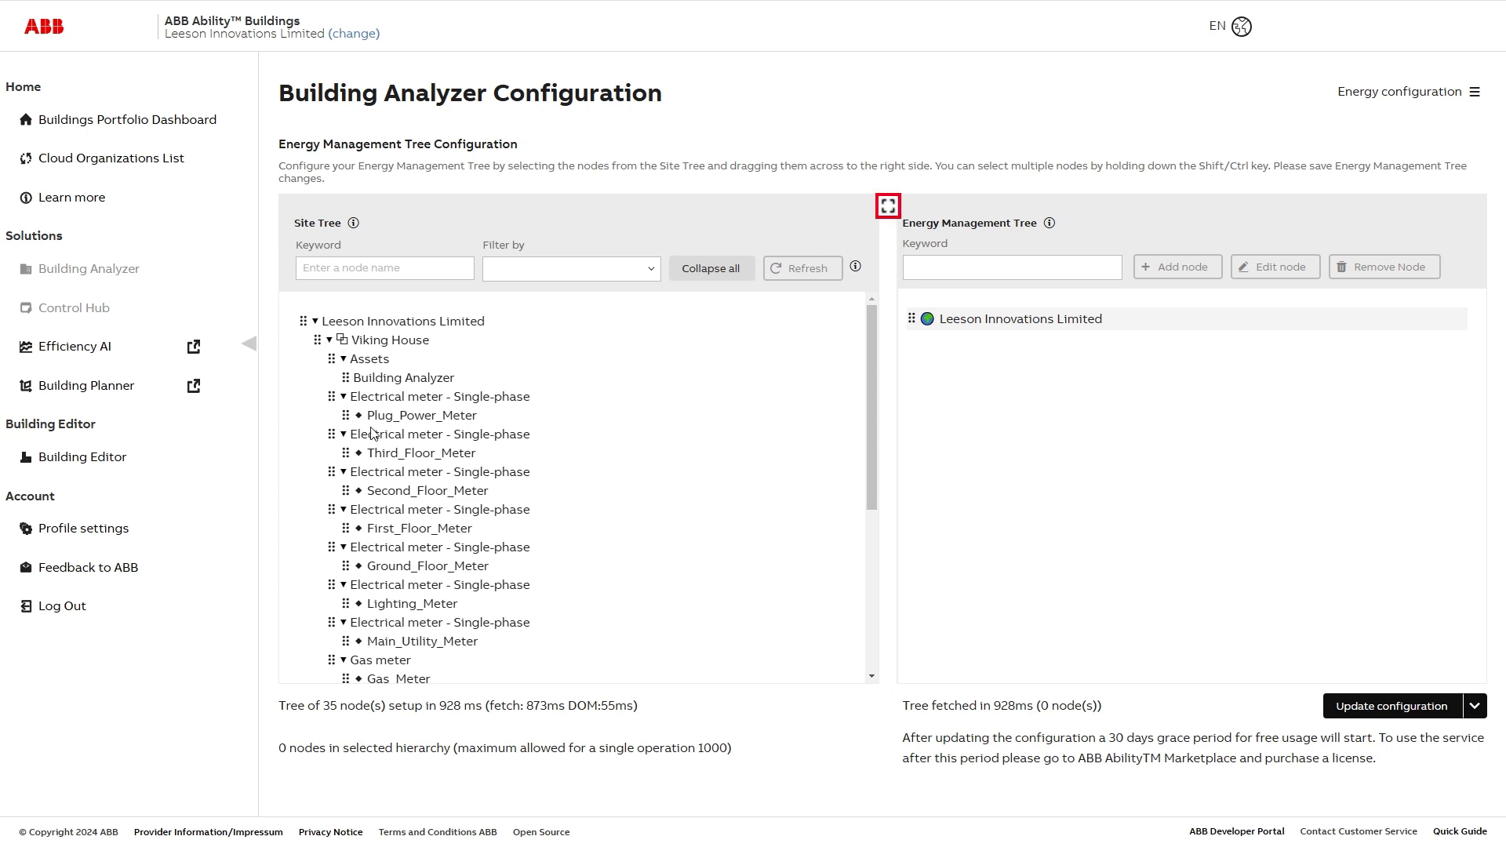
- Enlarge the site and energy management tree view, and restore its normal size
left_click(888, 206)
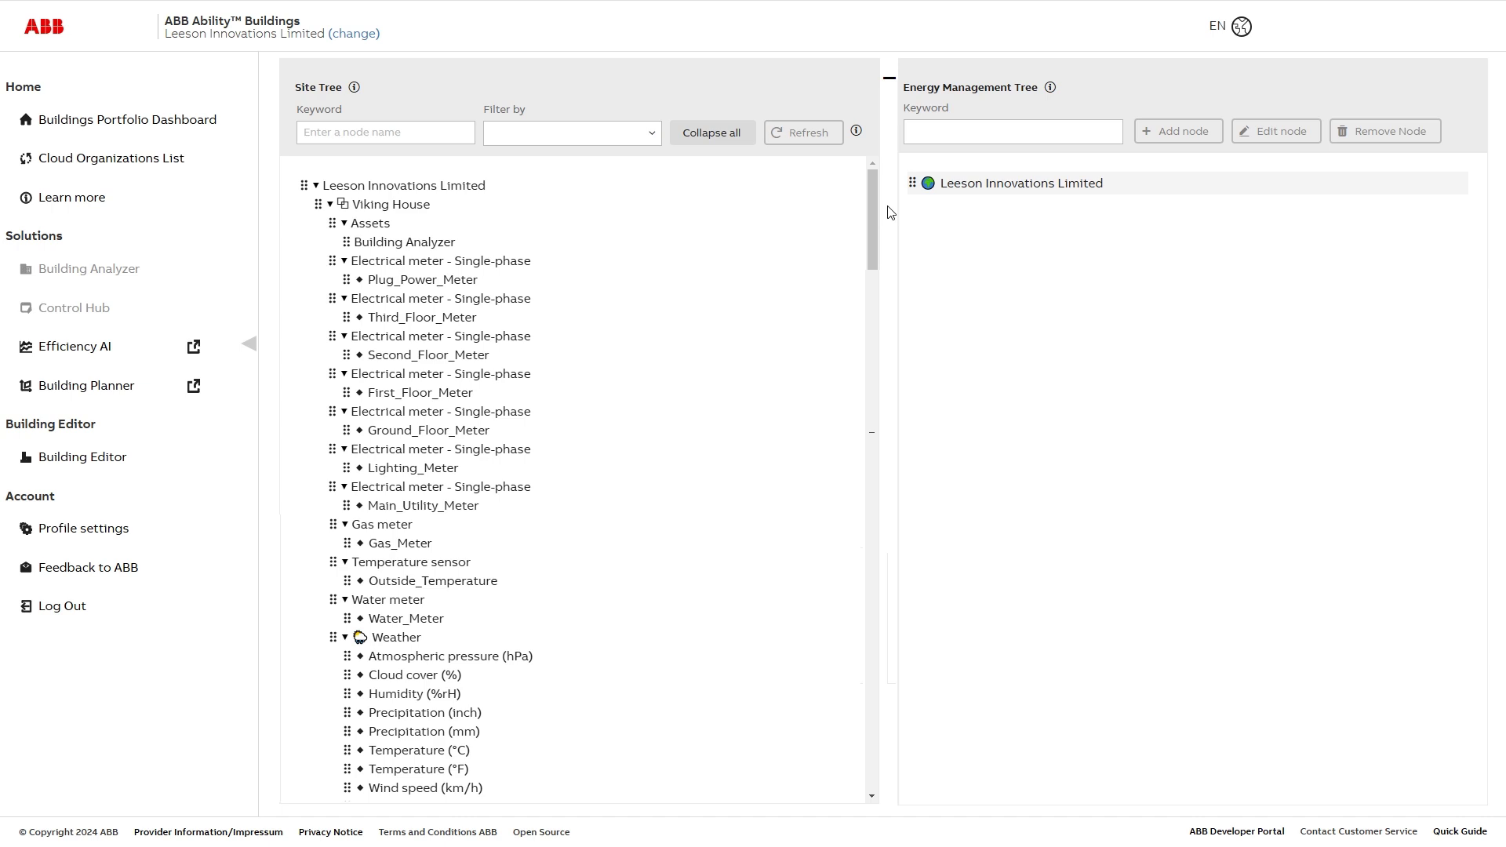
left_click(890, 79)
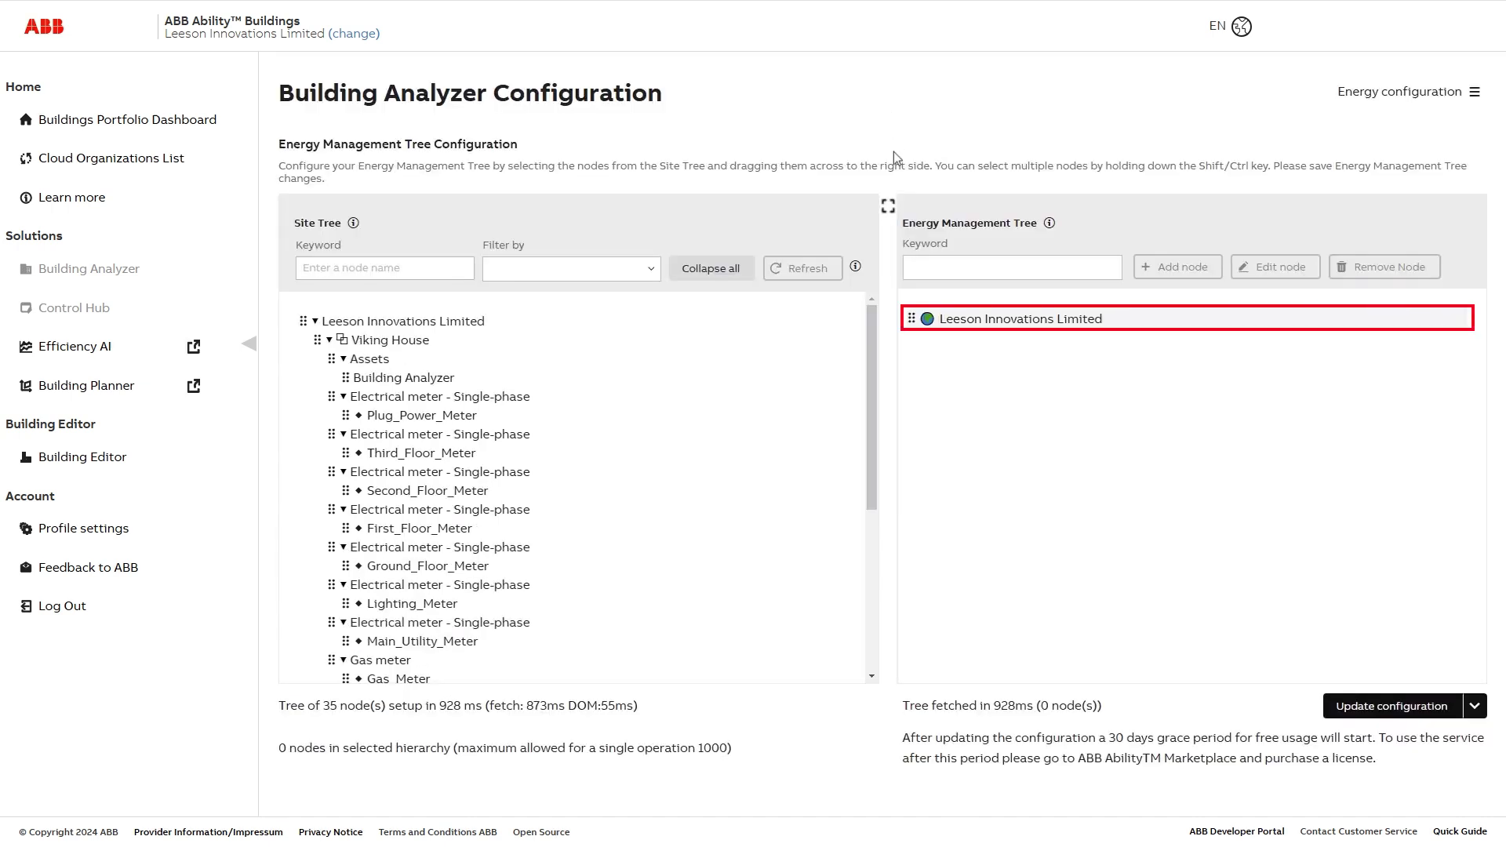
- Add two nodes named Electrical Meters and Mechanical Meters under Leeson Innovations Limited in the Energy Management Tree
left_click(980, 326)
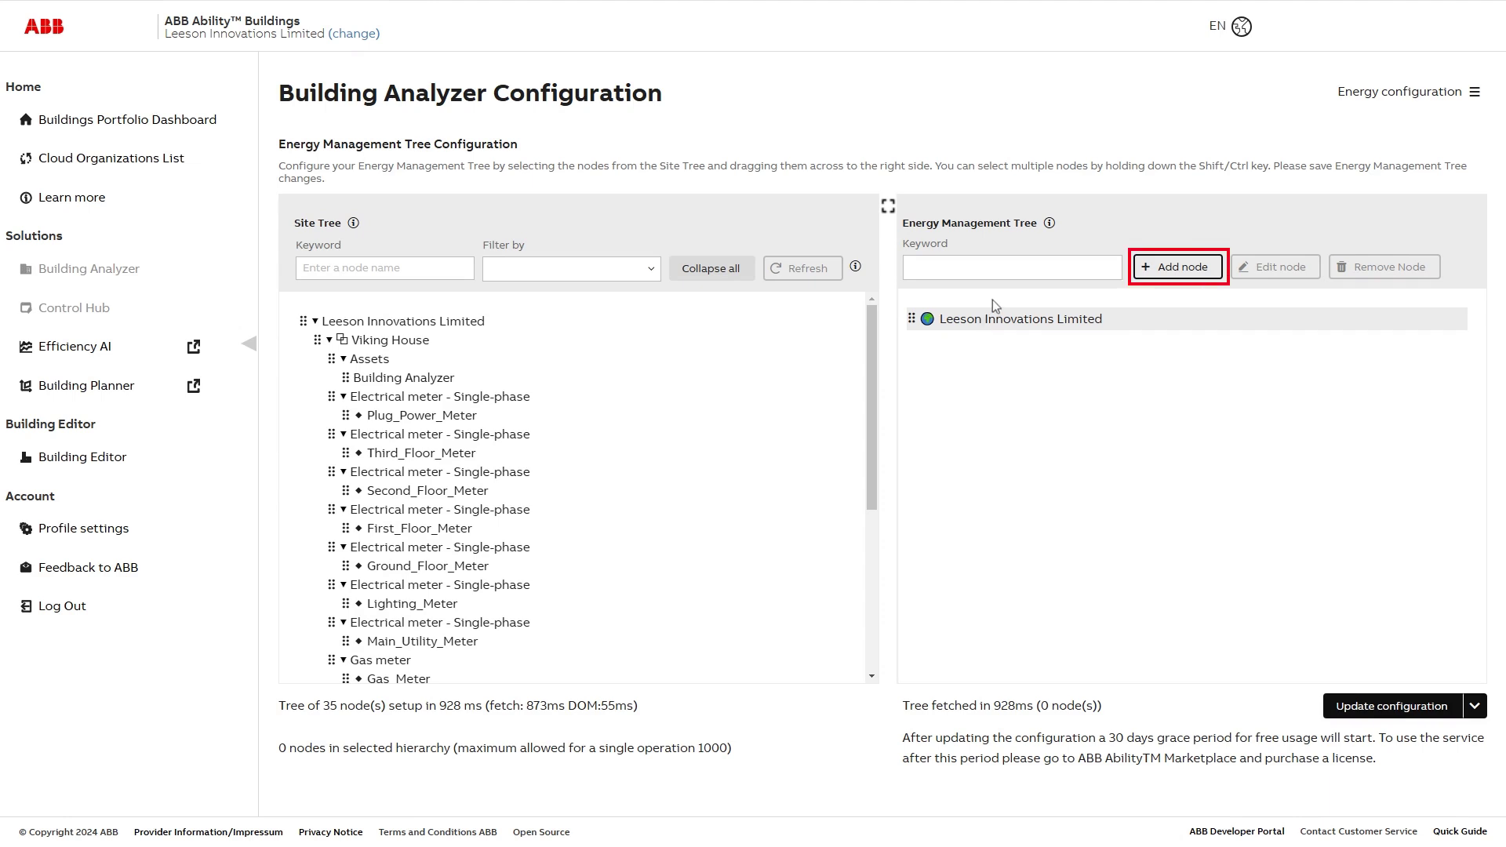
left_click(1173, 273)
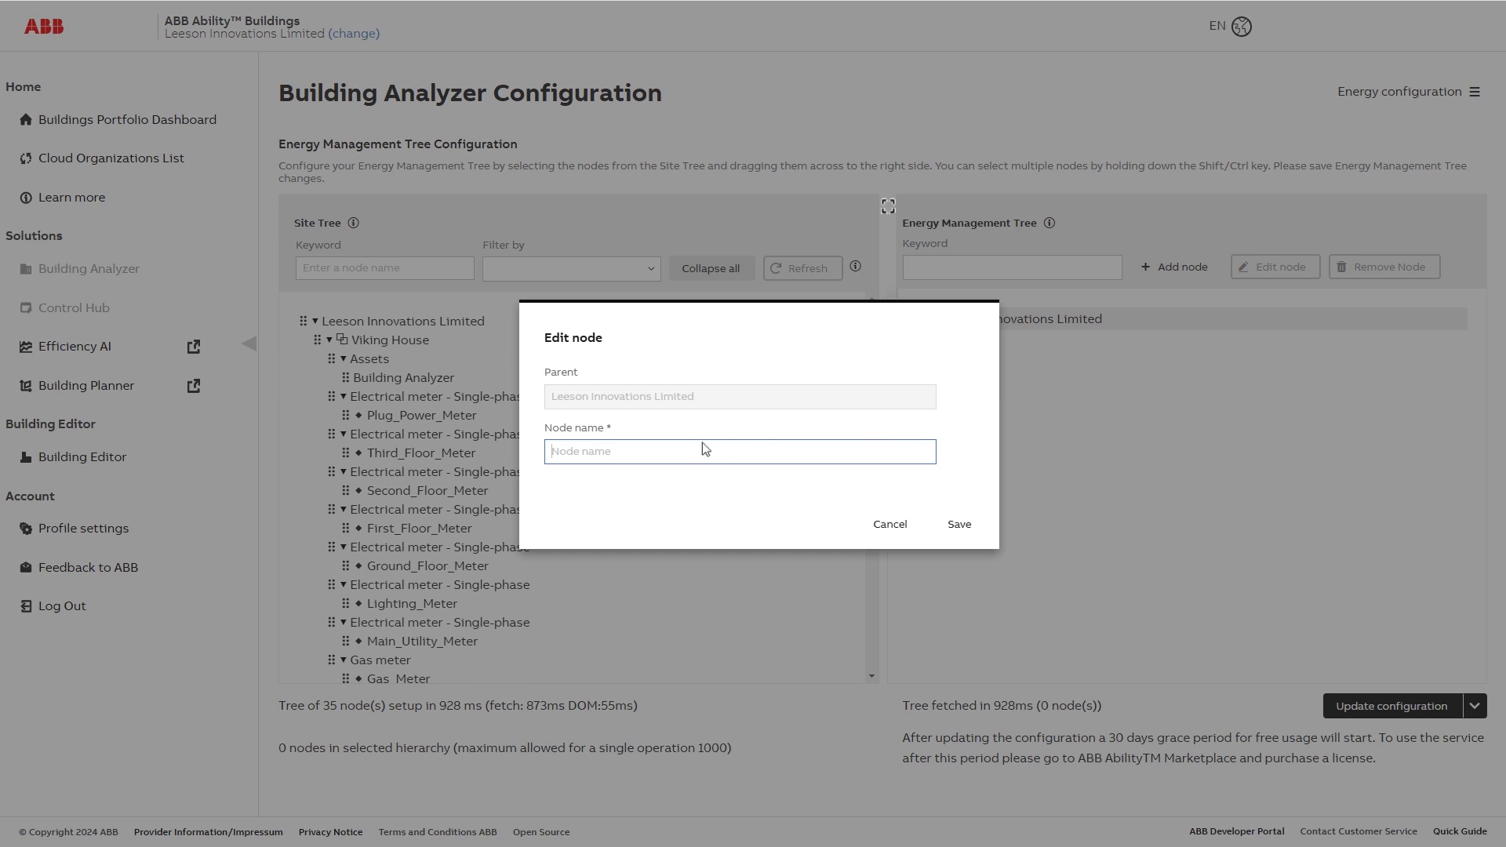
type("Electrical Meters")
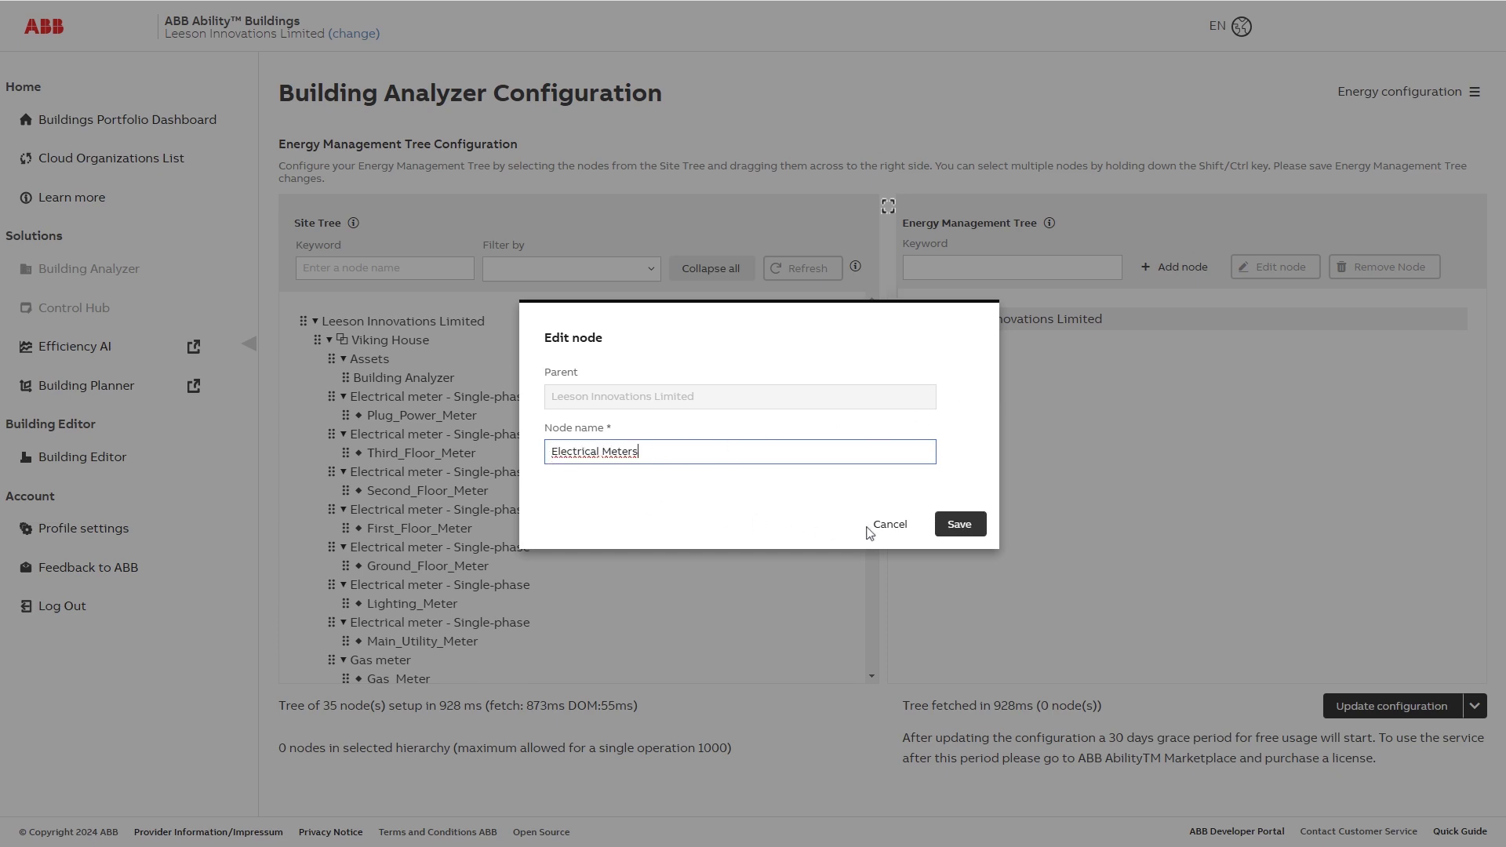
left_click(959, 526)
left_click(1177, 274)
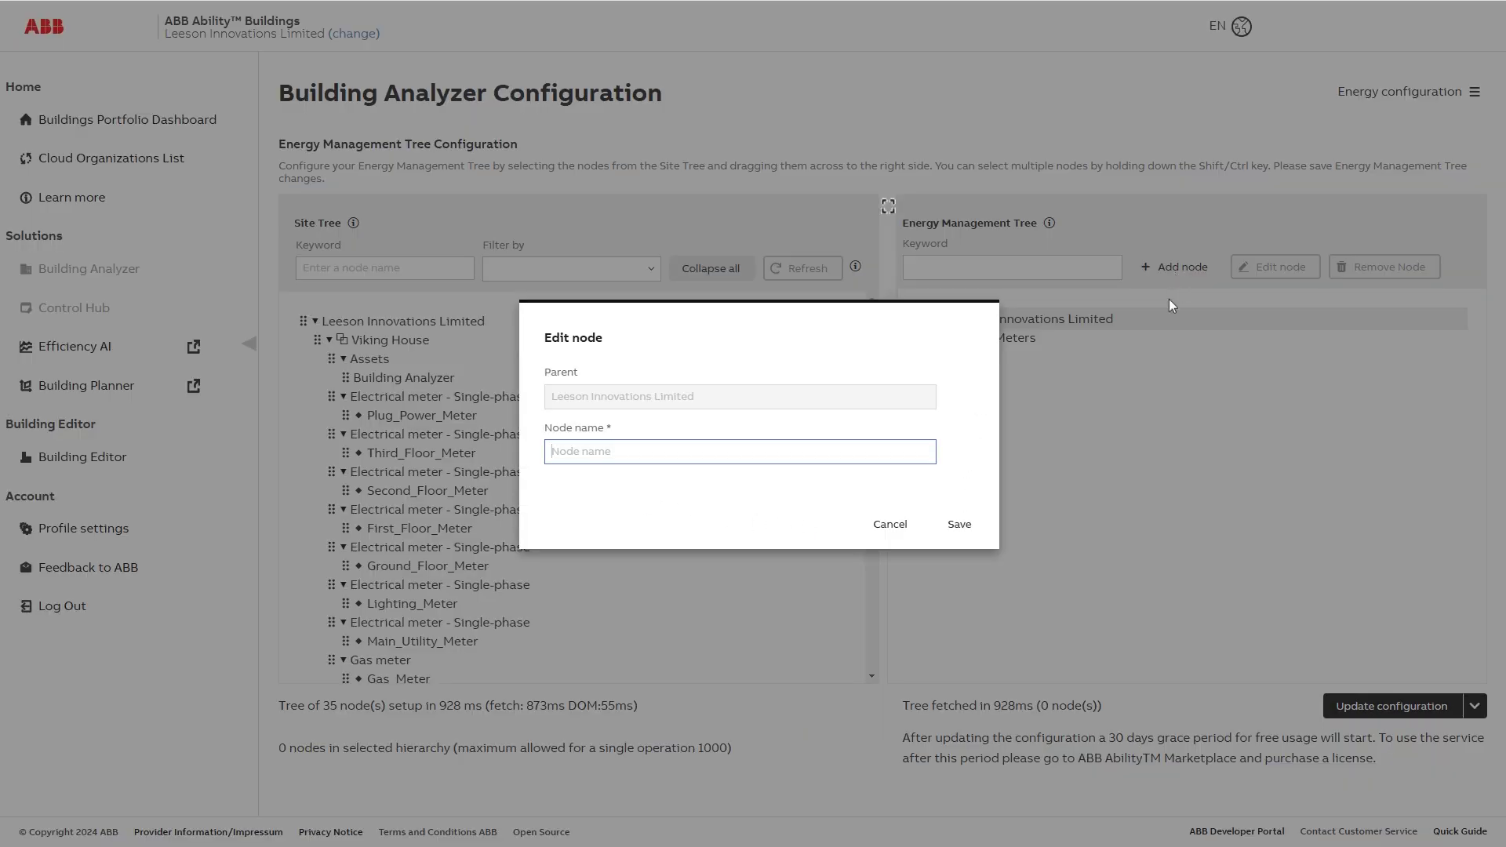
type("Mechanical Meters")
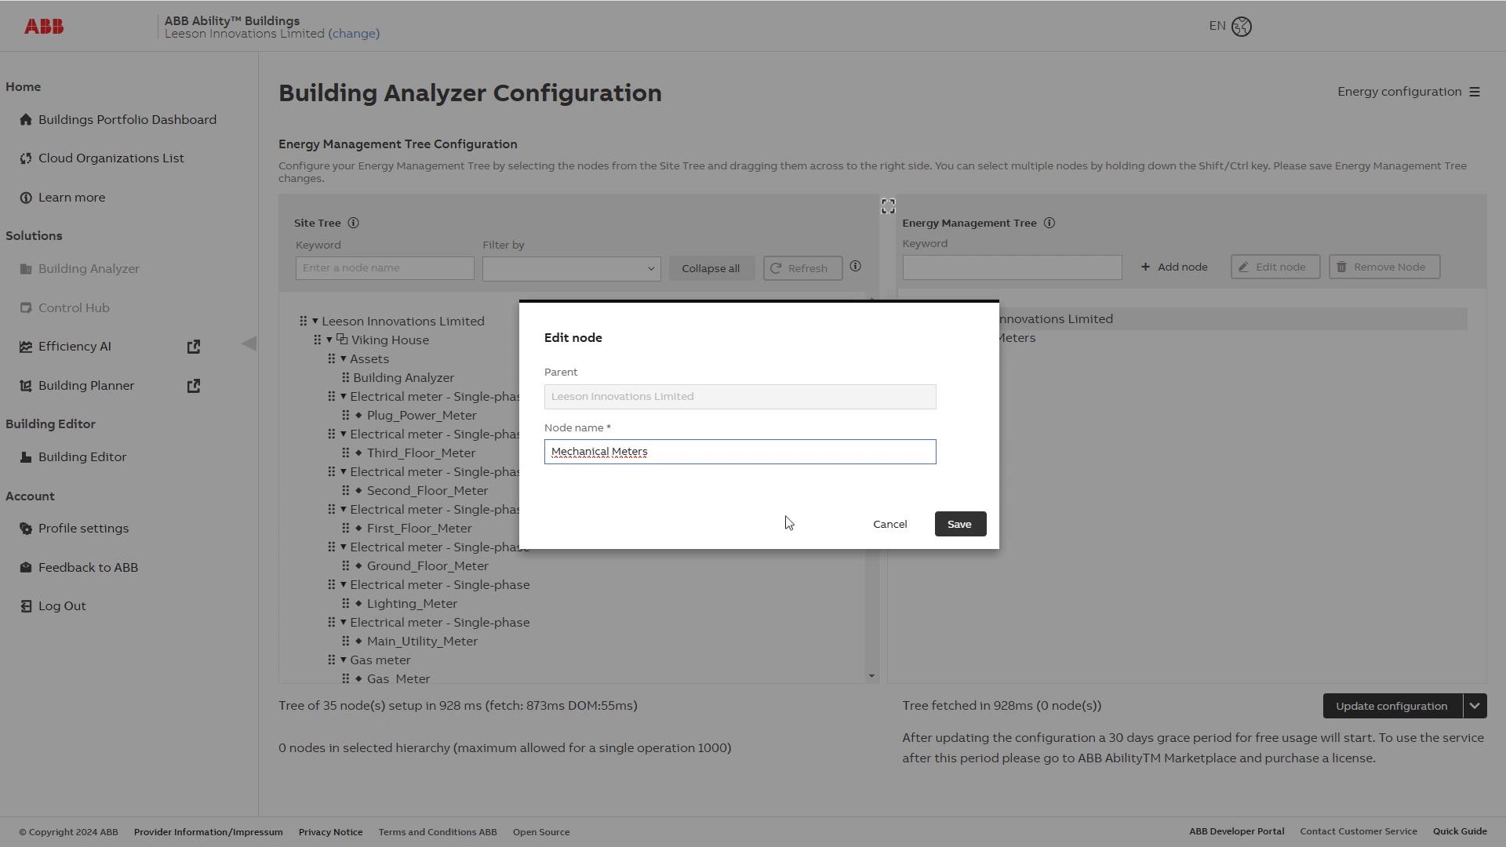
left_click(963, 524)
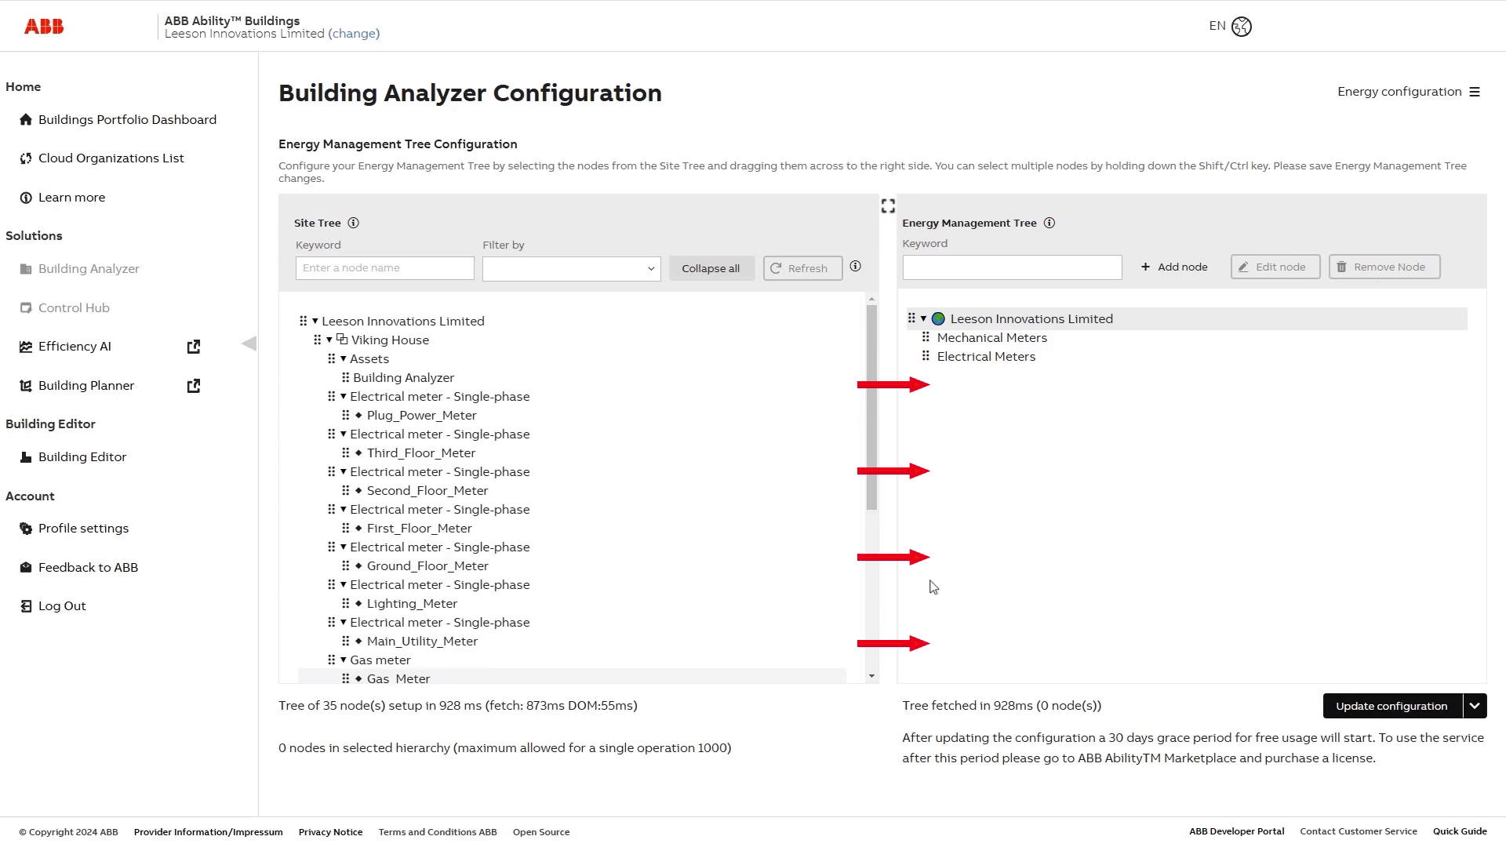
- Place Gas_Meter and the water meter from the Site Tree under the Mechanical Meters node
left_click_drag(396, 680, 979, 346)
scroll(876, 657, "down", 1)
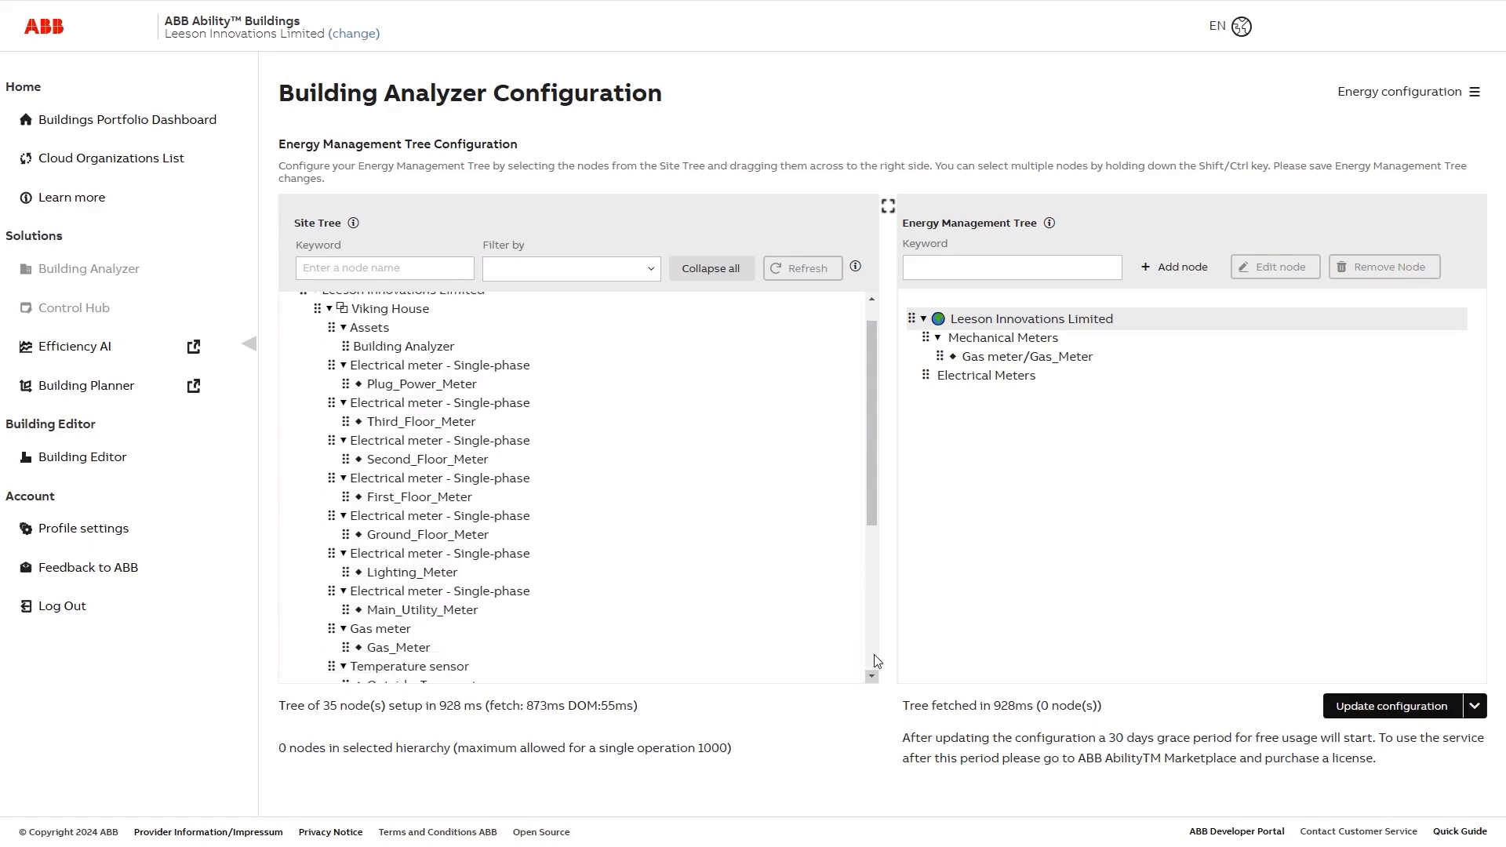
scroll(871, 661, "down", 2)
left_click_drag(377, 665, 959, 347)
- Place Main_Utility_Meter under Electrical Meters and nest the Ground, First, Second and Third Floor, Plug_Power and Lighting meters beneath it
left_click_drag(378, 553, 974, 402)
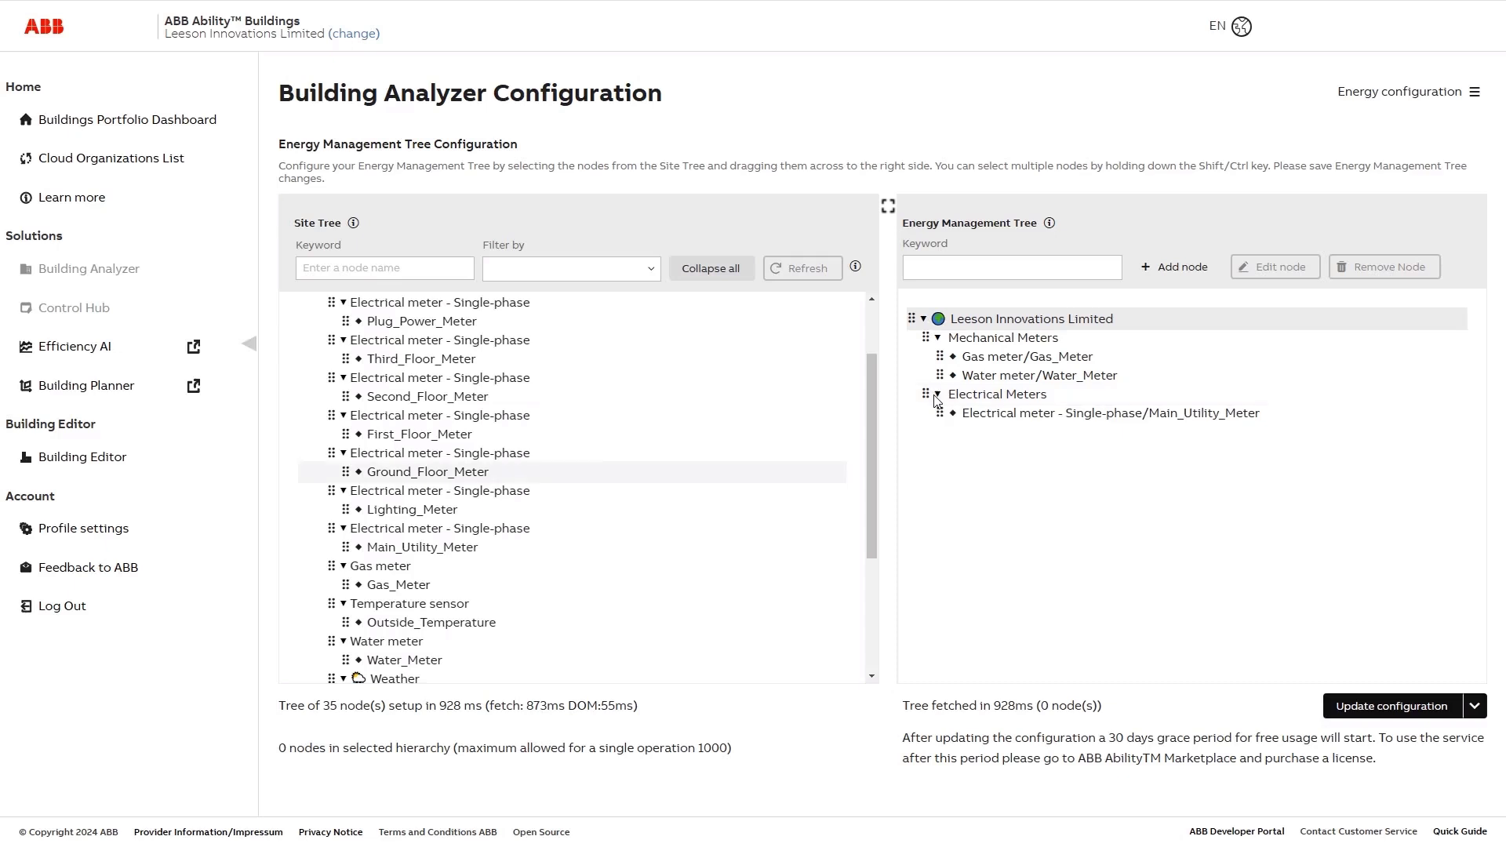
left_click_drag(398, 476, 990, 422)
left_click_drag(382, 437, 1003, 418)
left_click_drag(415, 401, 411, 400)
left_click_drag(779, 408, 985, 416)
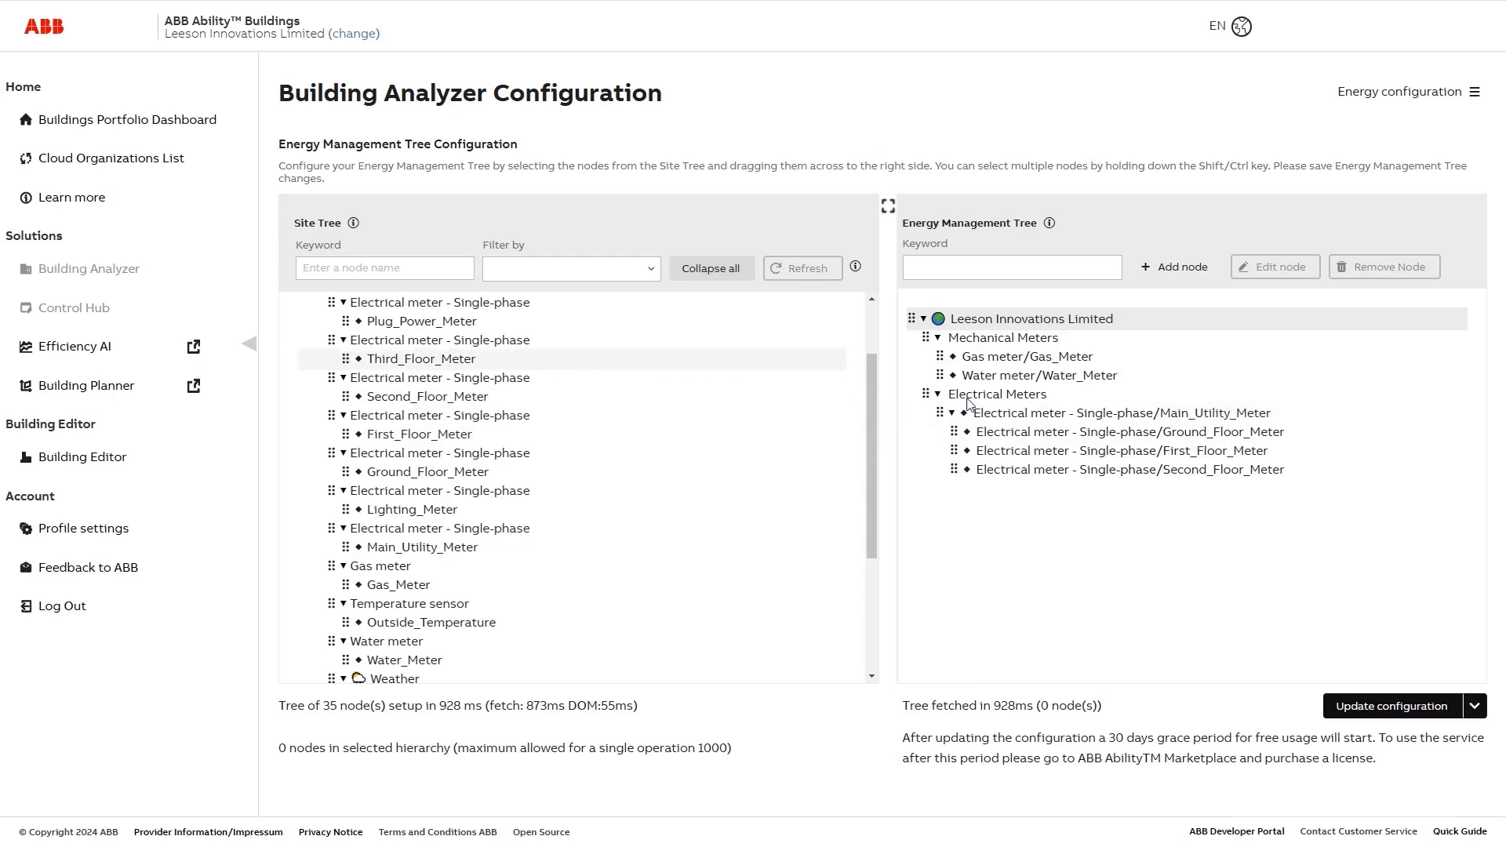
left_click_drag(388, 363, 995, 419)
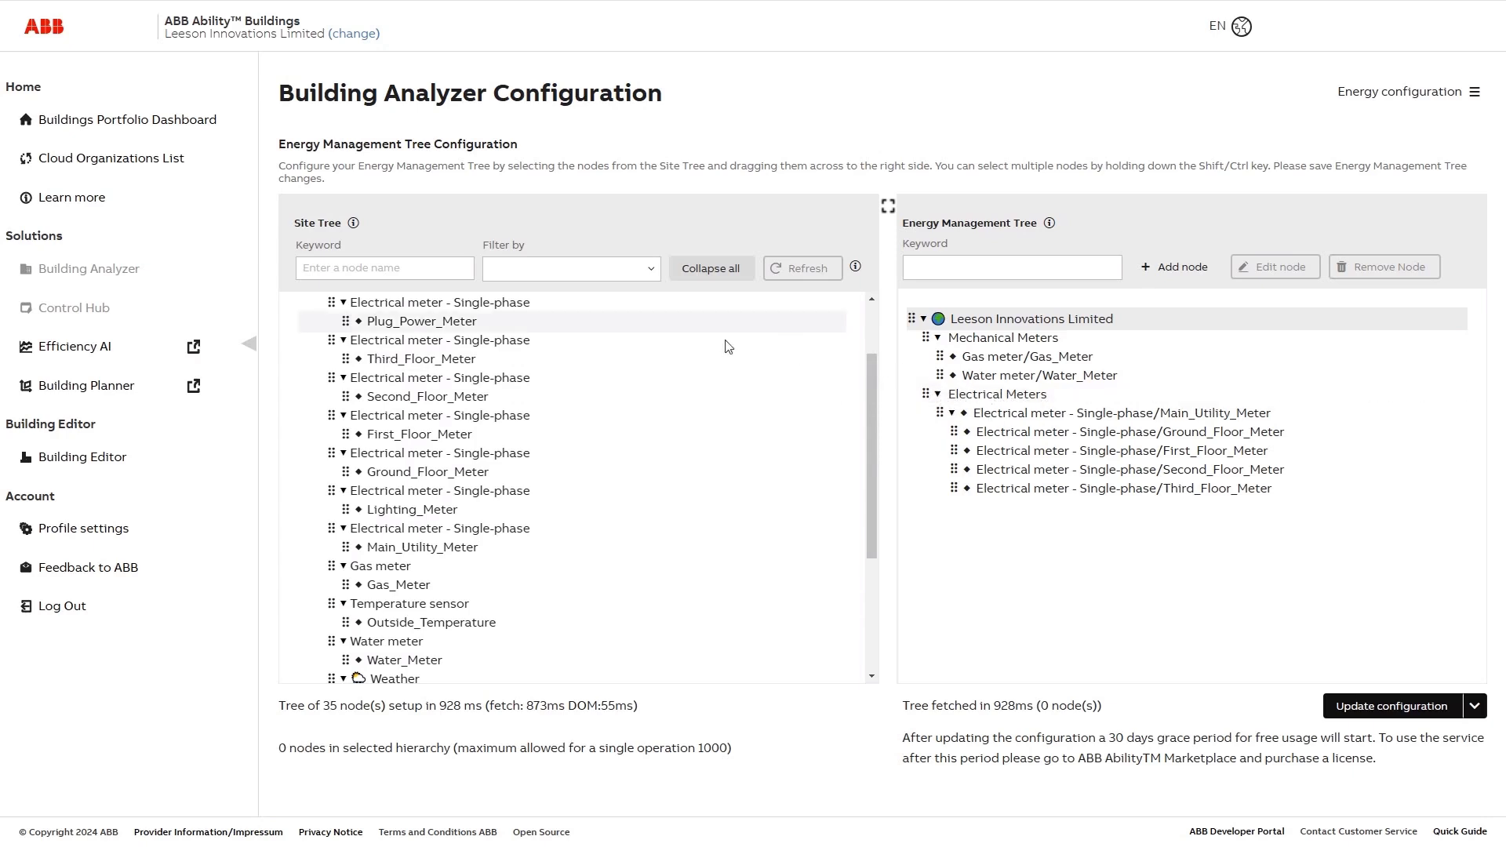
left_click_drag(386, 326, 997, 422)
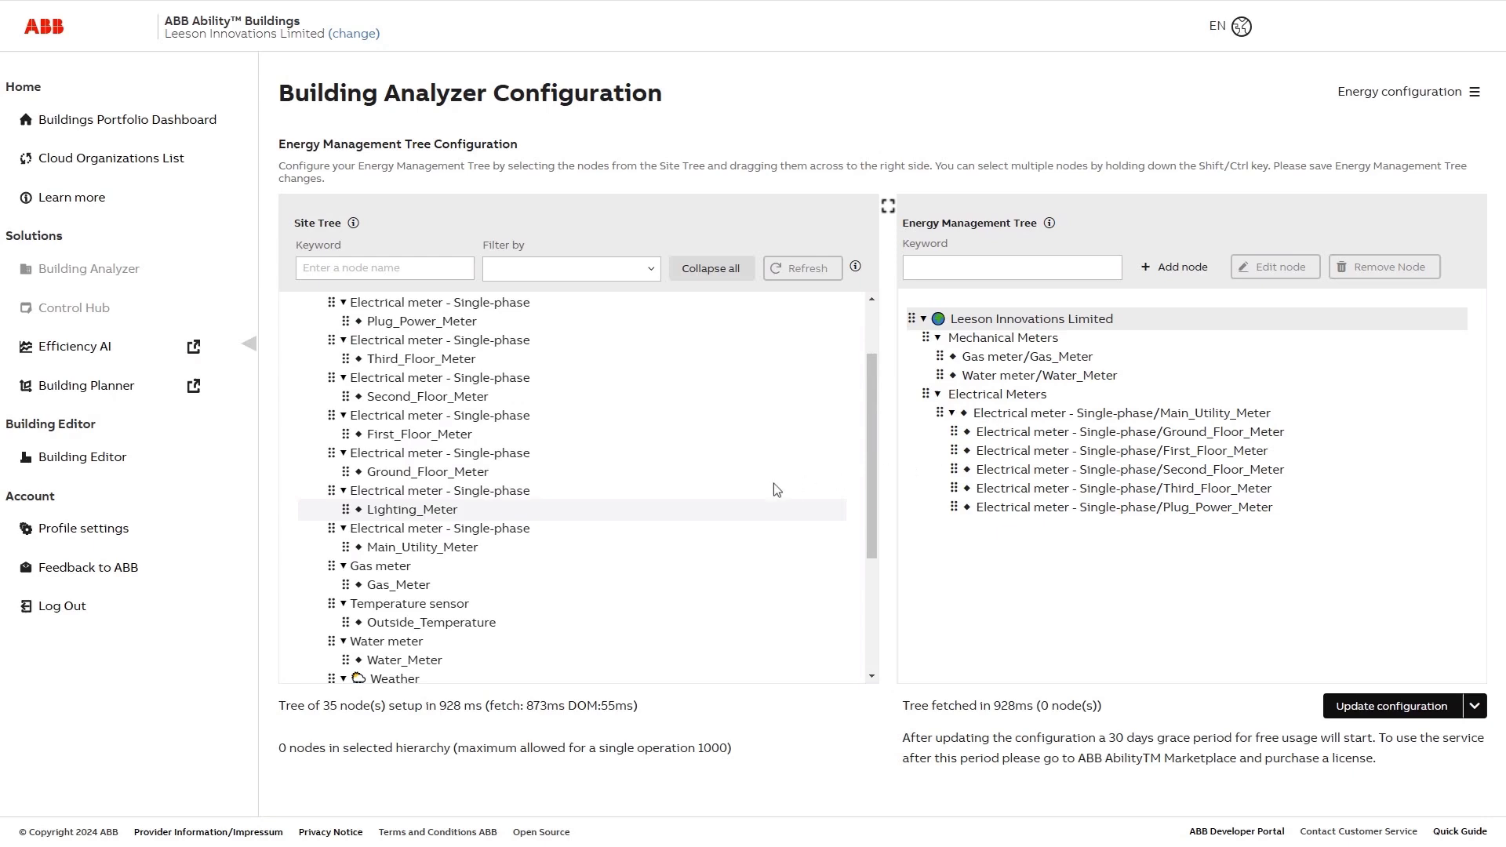
left_click_drag(407, 514, 982, 419)
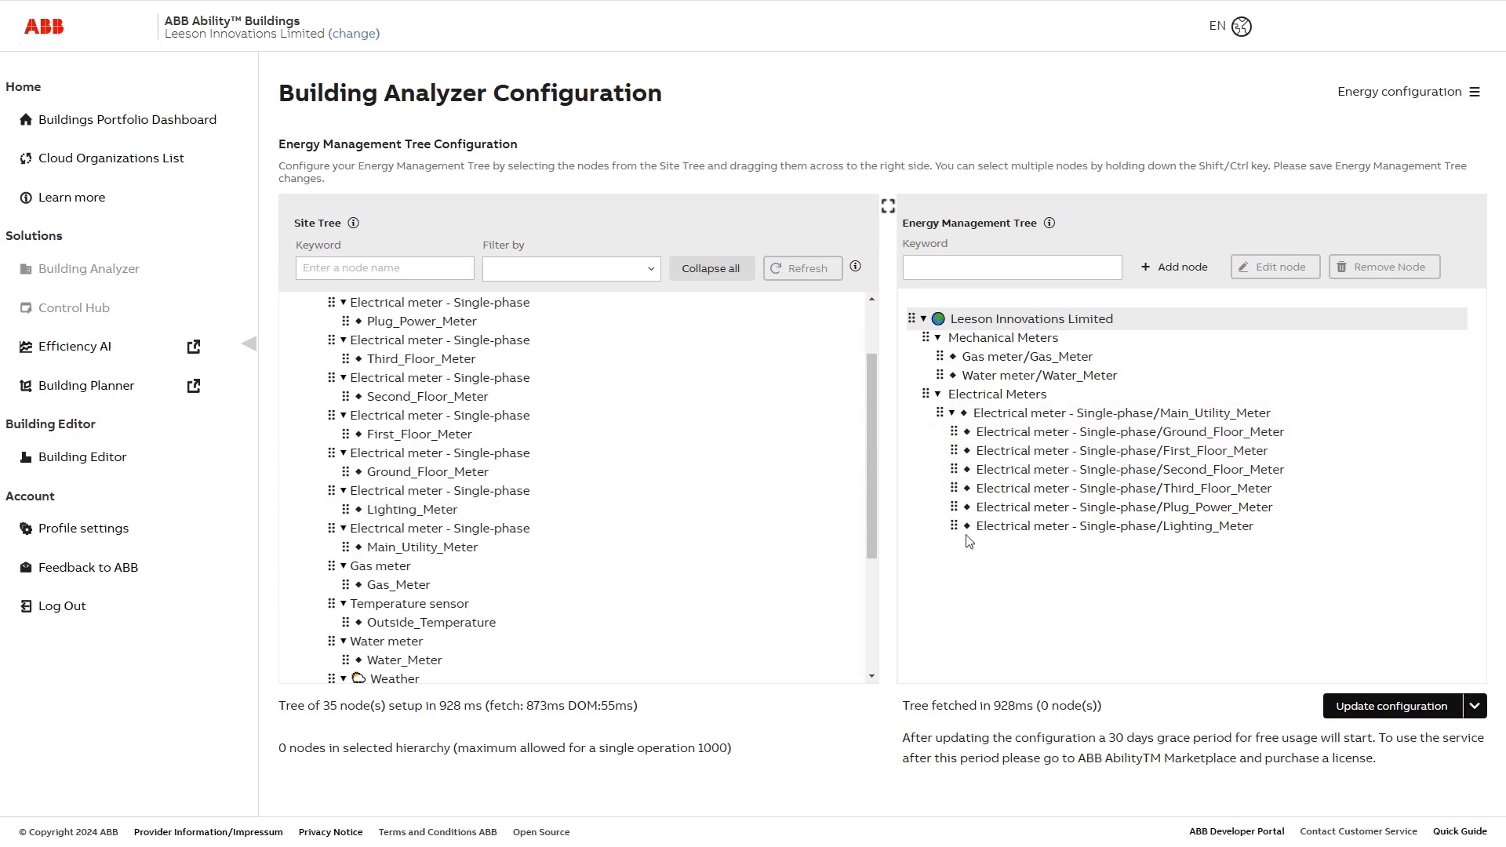
- Add the Viking House Weather group from the Site Tree directly under Leeson Innovations Limited in the Energy Management Tree
left_click(872, 637)
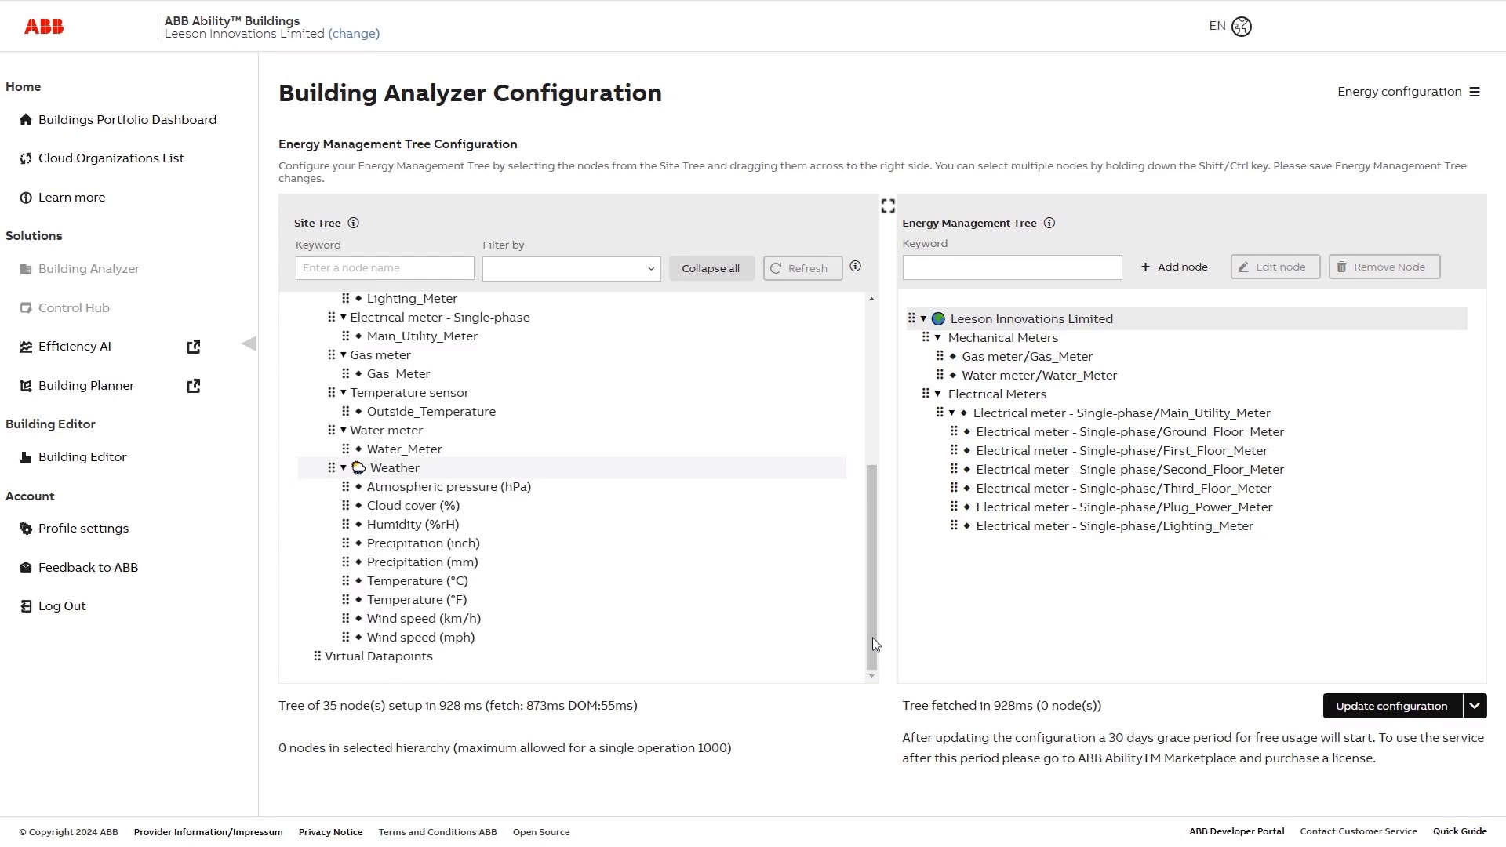
left_click_drag(394, 475, 1017, 334)
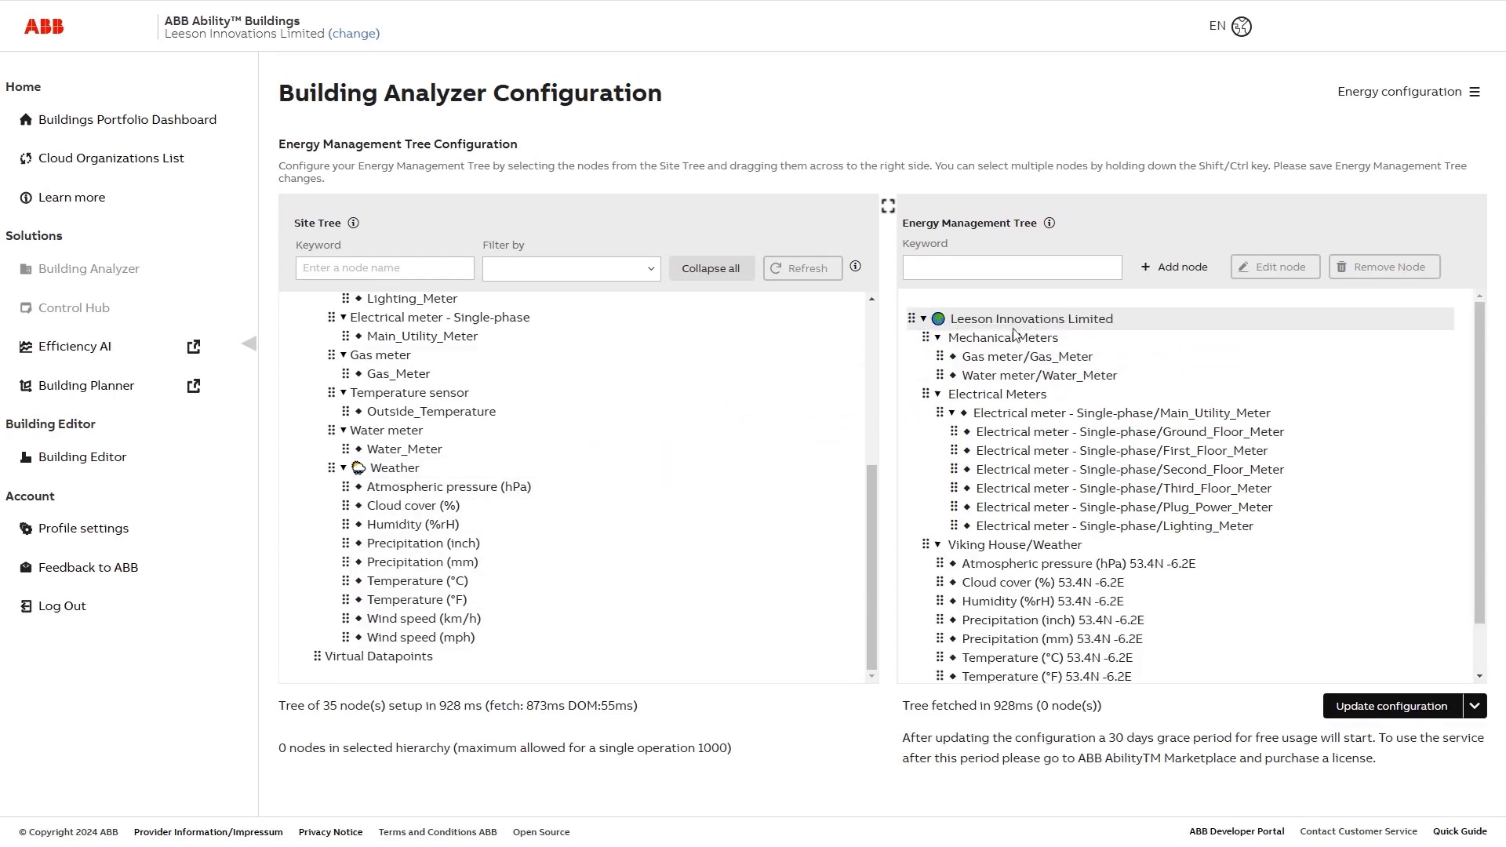
- Remove the Precipitation (inch) node from the Viking House/Weather group and add the Outside_Temperature sensor to that group
scroll(1483, 664, "down", 1)
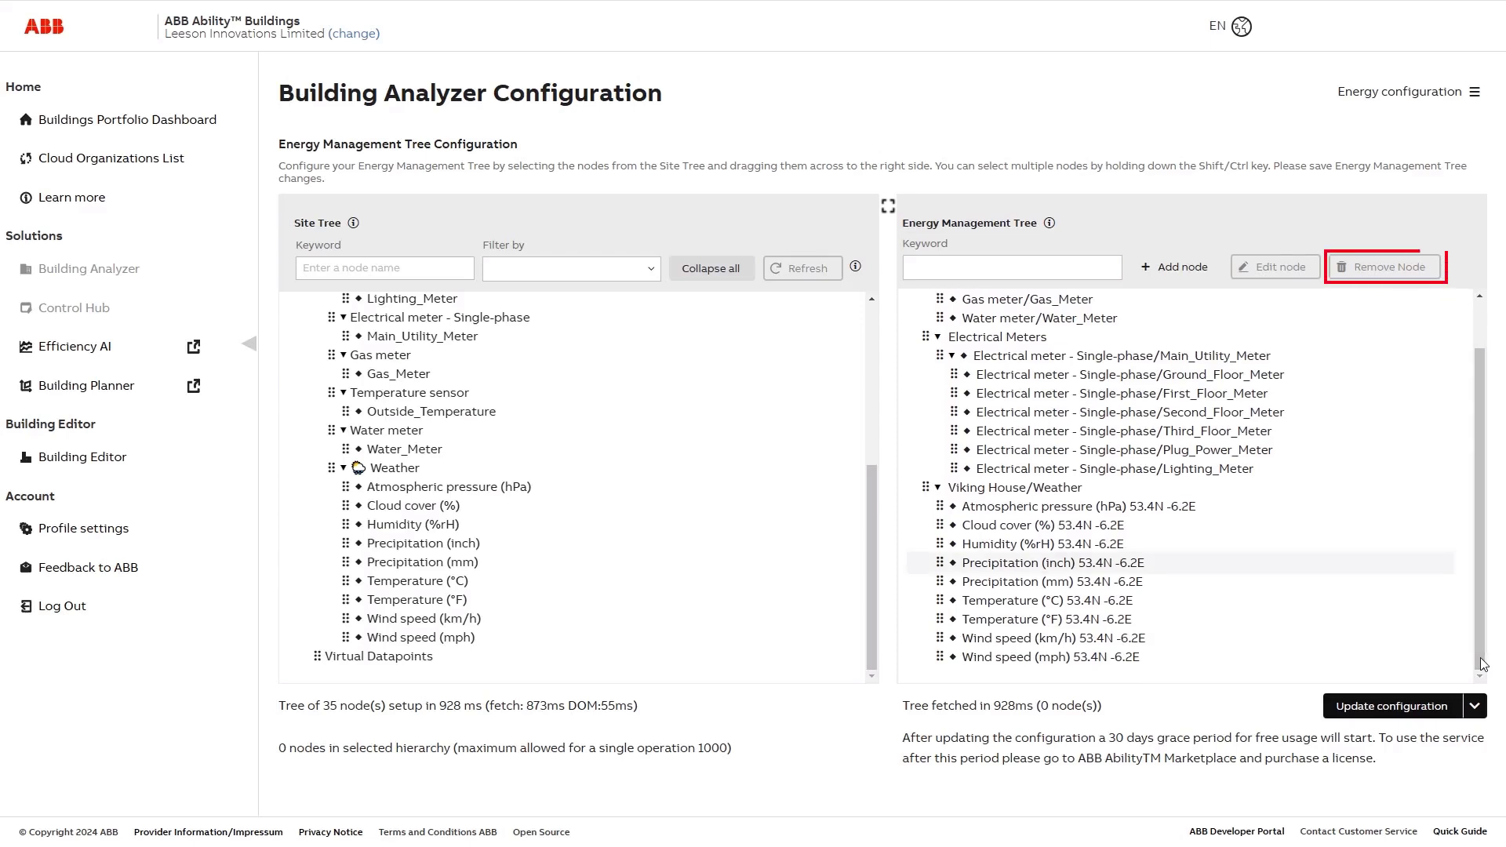
left_click(1001, 565)
left_click(1380, 272)
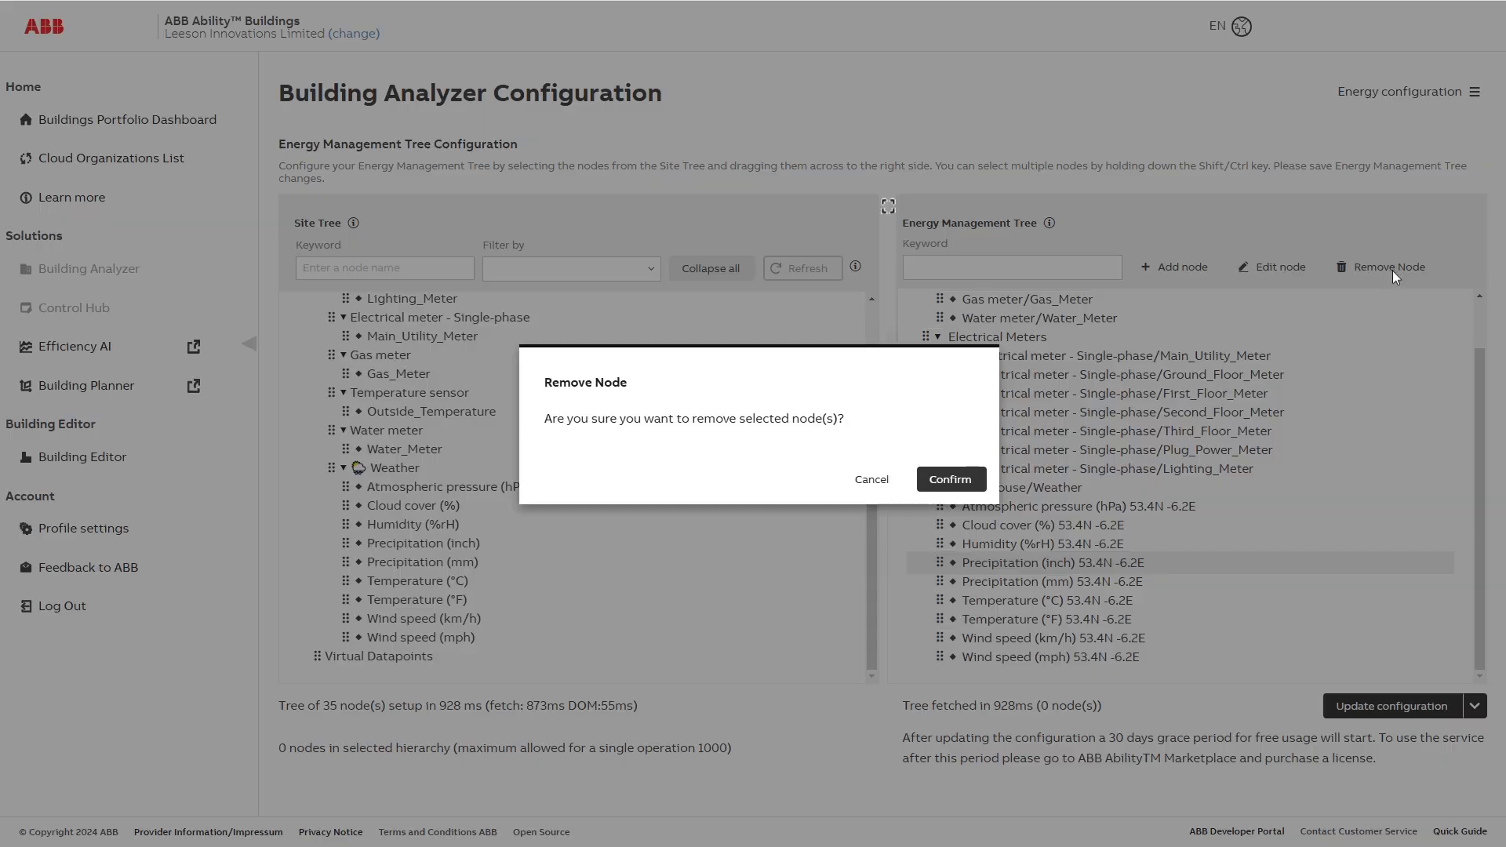
left_click(970, 482)
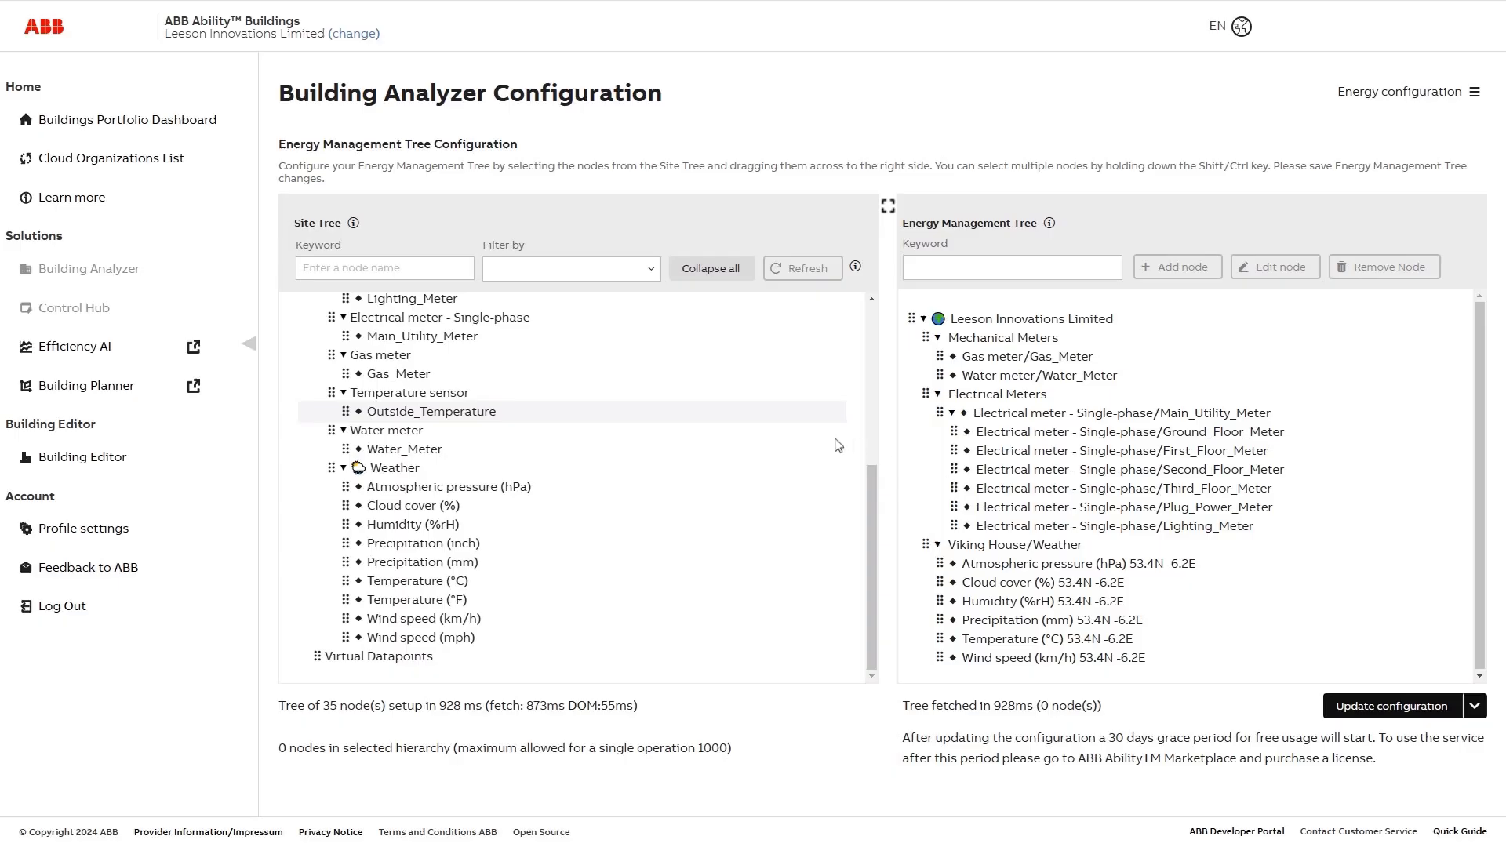
left_click_drag(401, 416, 1022, 551)
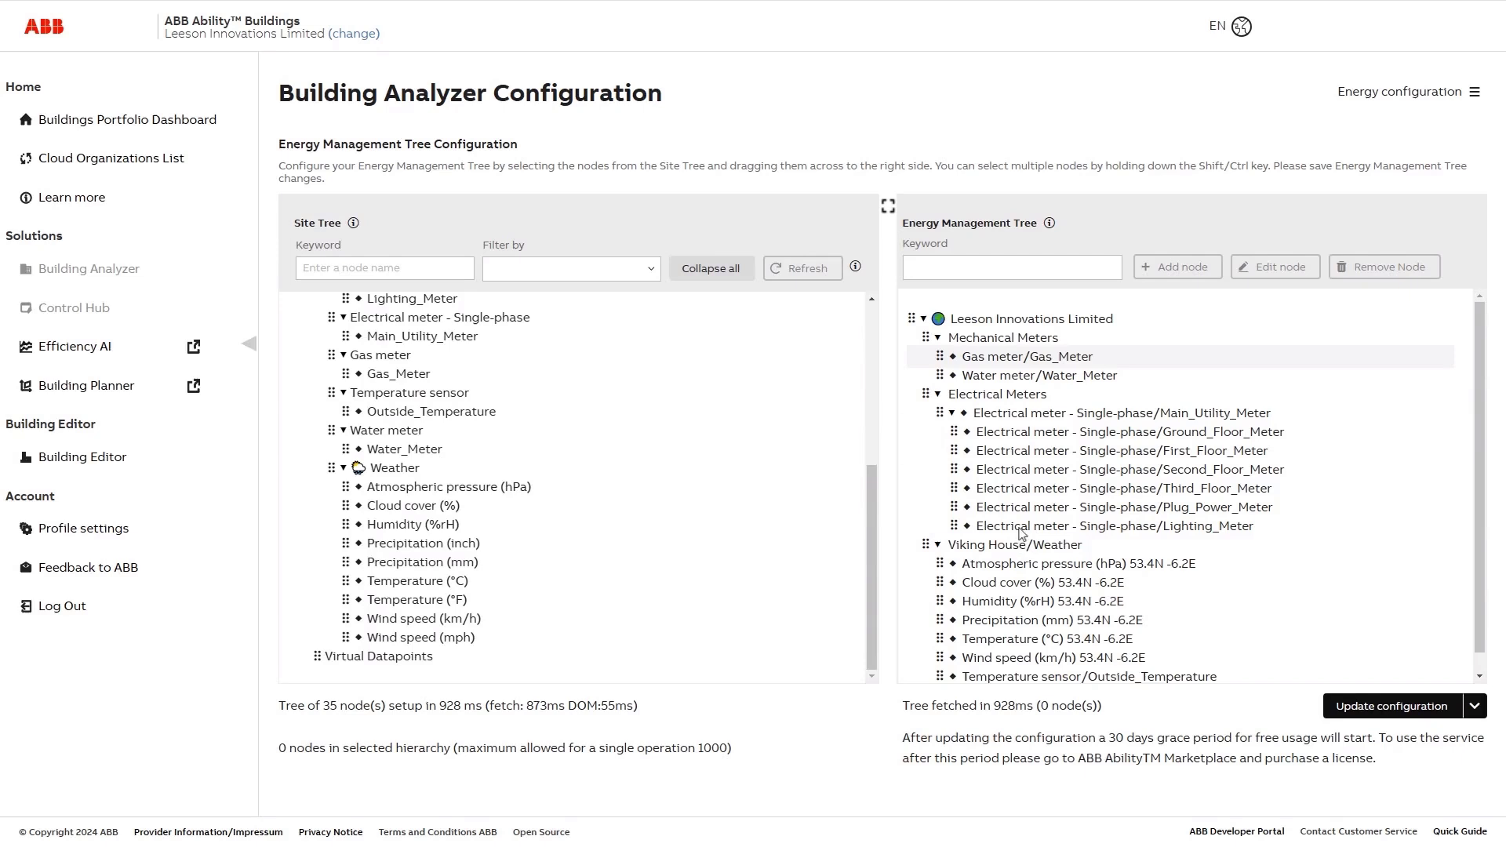
- Rename the Gas meter/Gas_Meter node to Gas meter and update the energy management configuration
left_click(1041, 362)
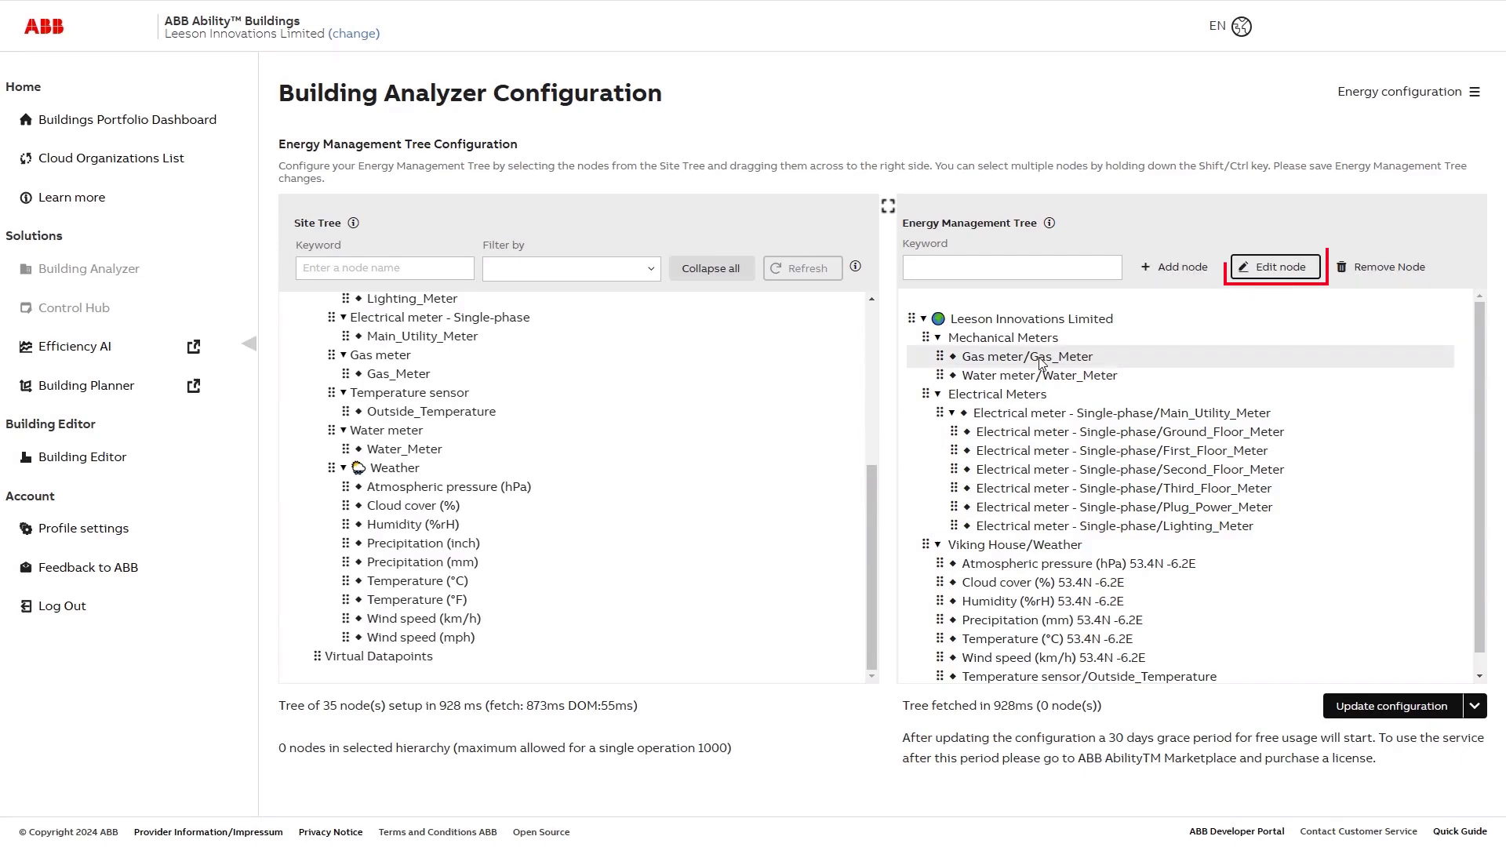
left_click(1267, 267)
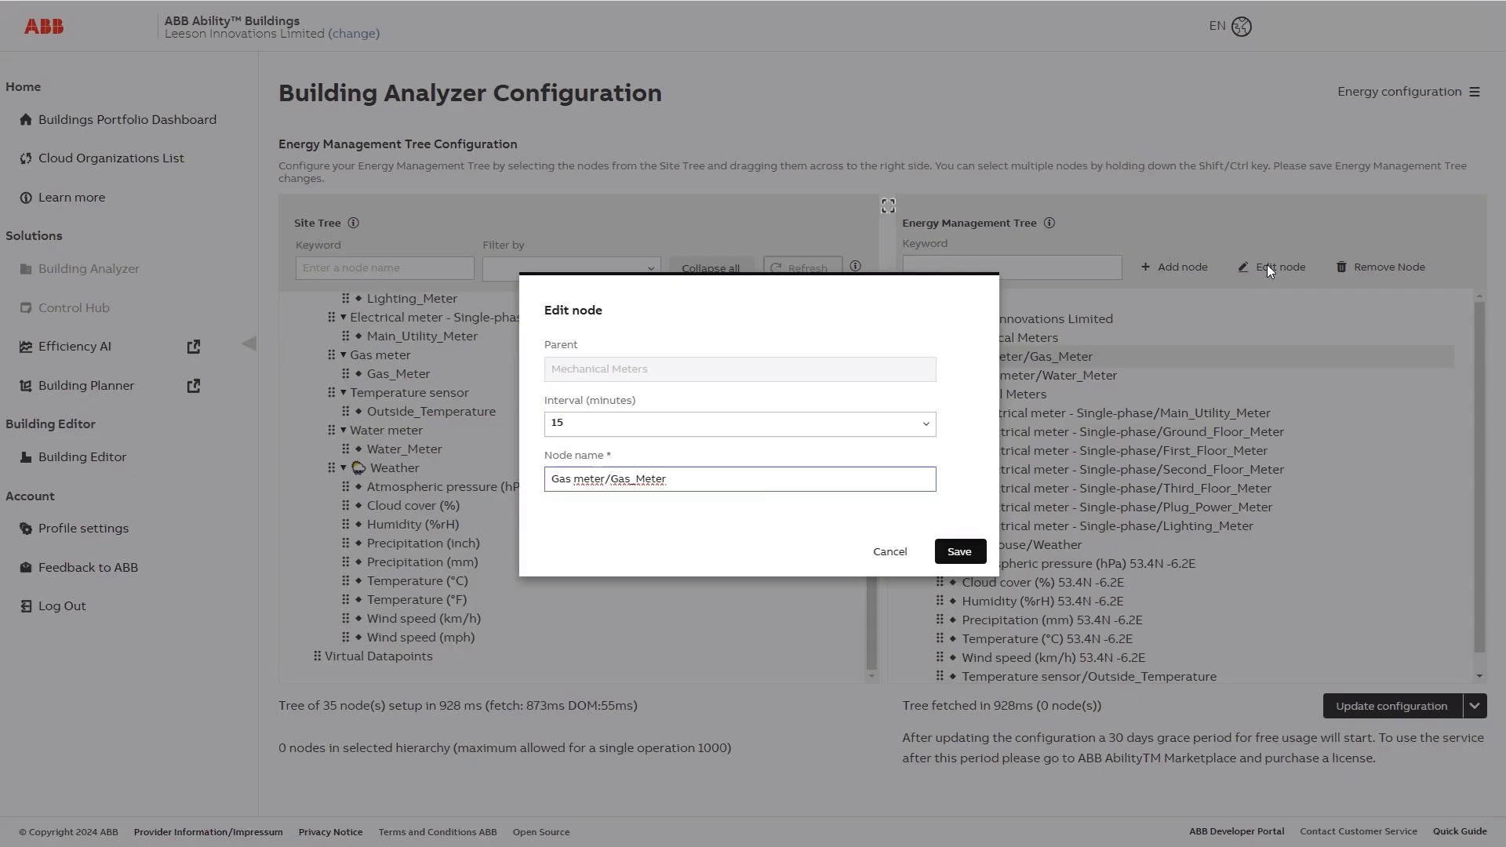
left_click_drag(605, 480, 766, 484)
key("BackSpace")
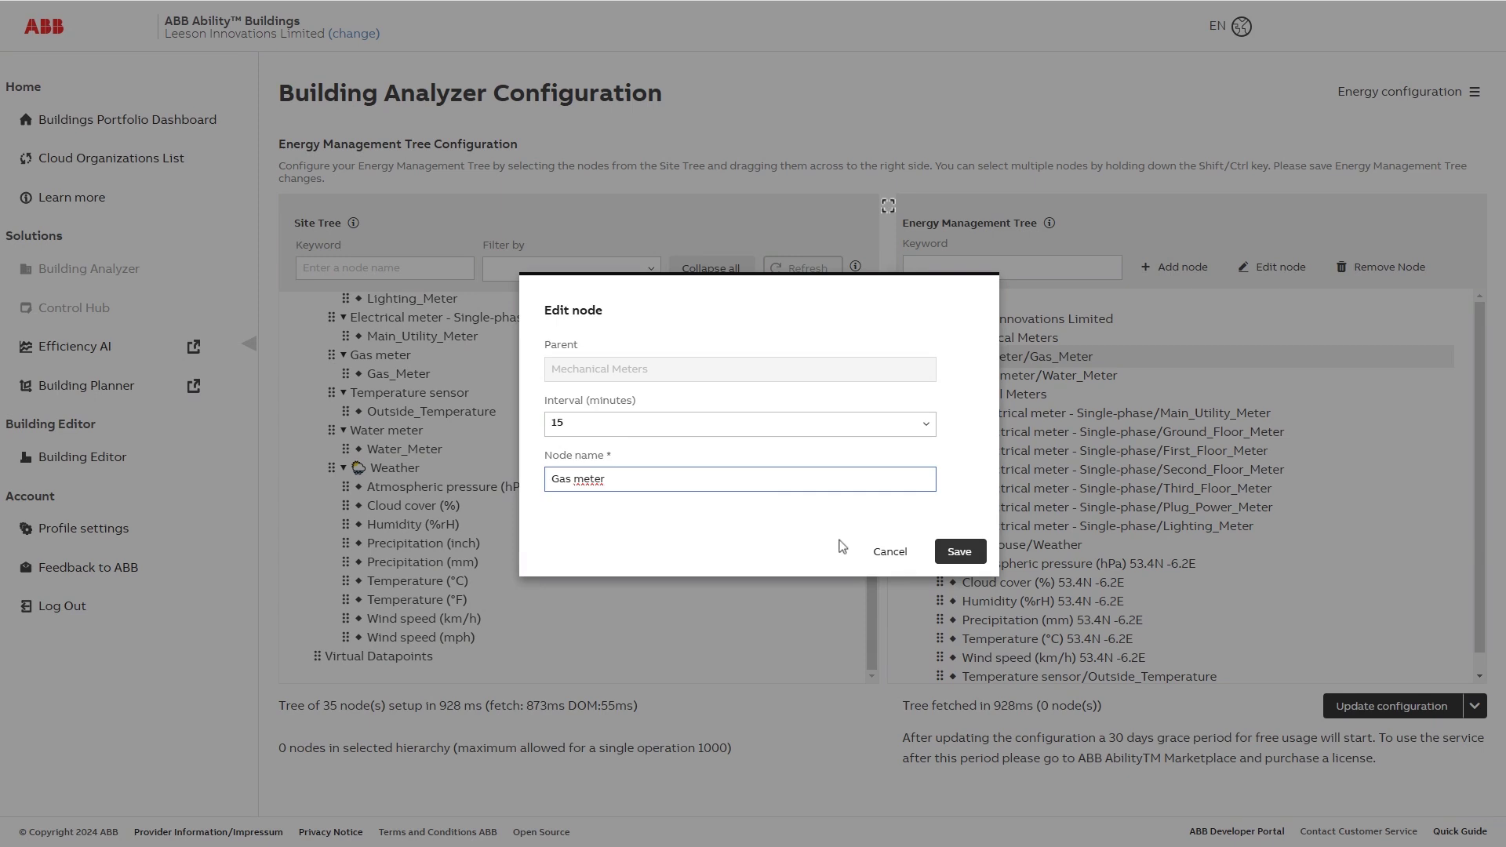
left_click(955, 553)
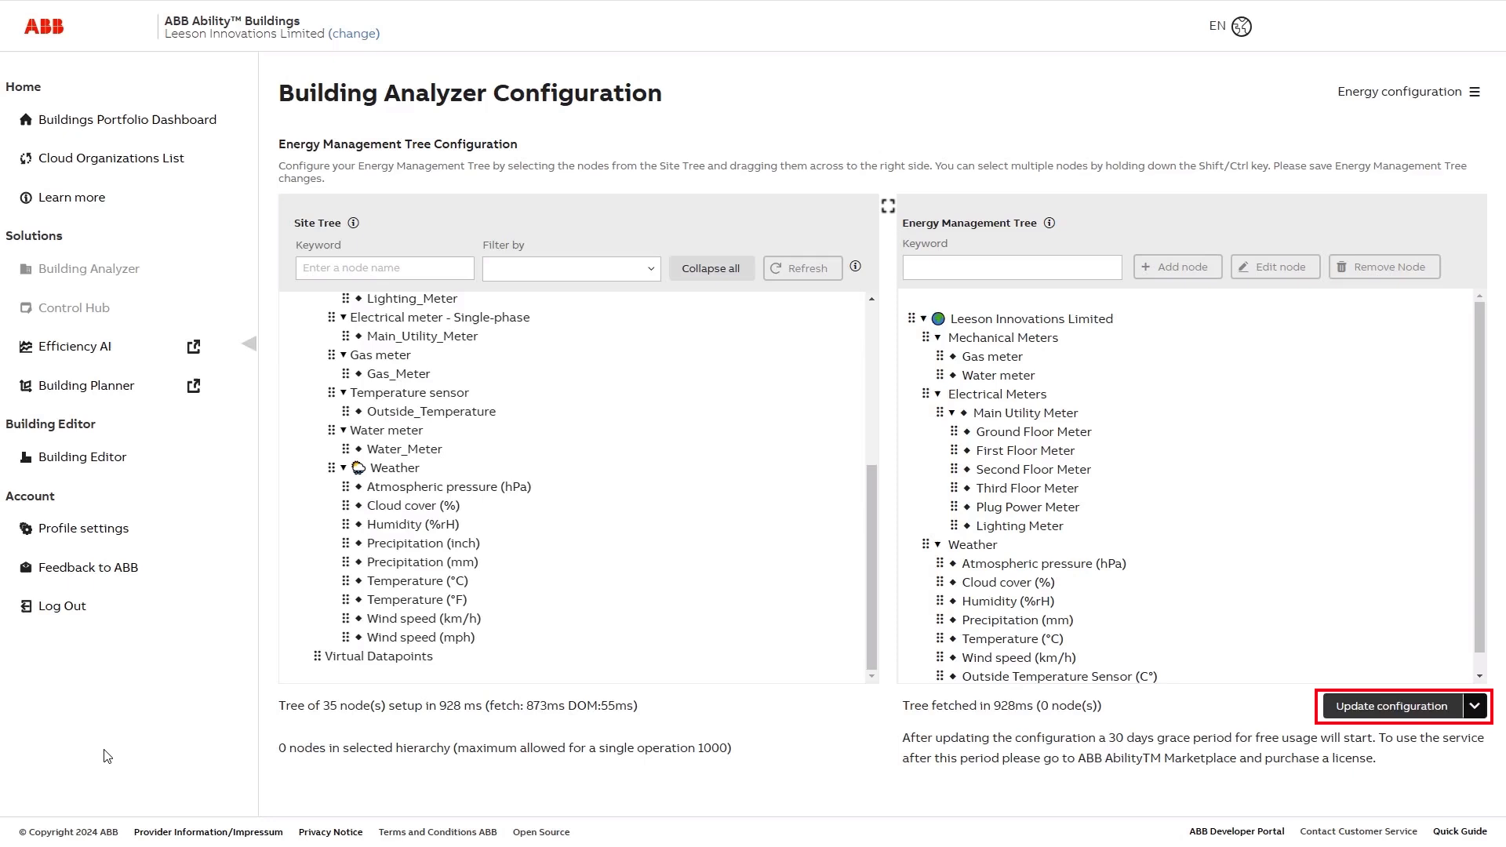
left_click(1397, 708)
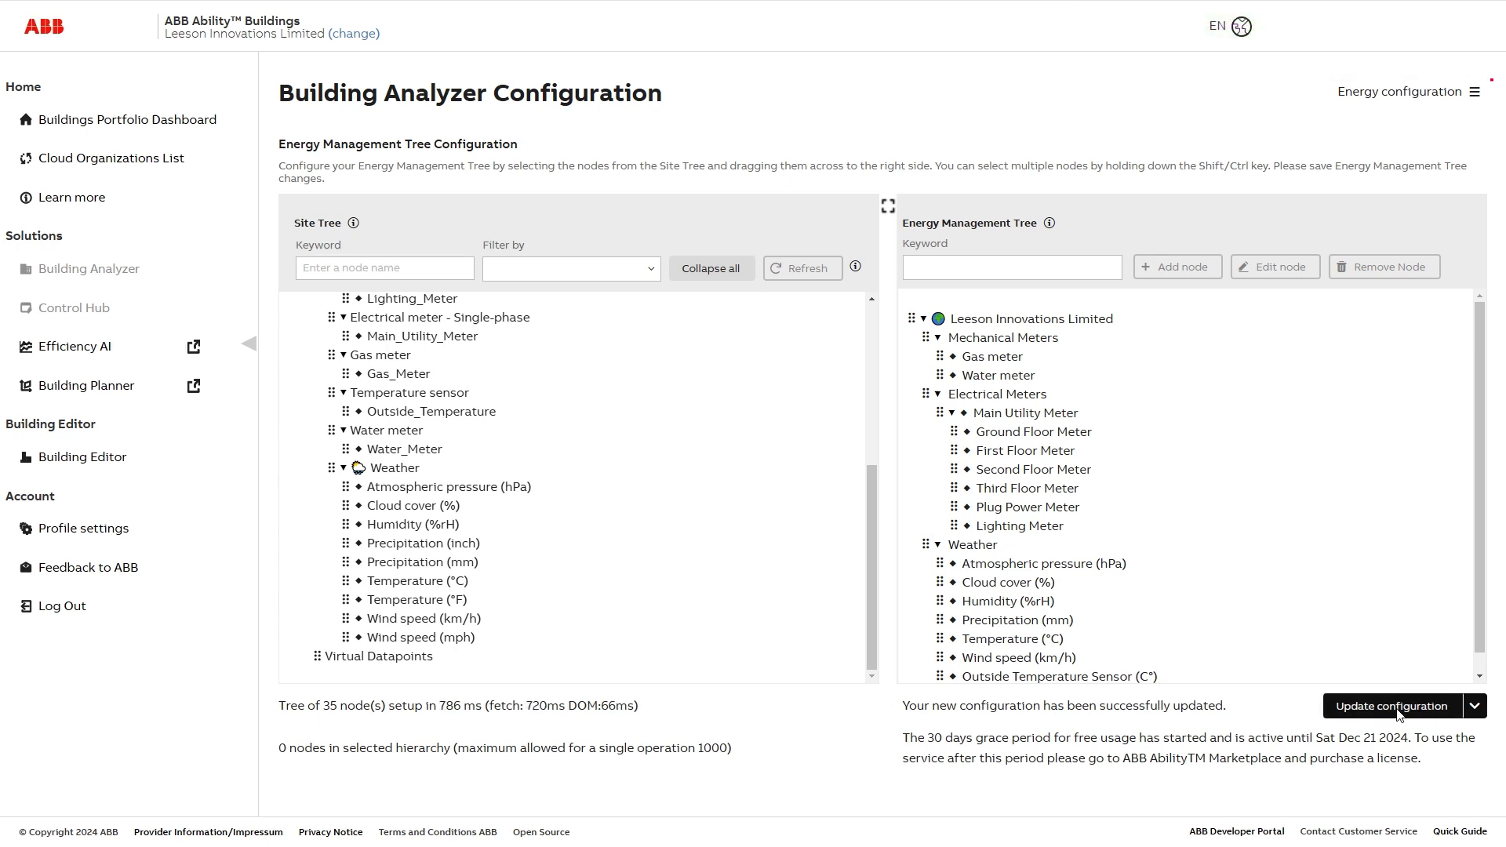
- Start a new virtual datalog for Viking House with the datapoint name Floor Energy Total Consumption, and continue to its common settings
left_click(1474, 97)
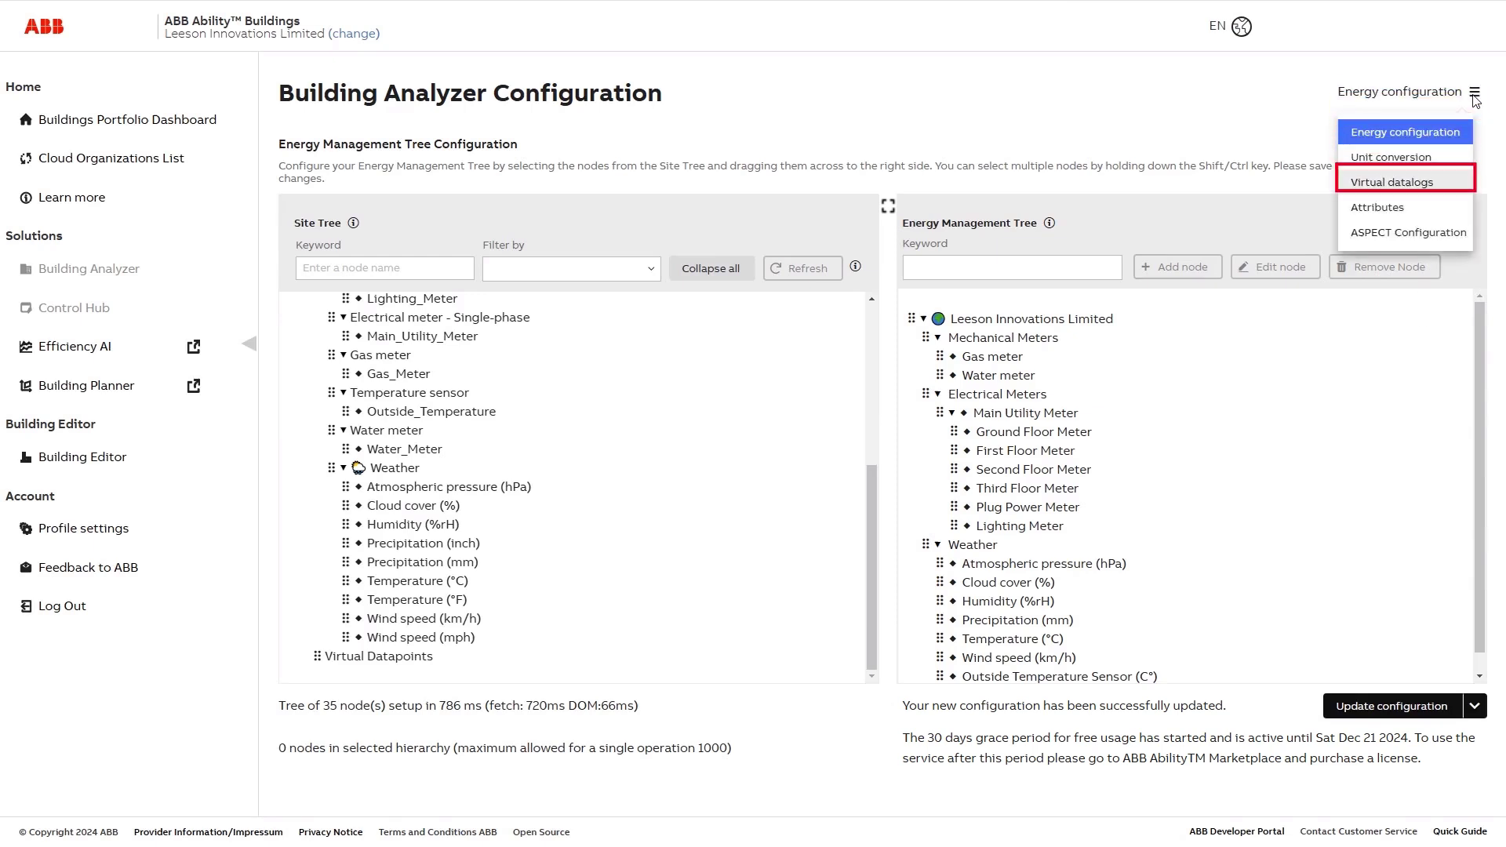
left_click(1394, 183)
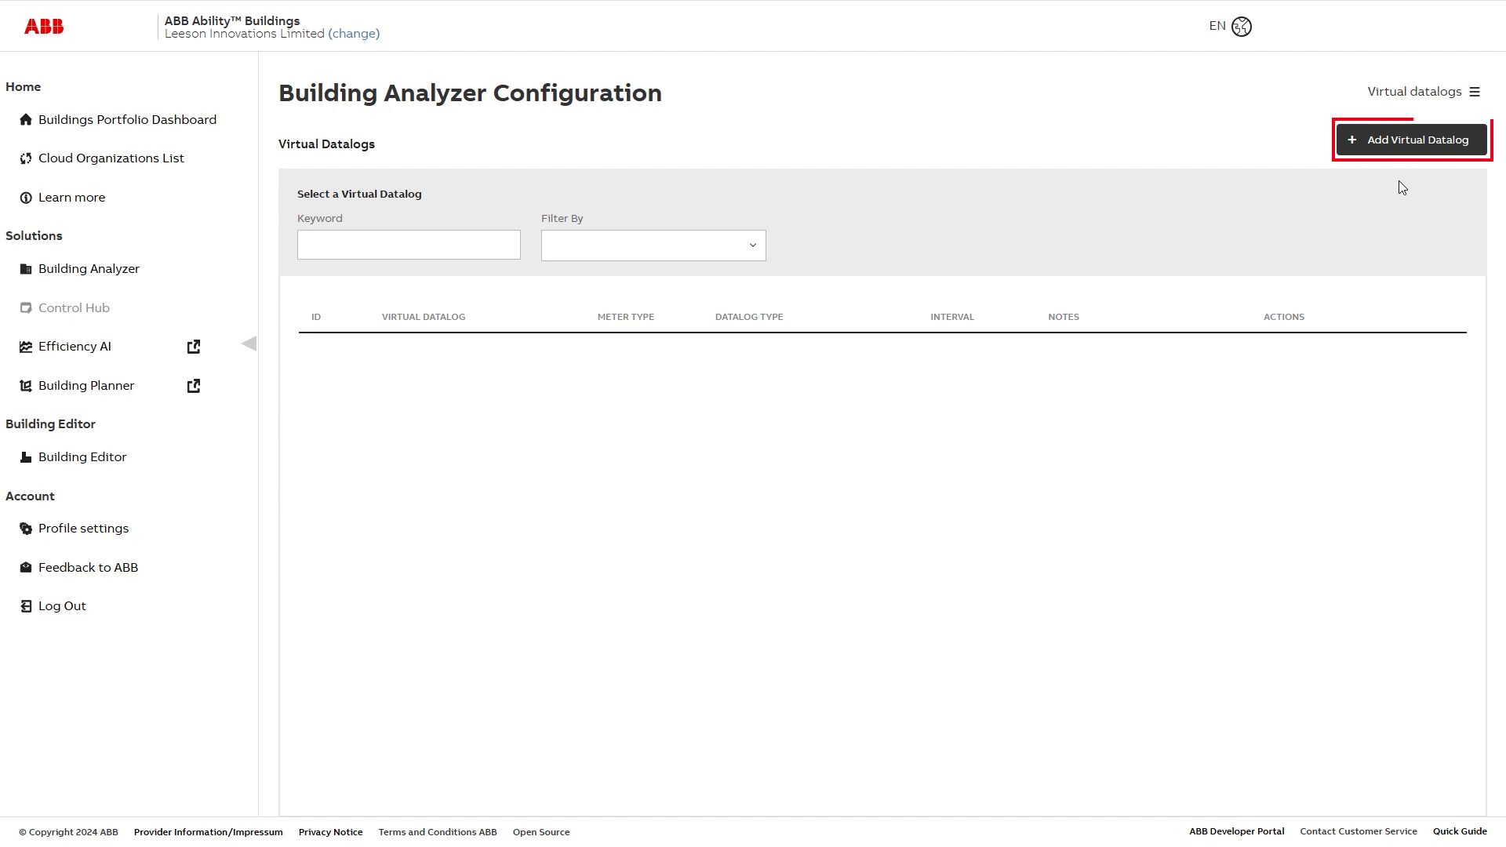
left_click(1386, 140)
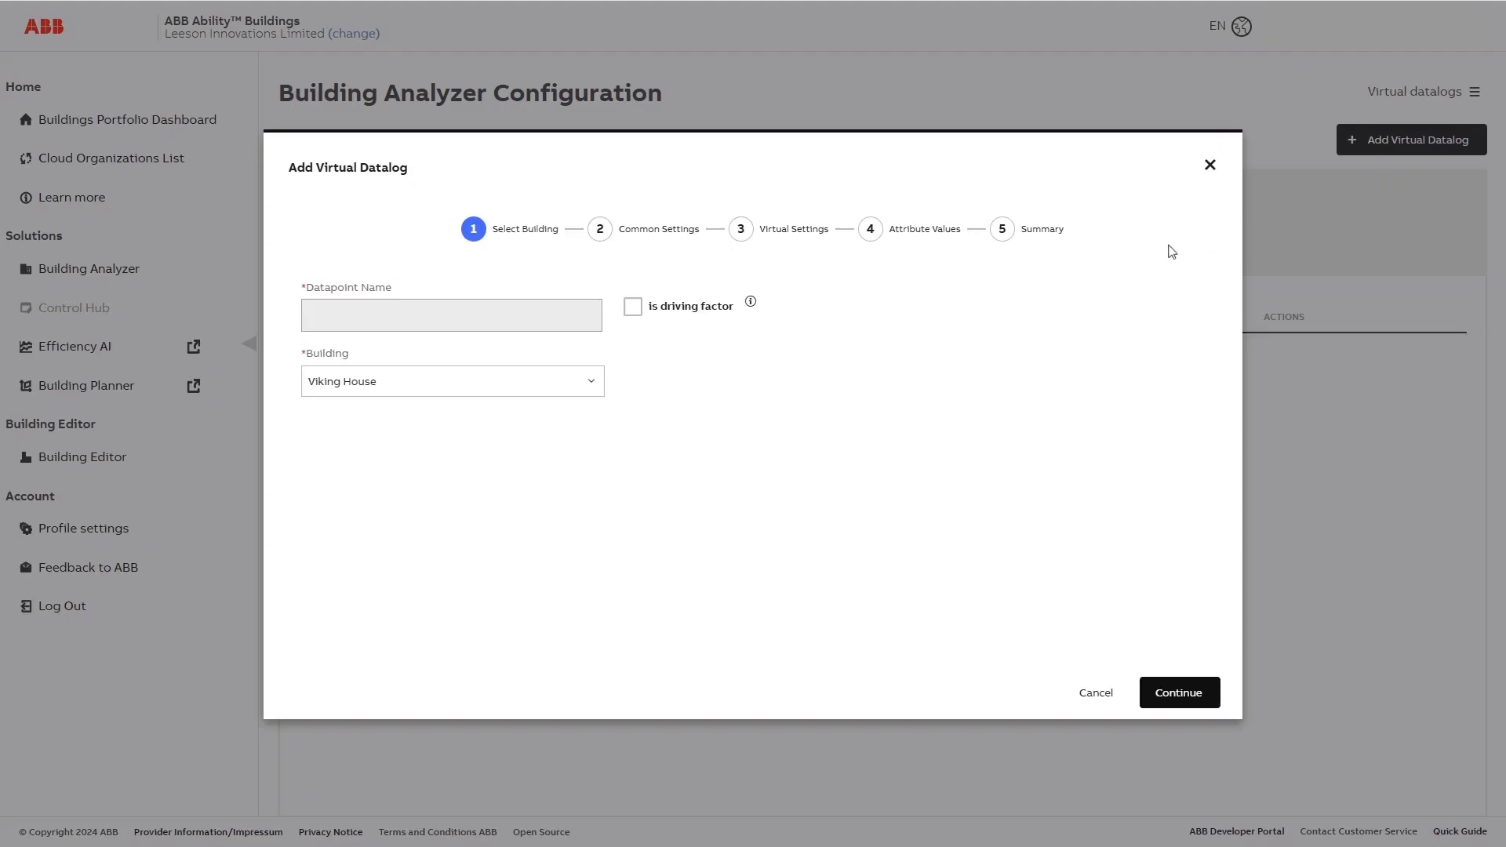
left_click(314, 326)
type("Floor Energy Total Consumption")
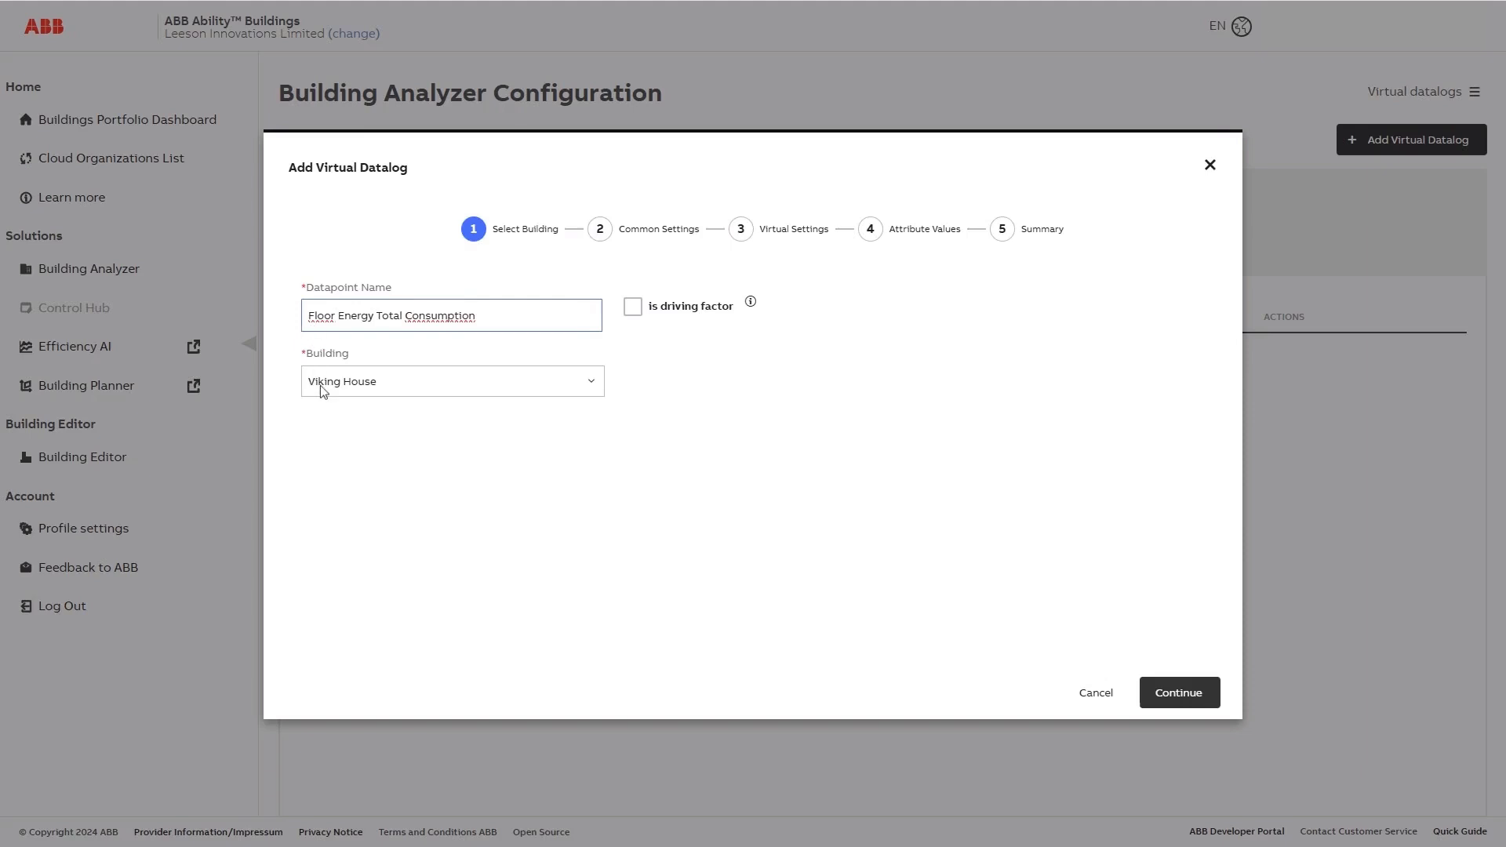
left_click(1179, 698)
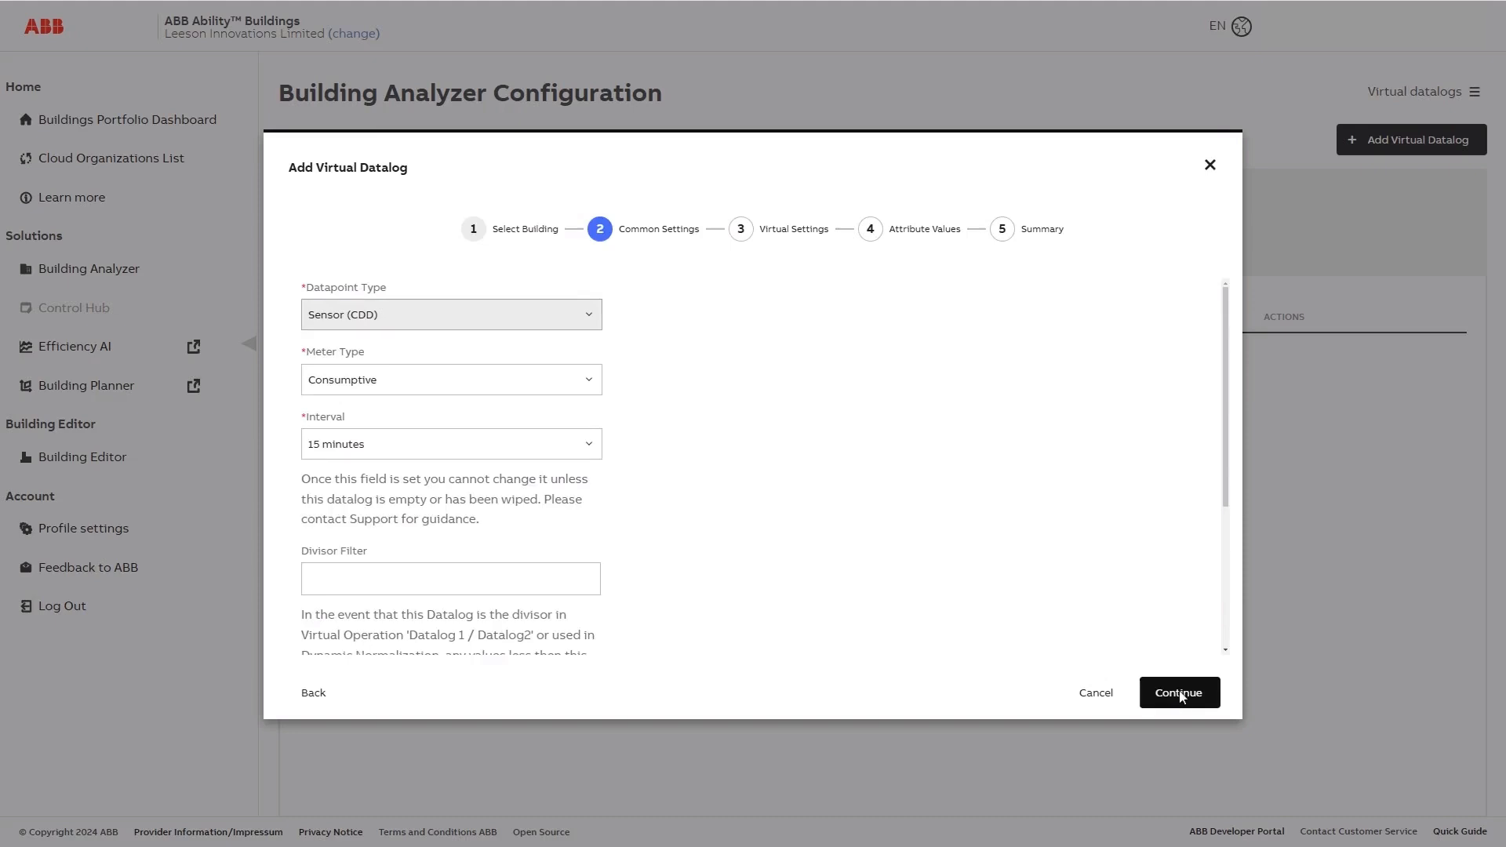
- Set the new virtual datalog's datapoint type to Electricity (kWh) and its meter type to Consumptive
left_click(590, 314)
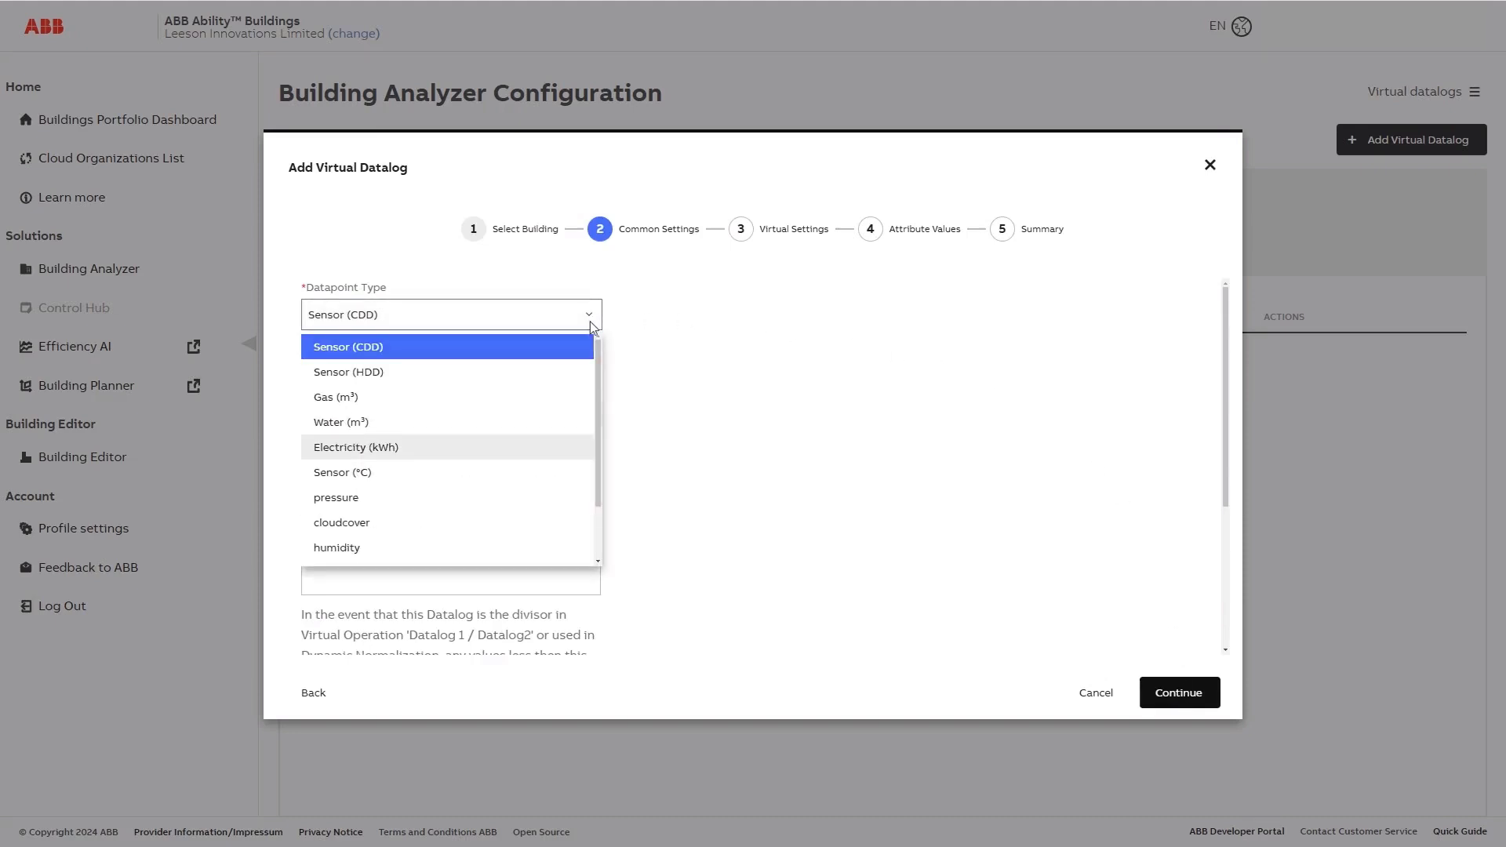
left_click(345, 449)
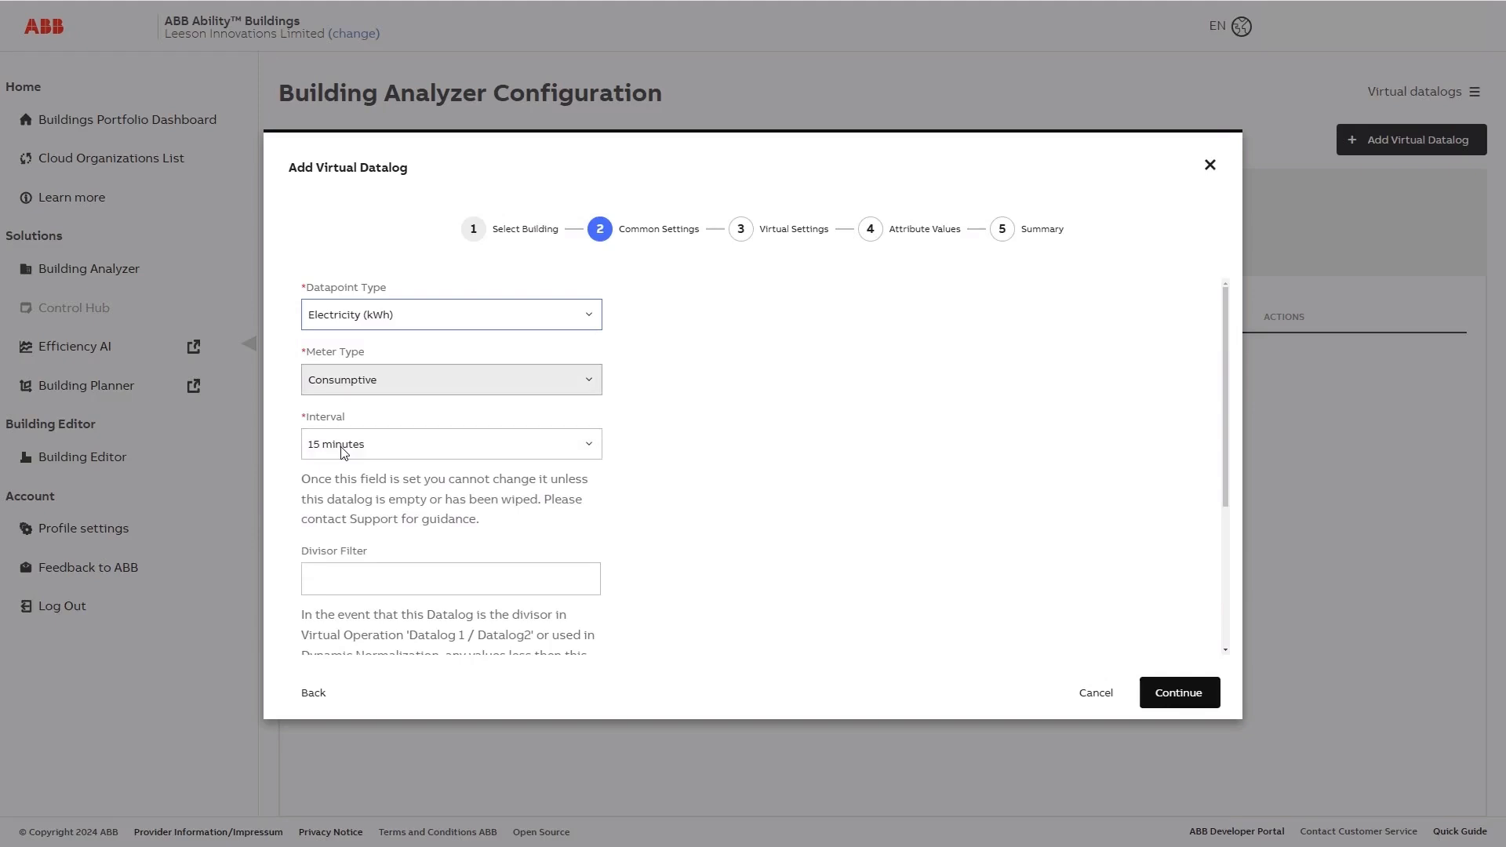
left_click(591, 381)
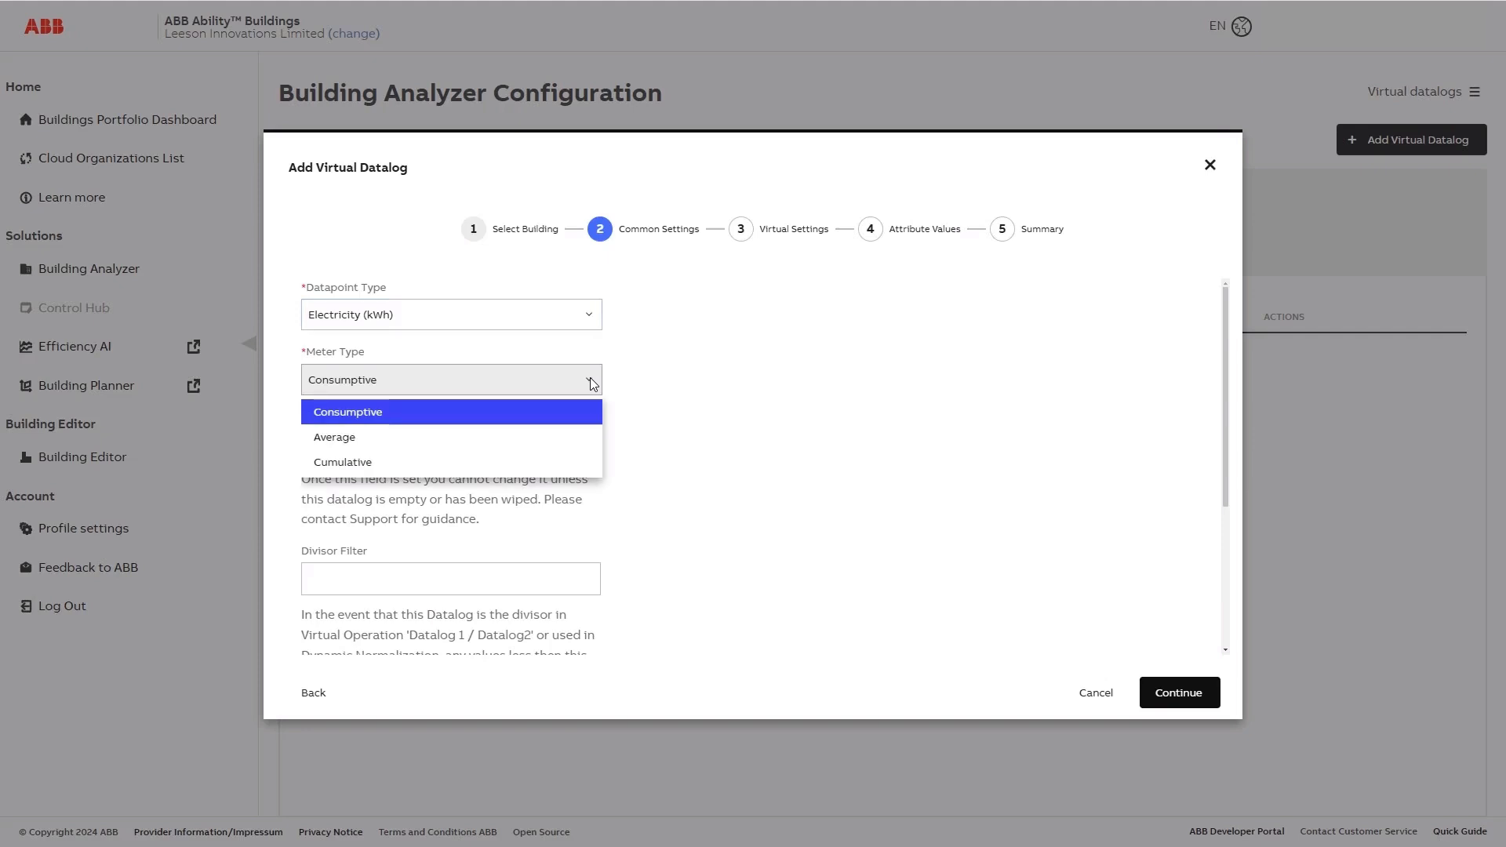
left_click(363, 414)
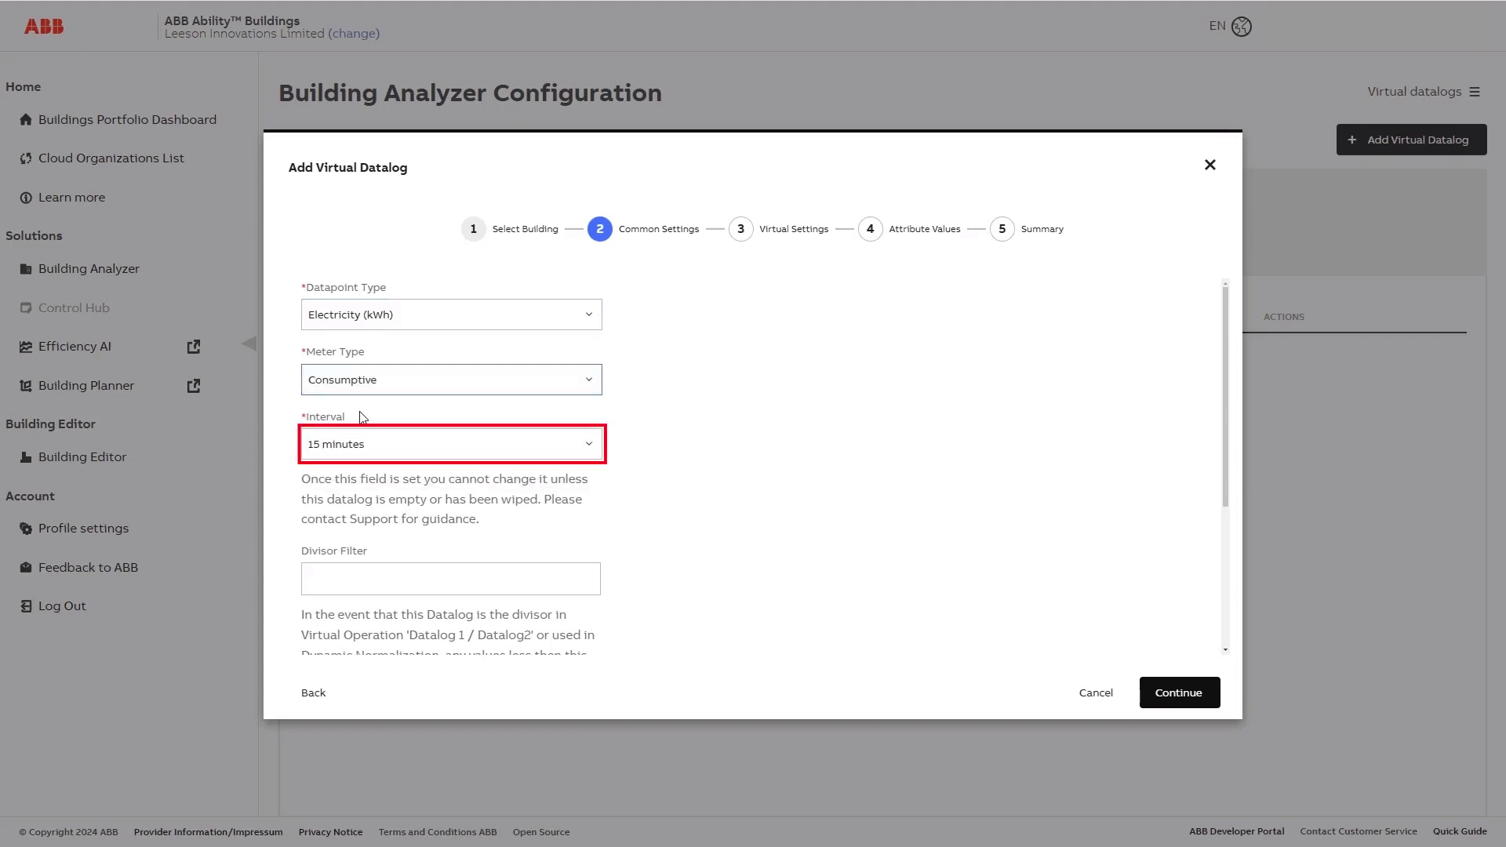
- Add the note "This datapoint takes the total consumption of all floor meters" and continue to the virtual settings
left_click(1227, 633)
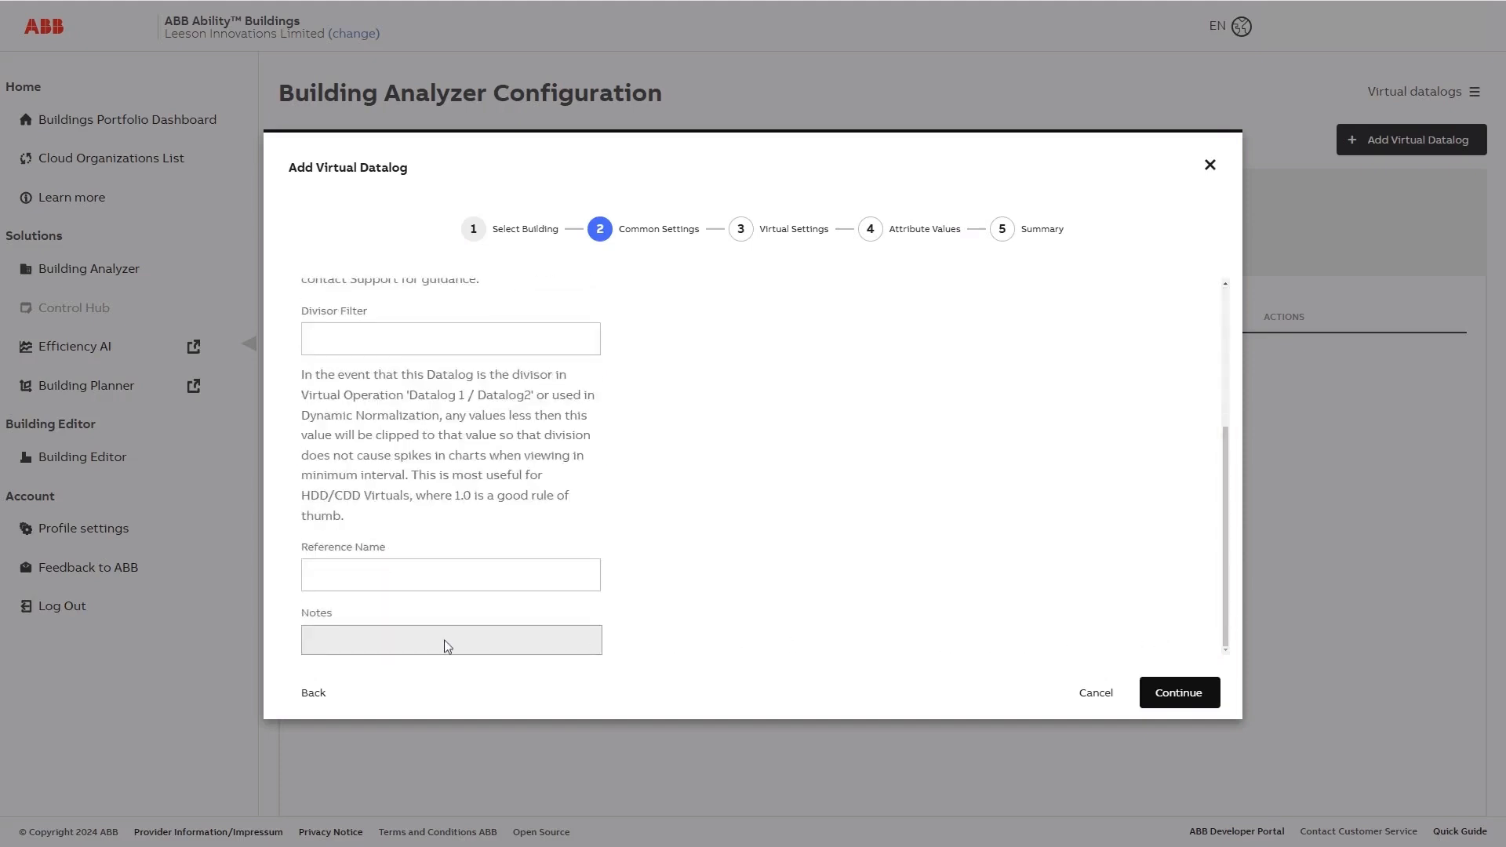
left_click(319, 646)
type("This datapoint takes the total consumption of all floor meters")
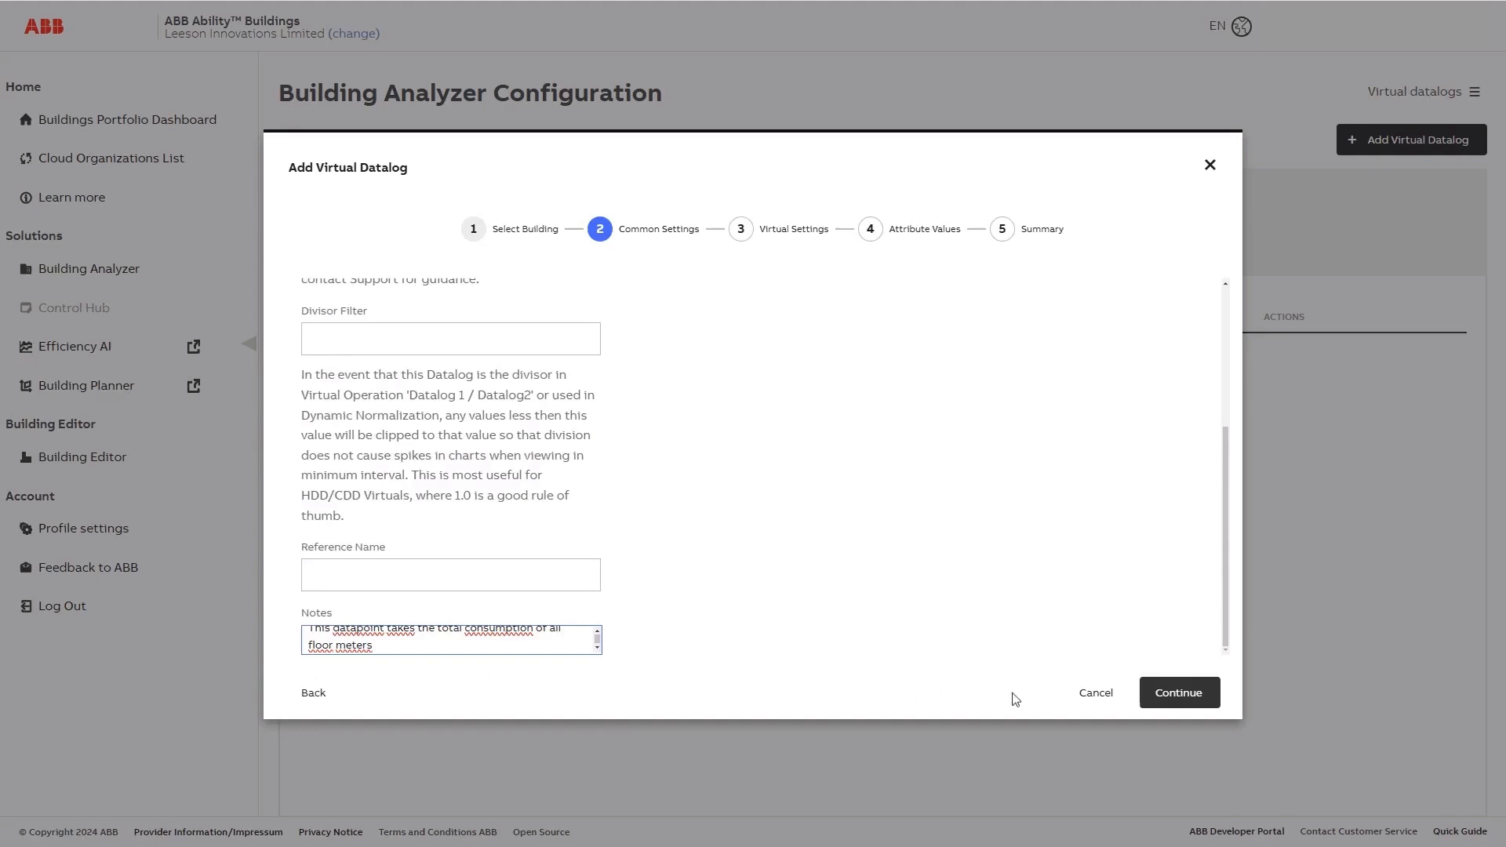
left_click(1176, 699)
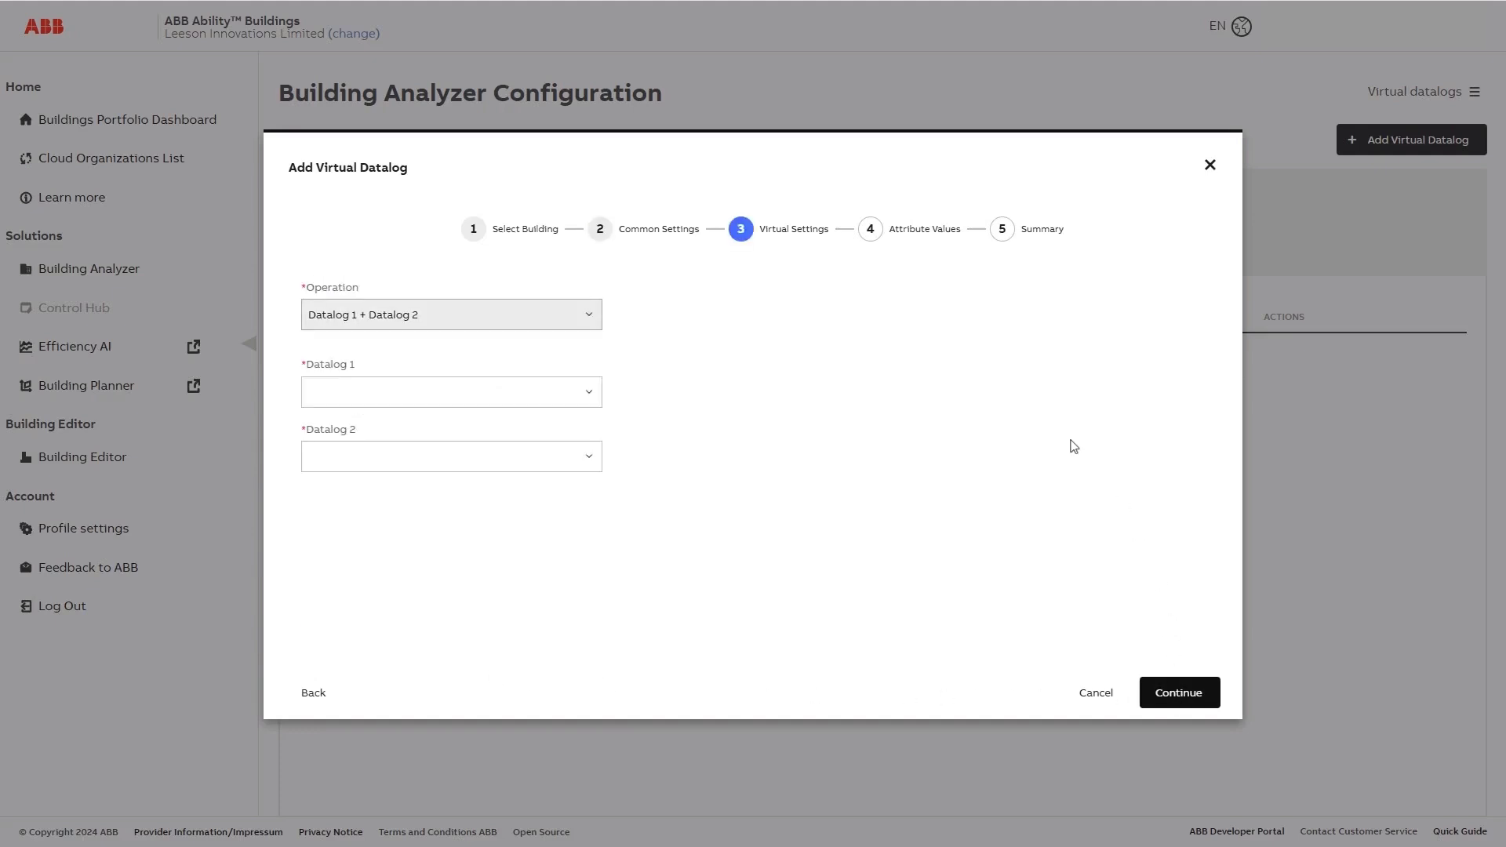
- Set the operation to Sum Datalogs and choose the Ground_Floor_Meter, First_Floor_Meter, Second_Floor_Meter and Third_Floor_Meter datalogs
left_click(590, 313)
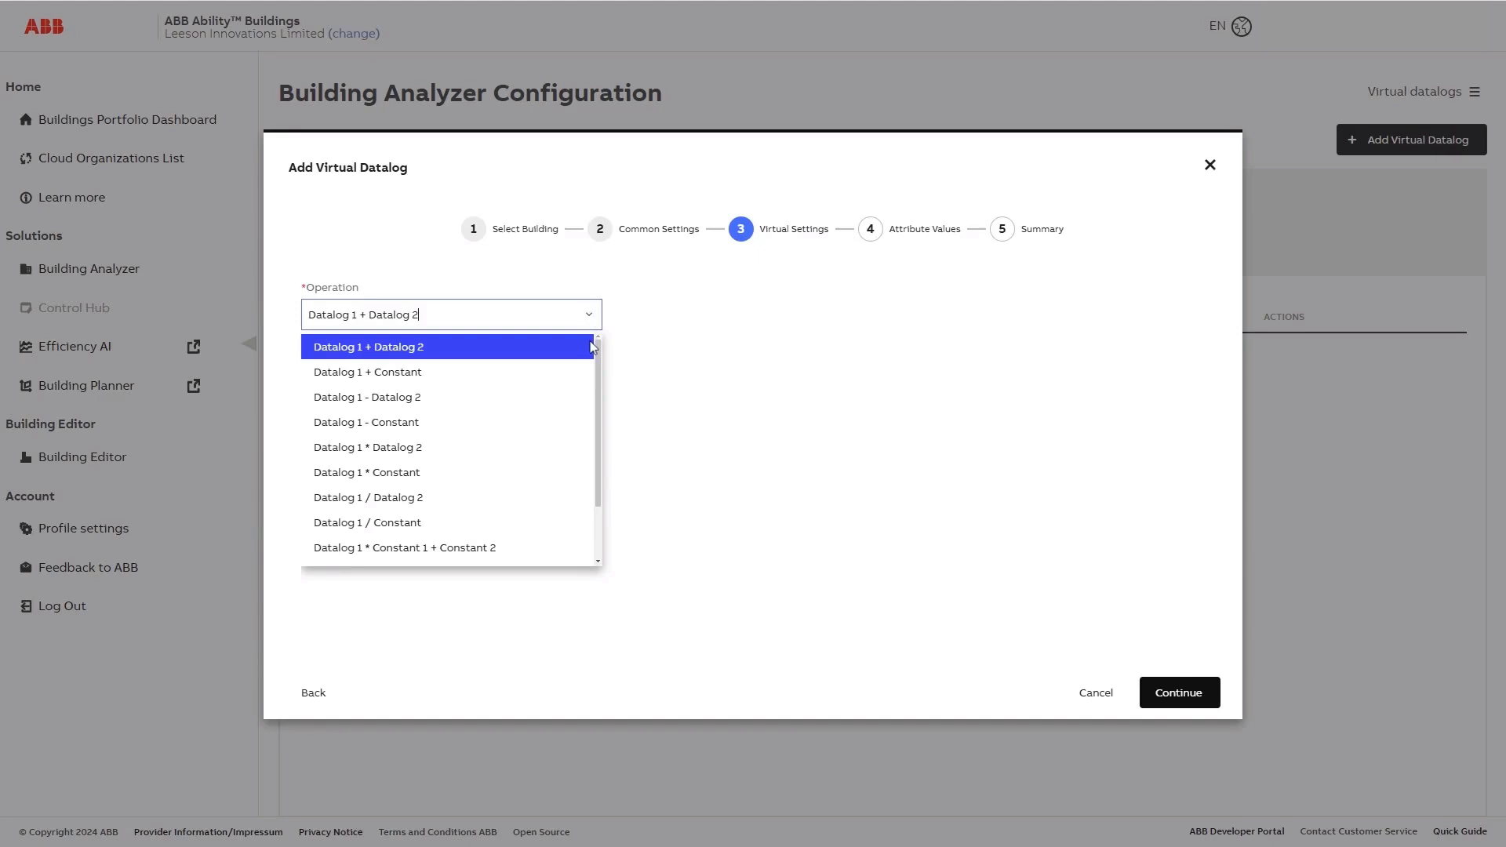
scroll(600, 520, "down", 2)
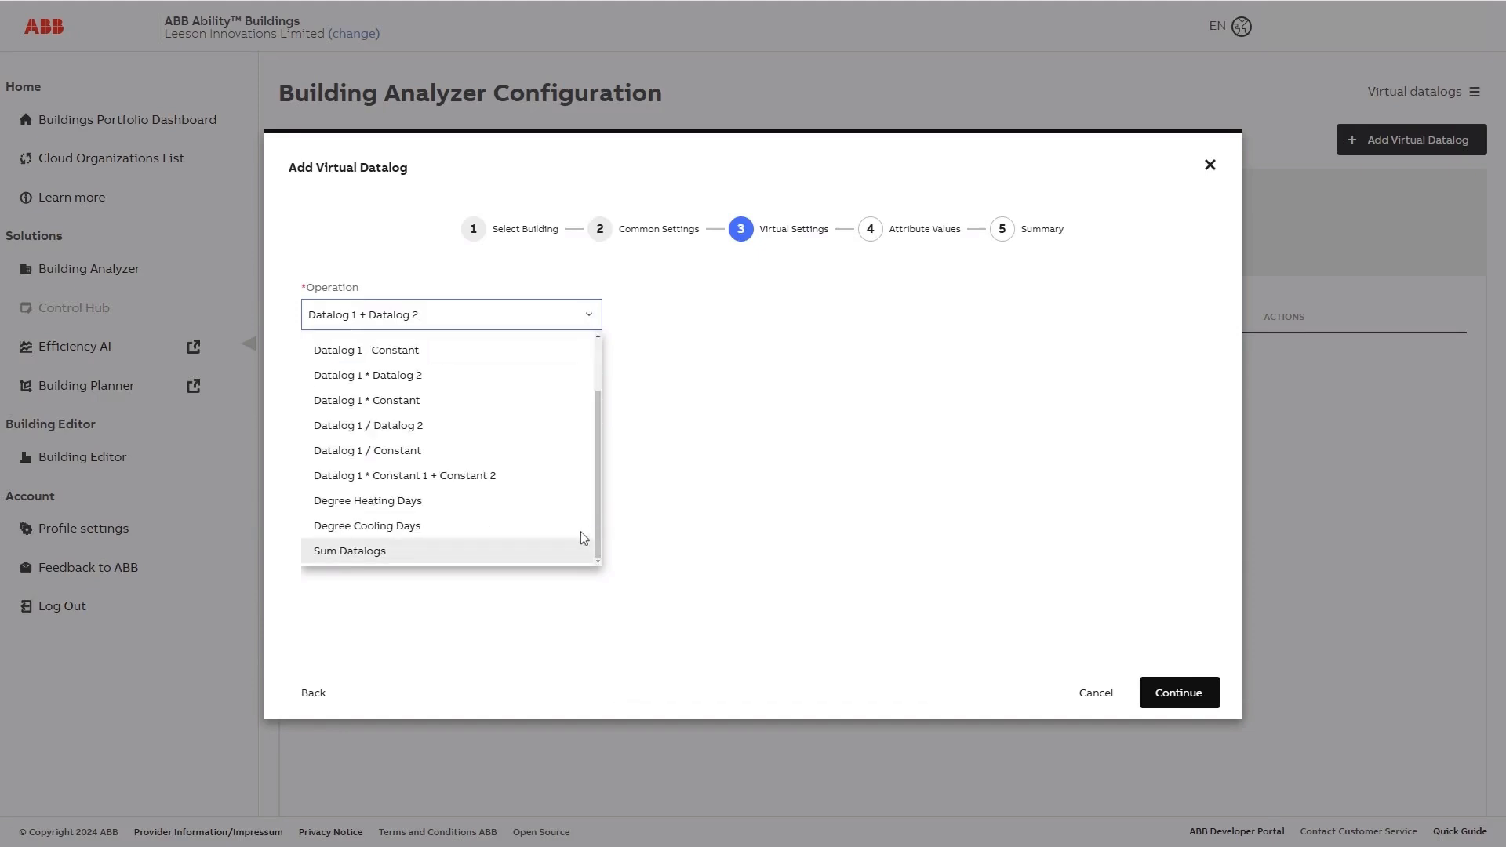
left_click(350, 552)
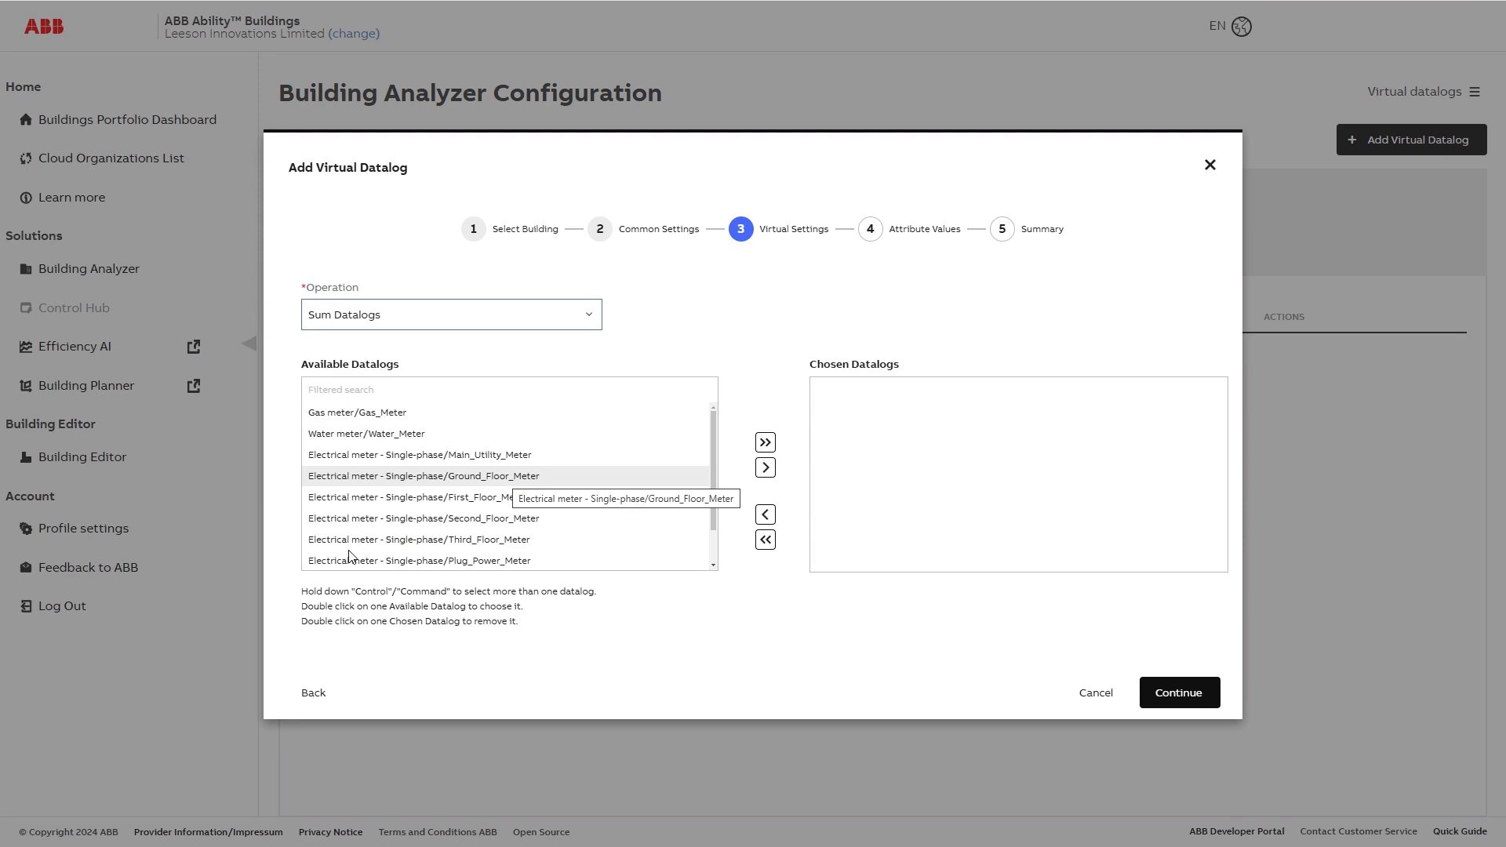
left_click(502, 477)
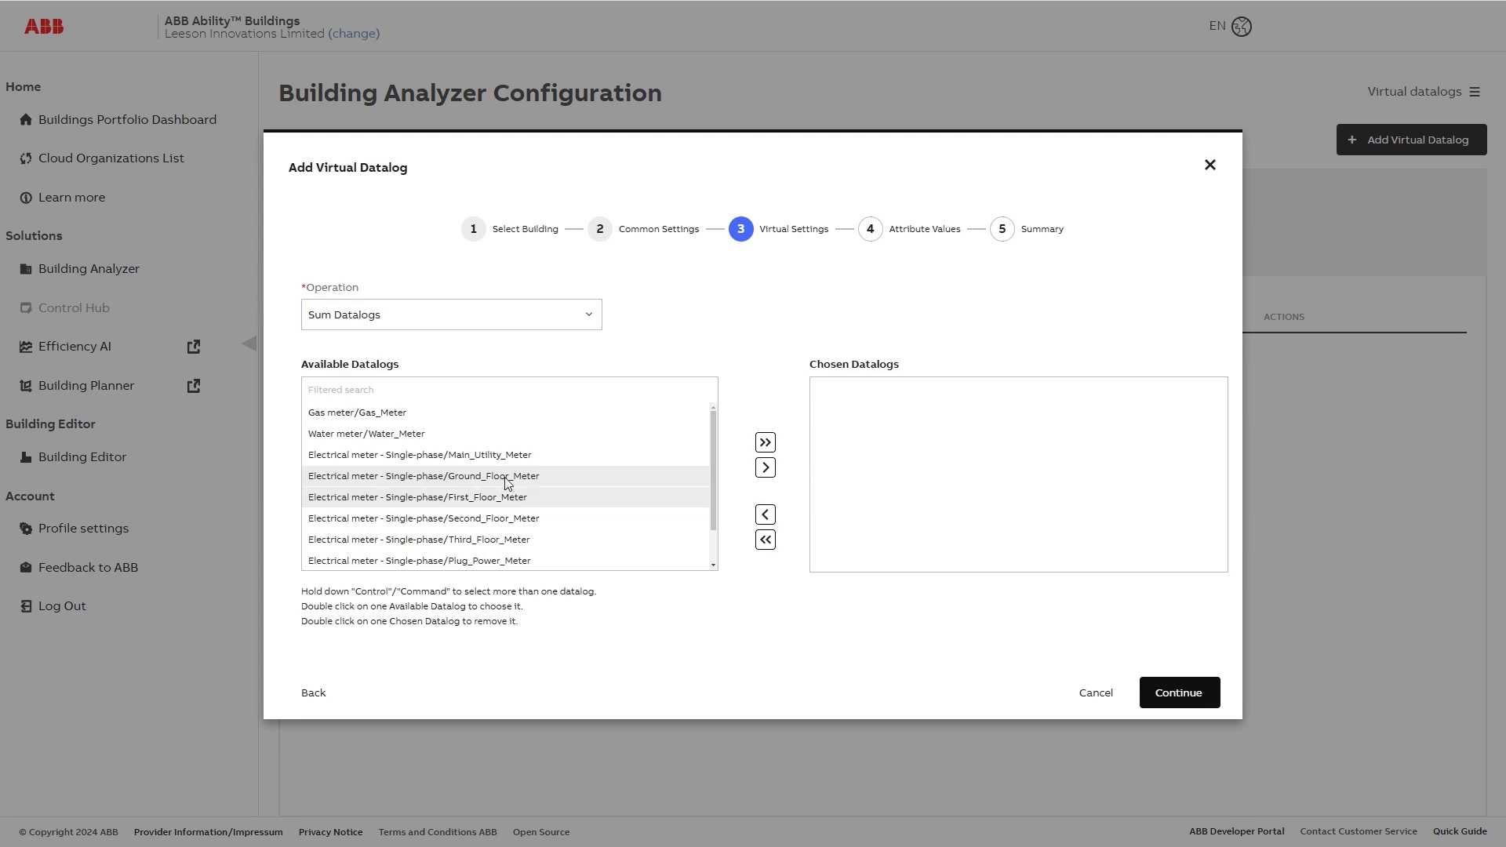
key("shift+Down")
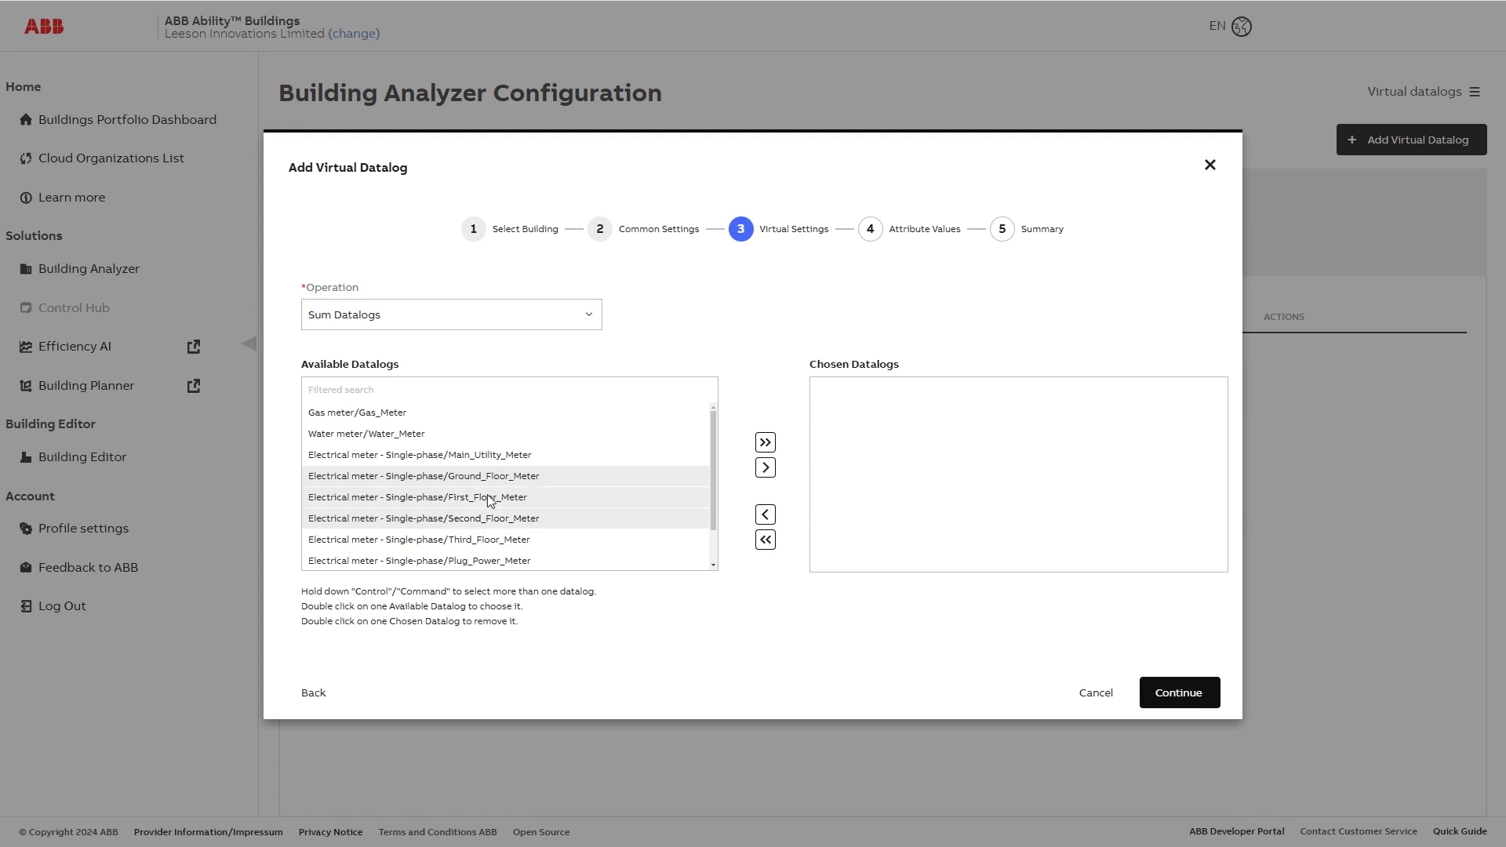
key("shift+Down")
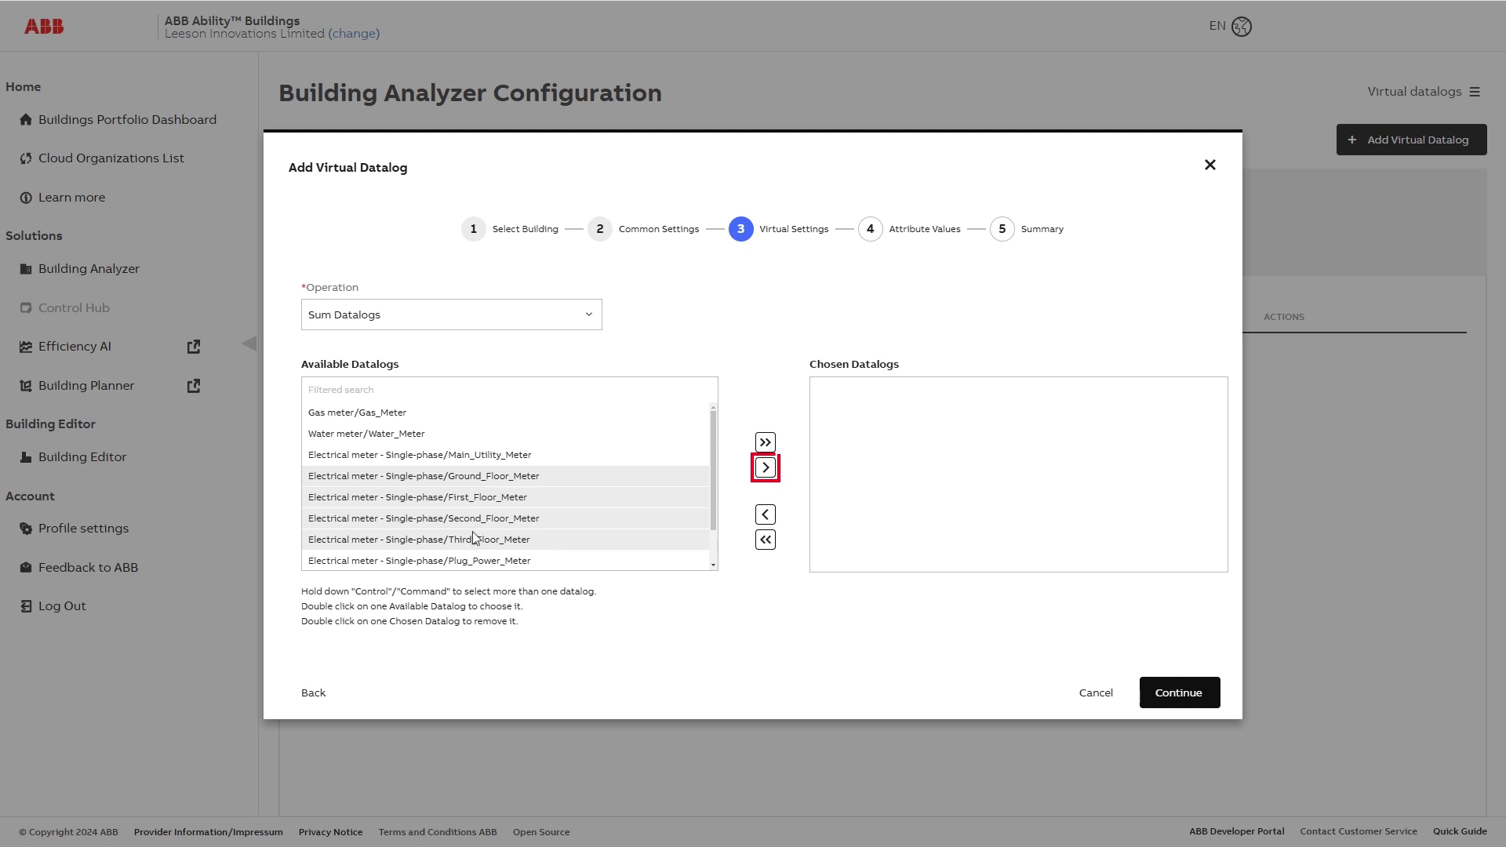
left_click(766, 469)
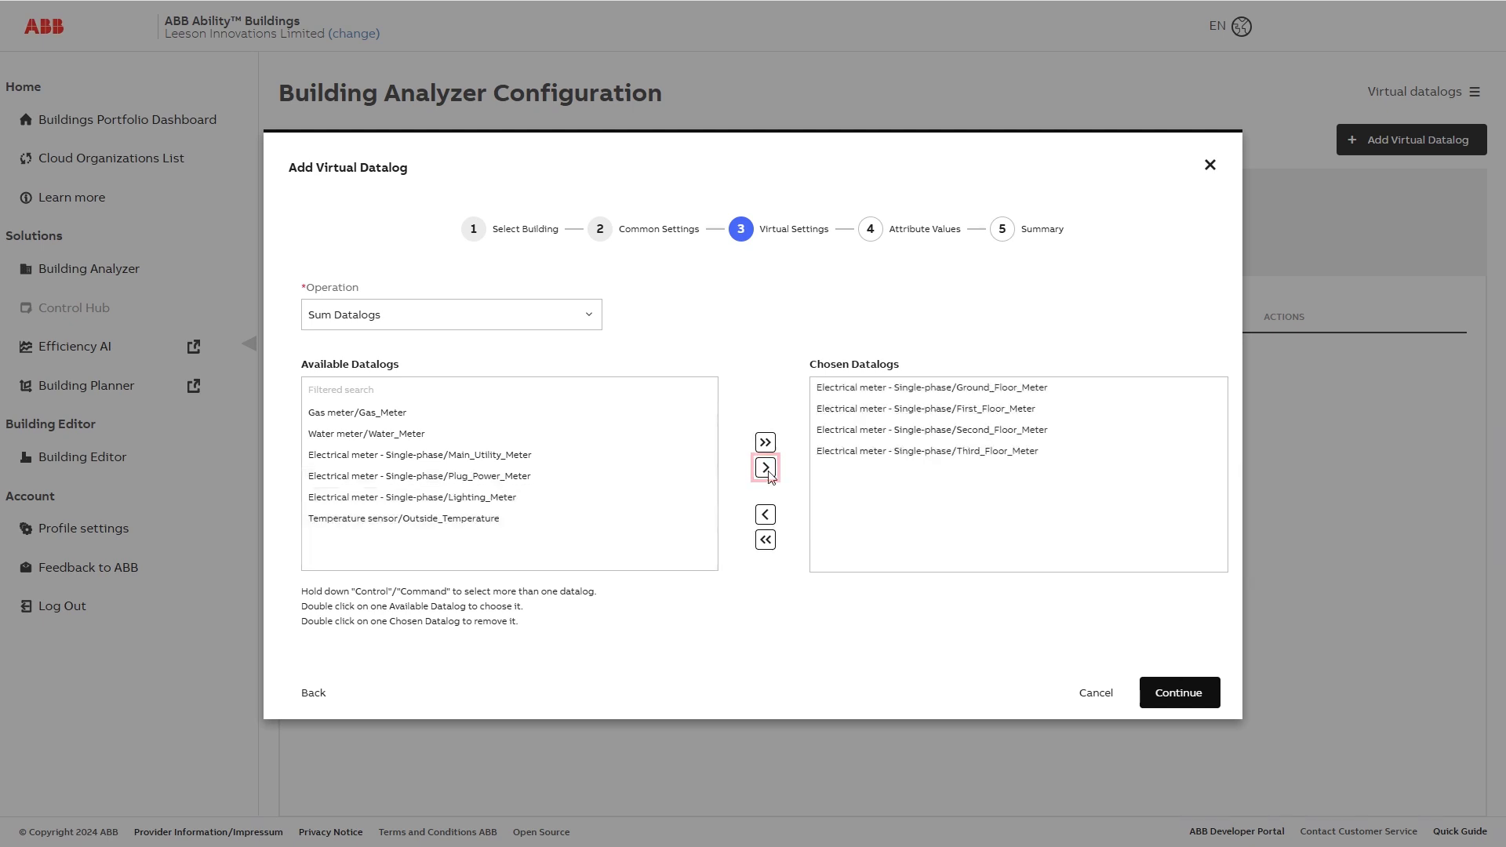
- Continue through the attribute values without adding any and save the Floor Energy Total Consumption virtual datalog
left_click(1178, 699)
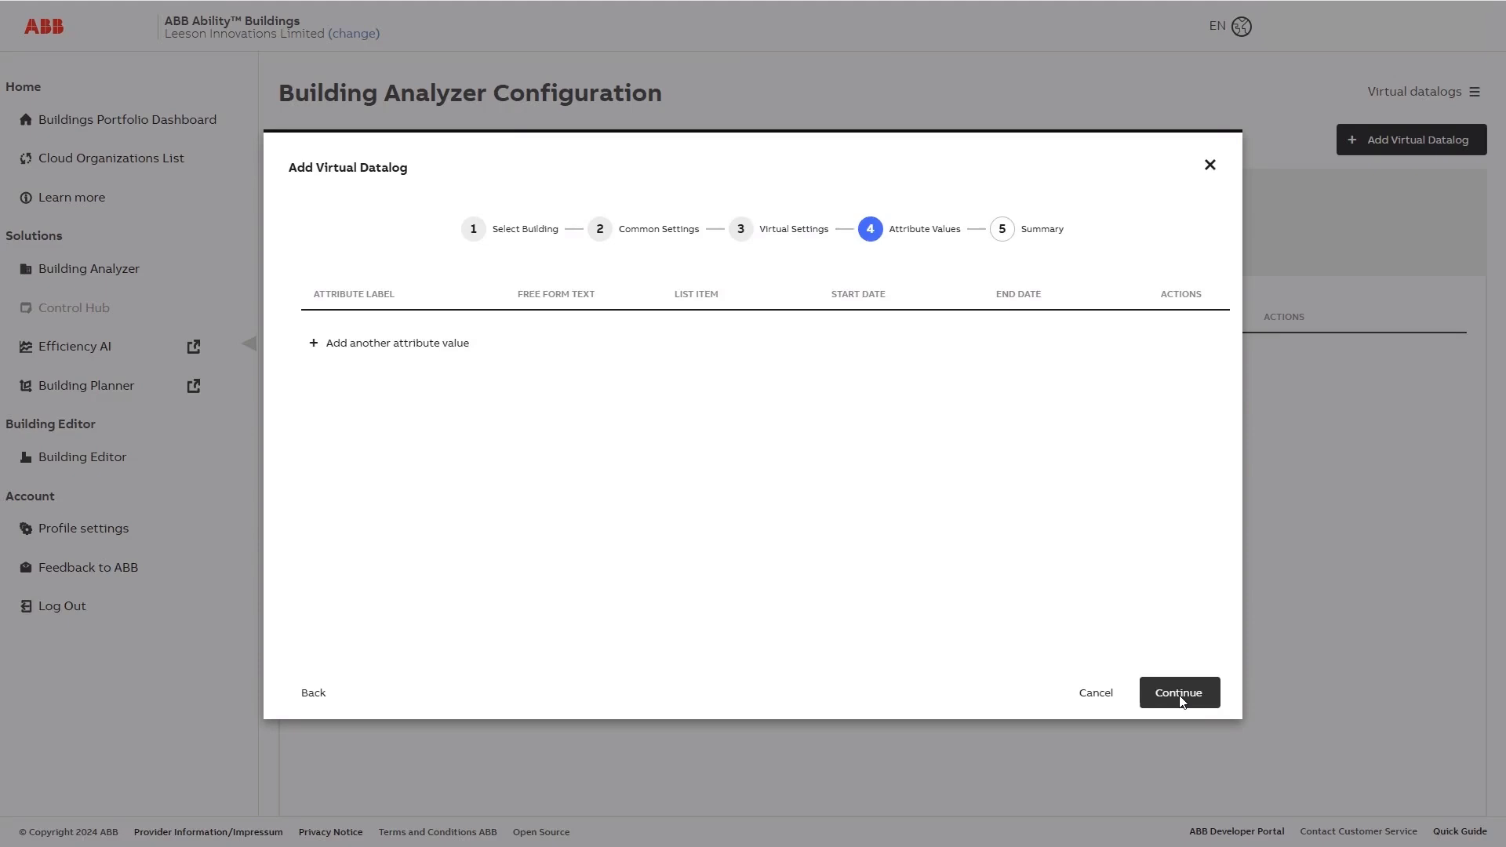
left_click(1178, 693)
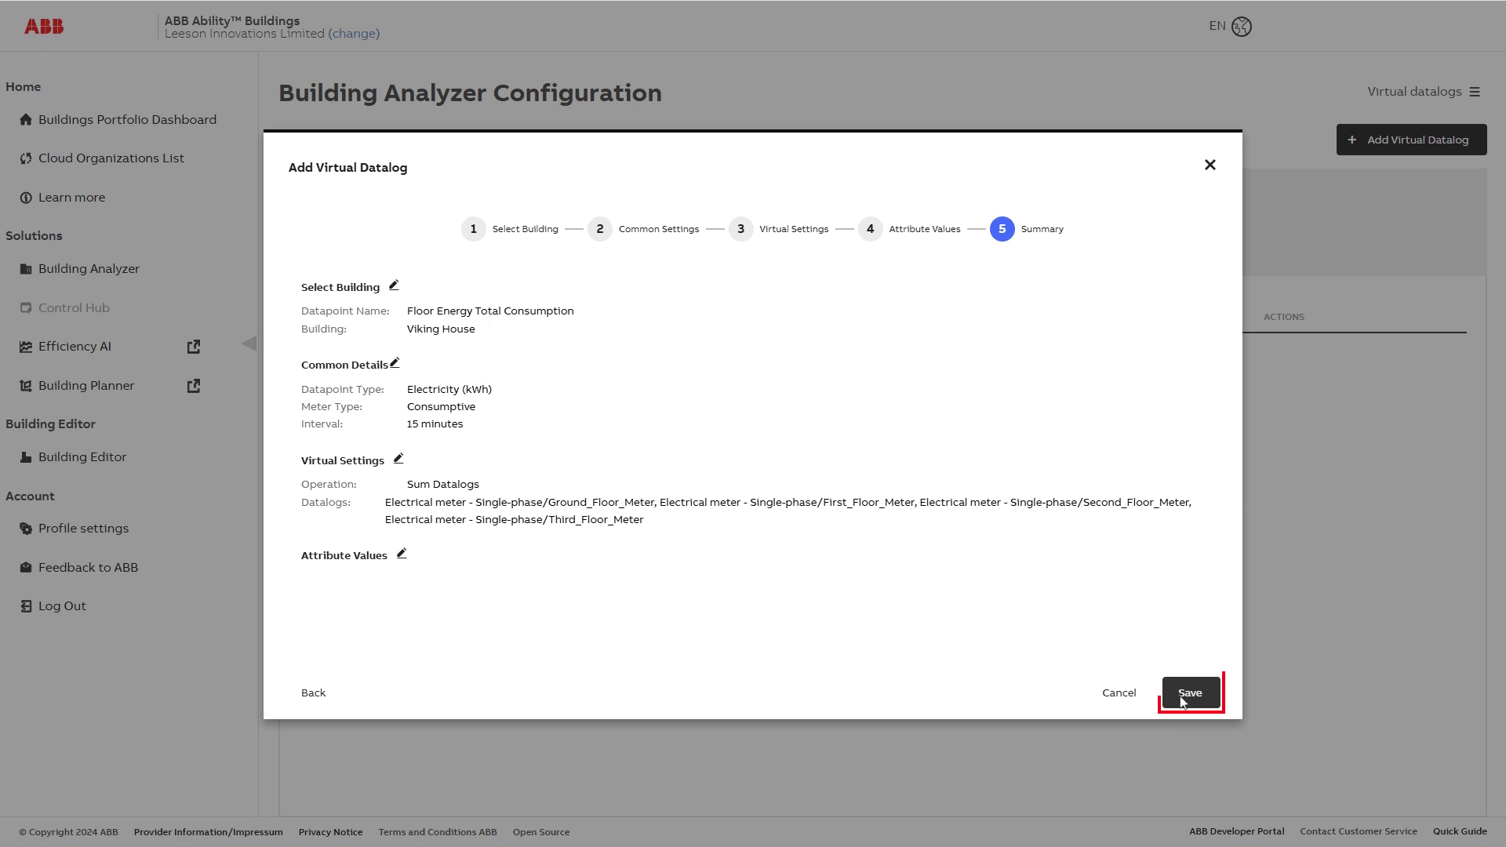
left_click(1187, 698)
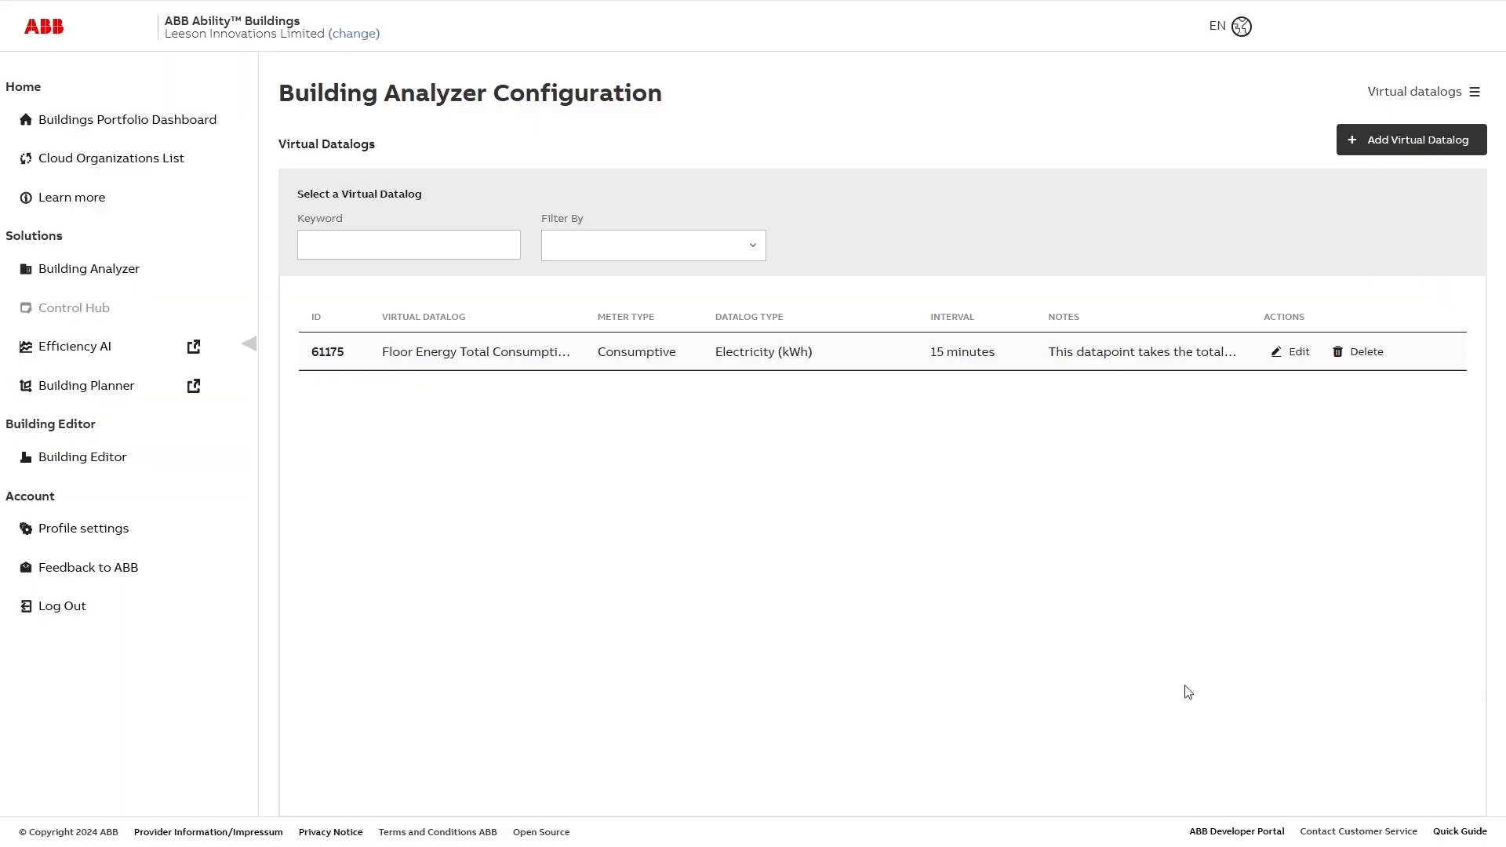
- Start another Viking House virtual datalog named Heating Degree Days, mark it as a driving factor, and continue to its common settings
left_click(1357, 139)
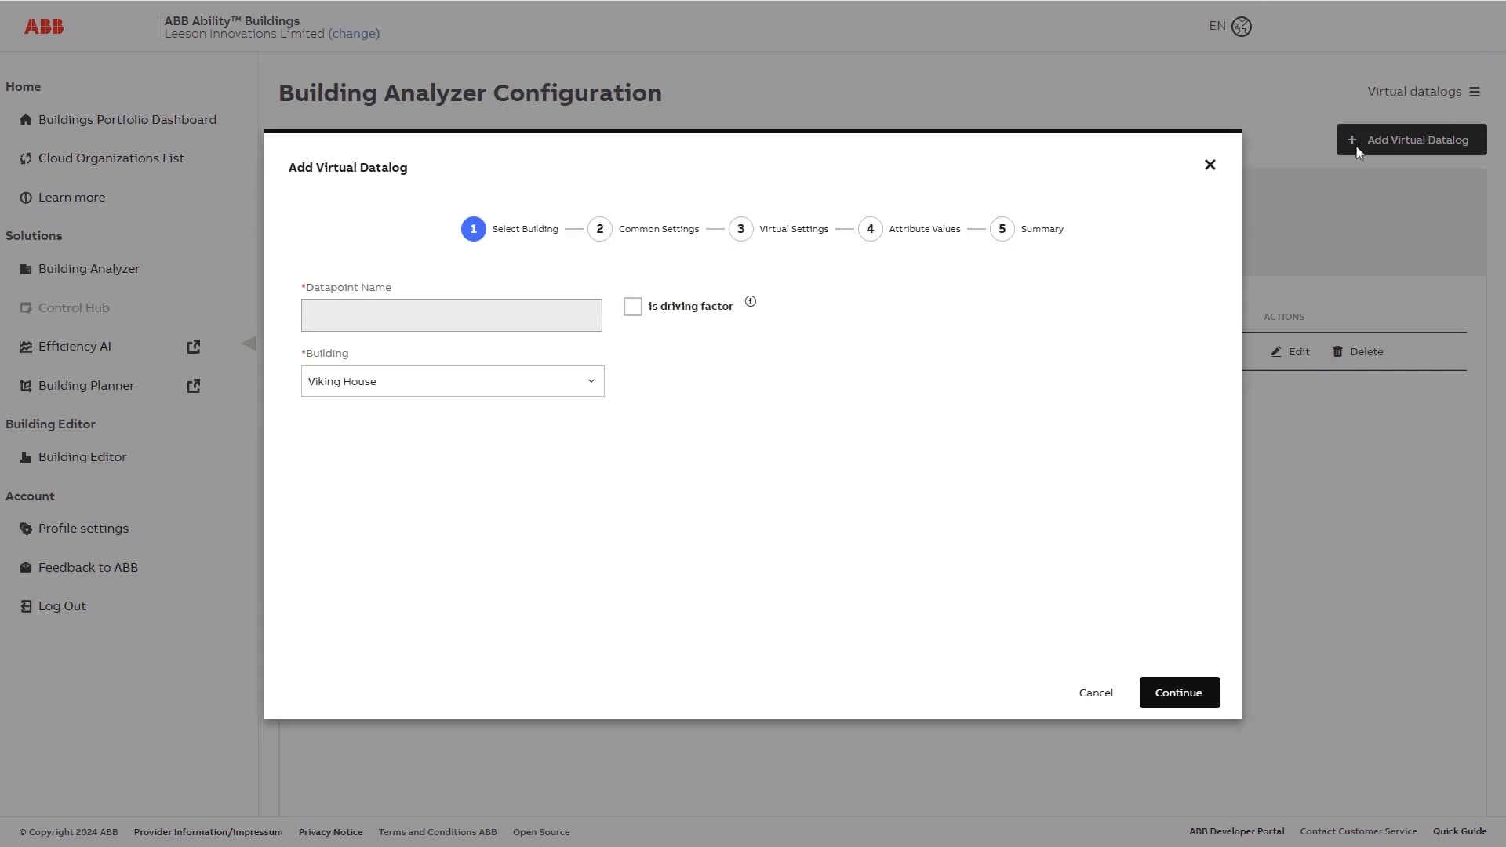
left_click(319, 319)
type("Heating Degree Days")
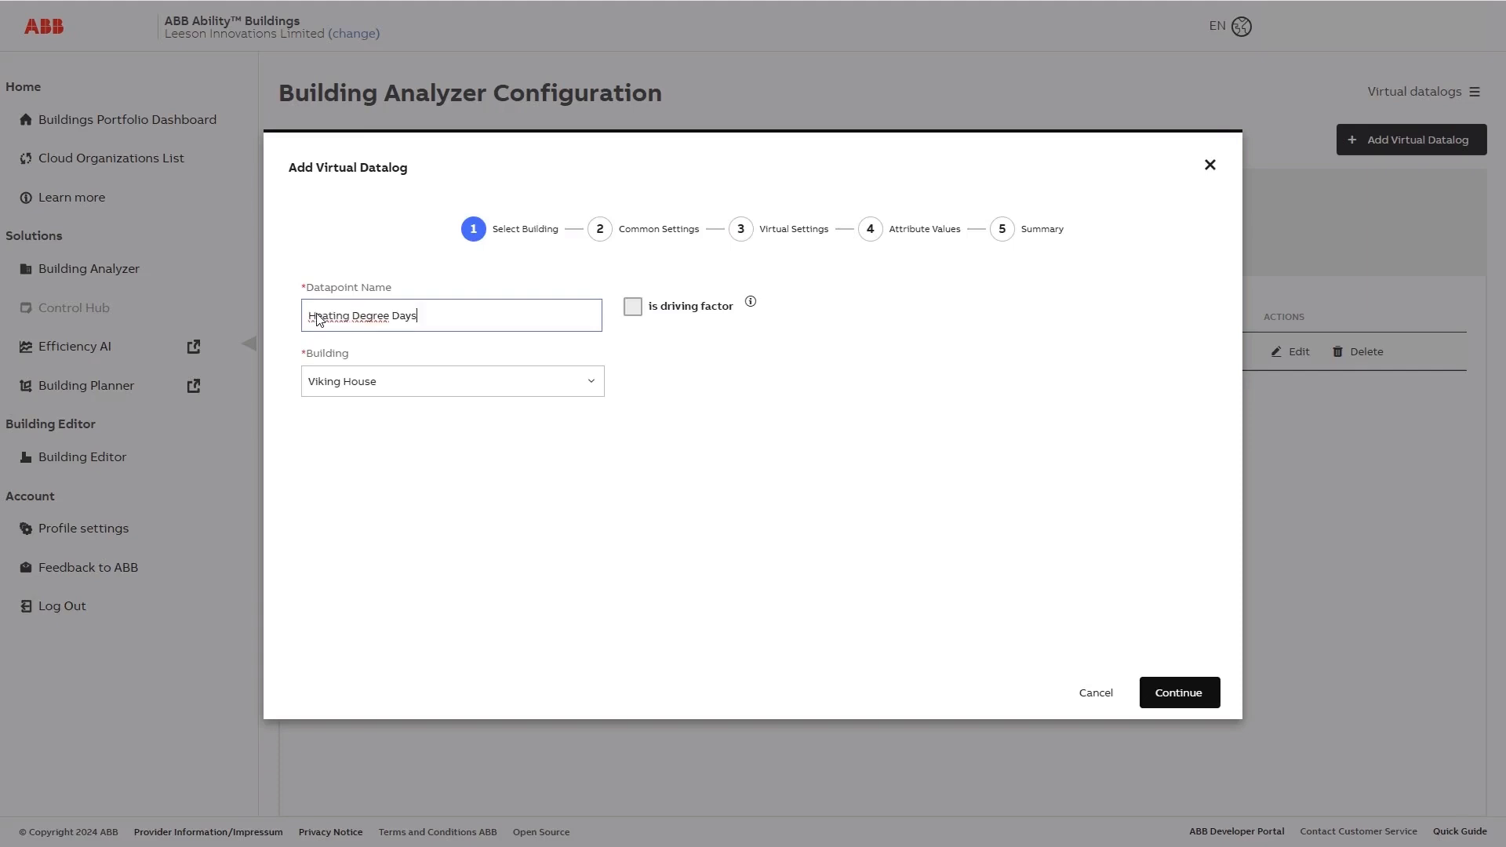
left_click(633, 310)
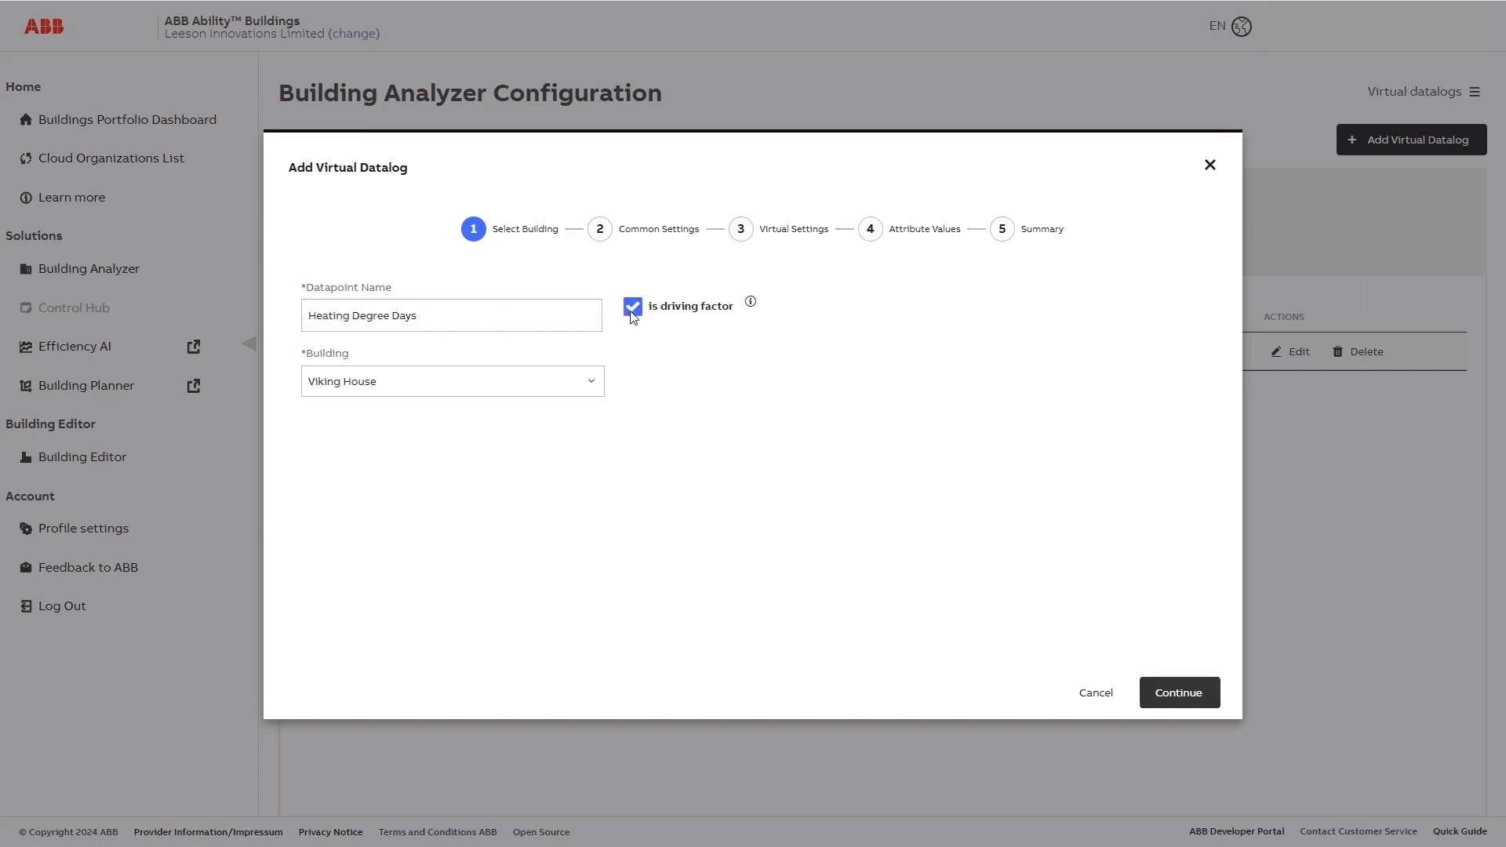
left_click(1179, 693)
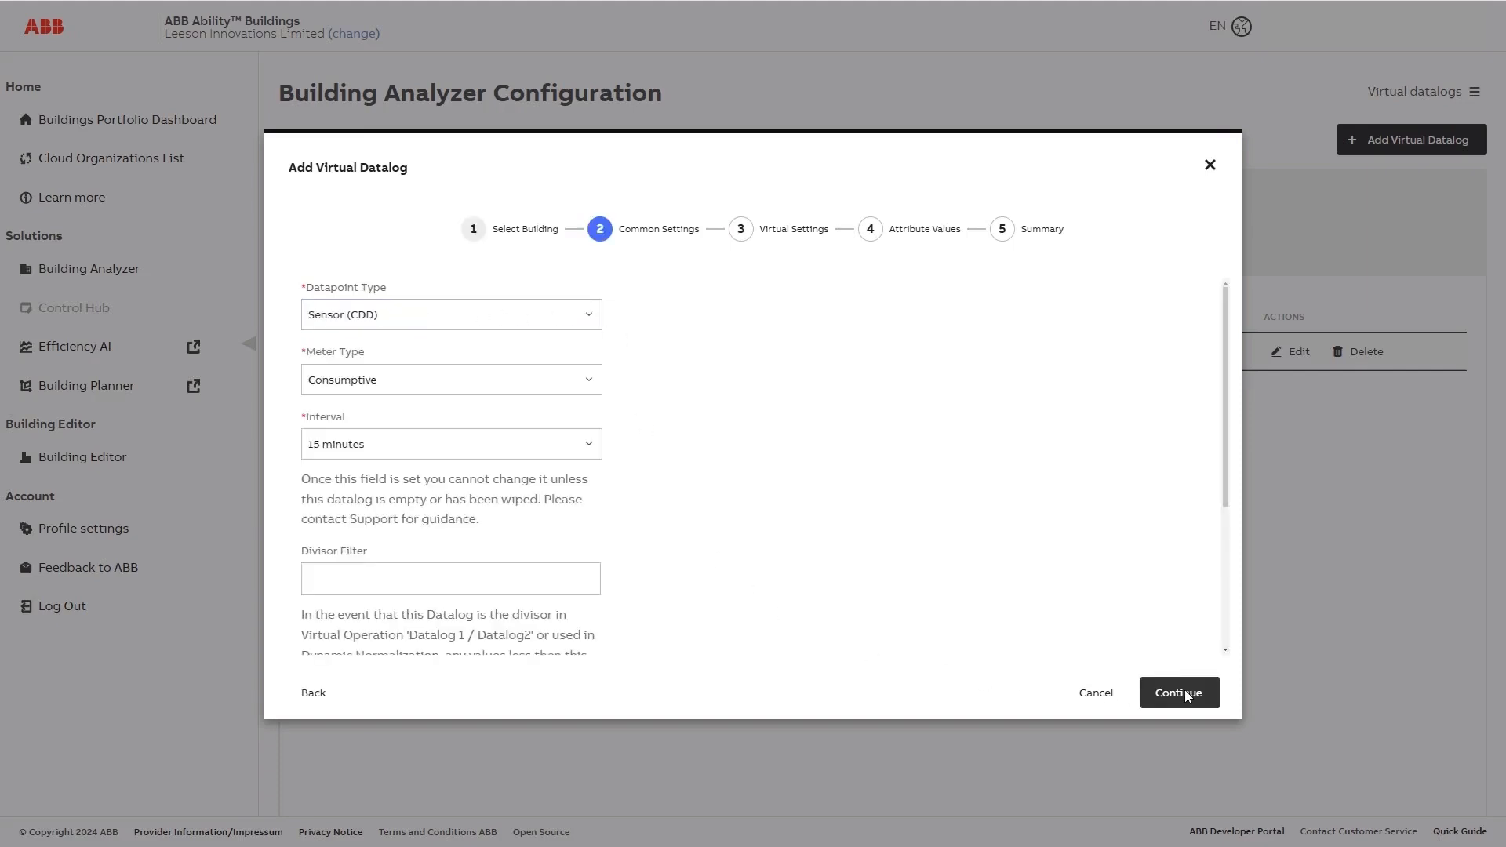
- Set the datapoint type to Sensor (HDD) and the meter type to Consumptive, and continue to the virtual settings
left_click(591, 322)
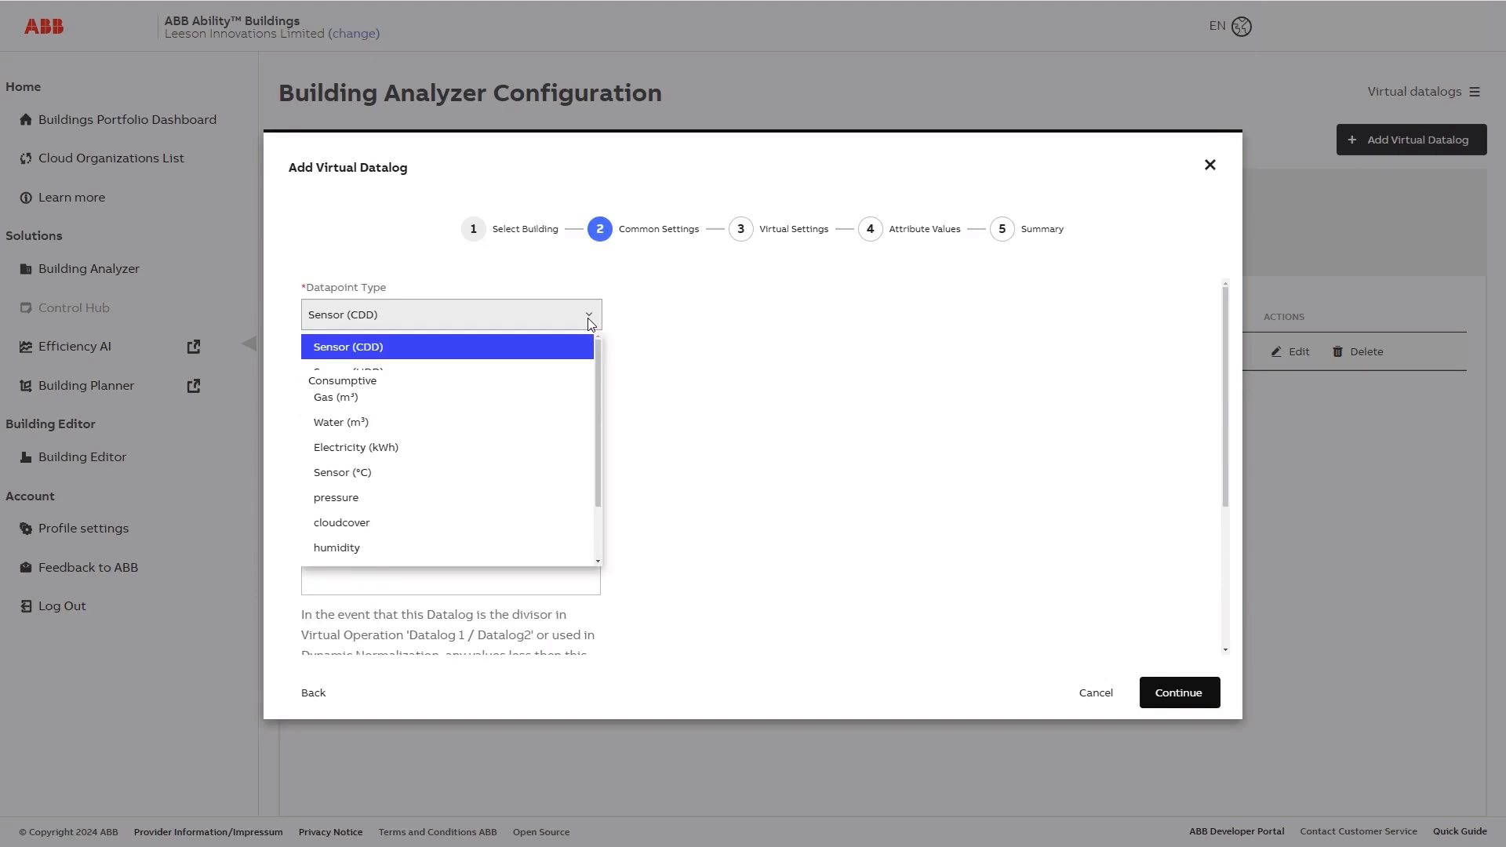
left_click(374, 373)
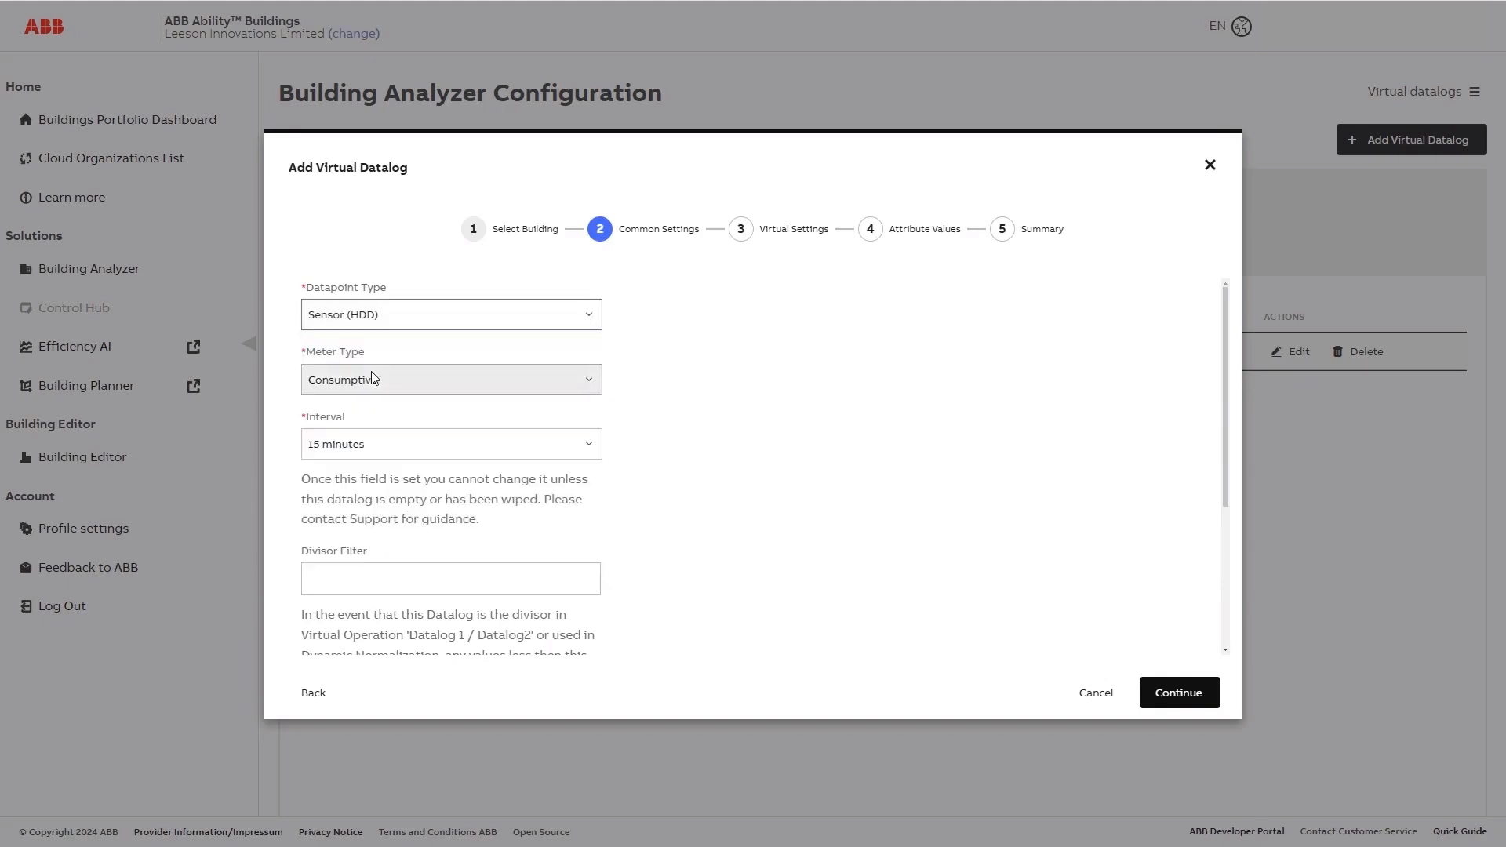
left_click(587, 384)
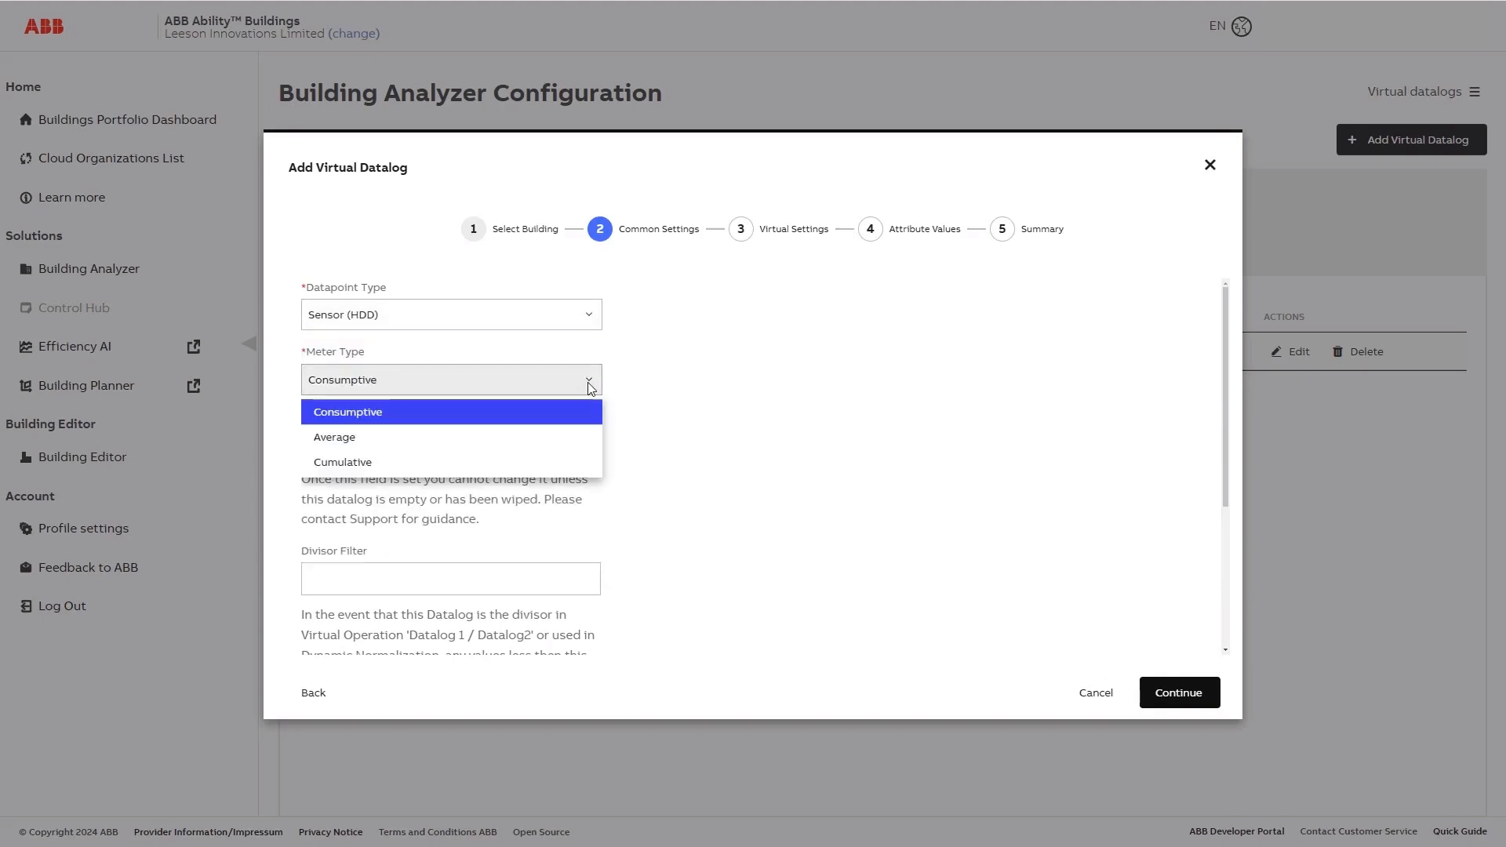
left_click(361, 411)
left_click(1170, 697)
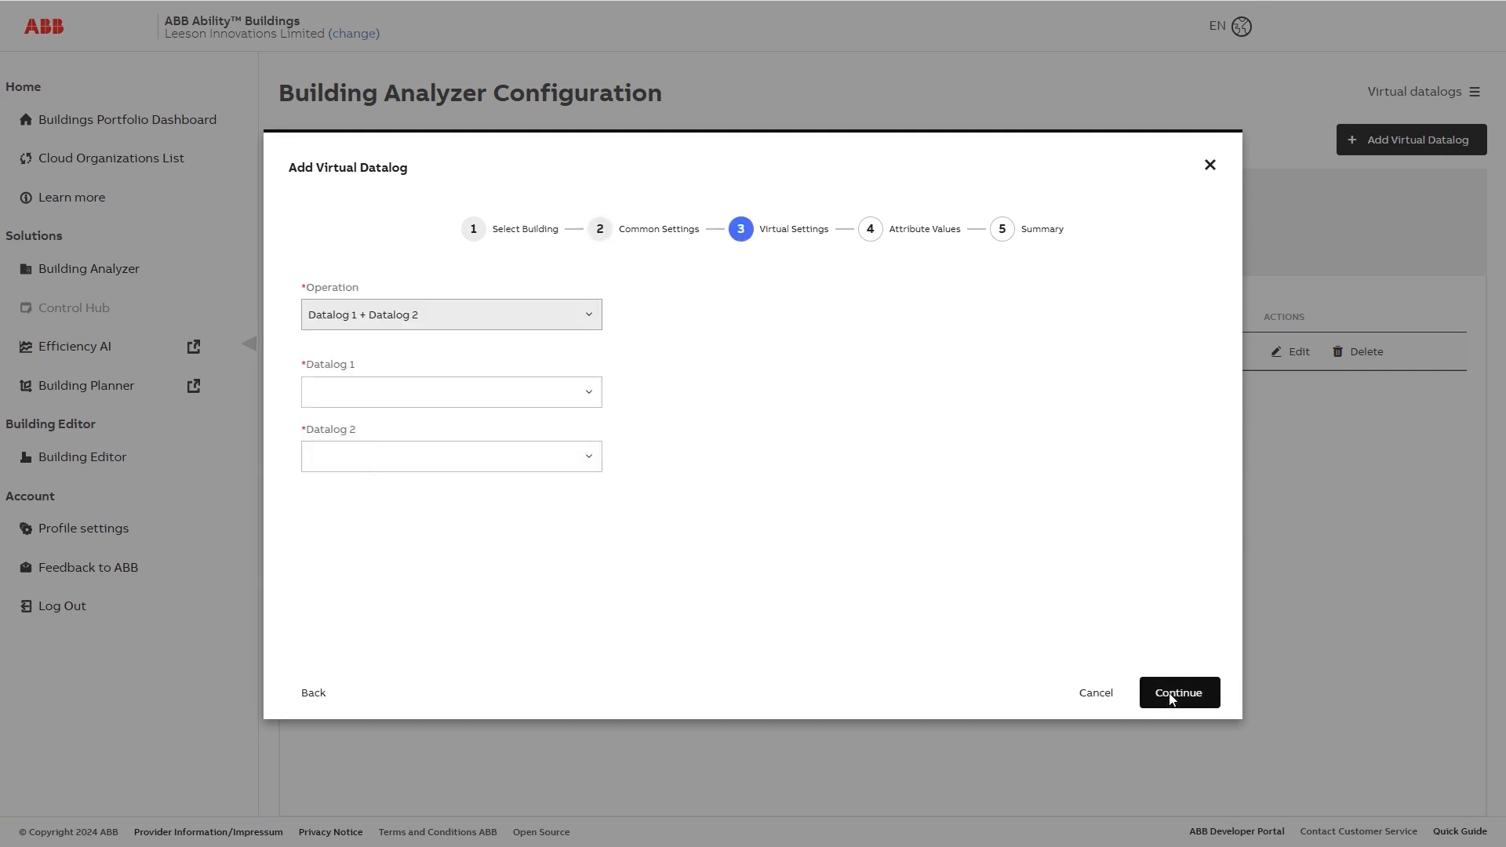
- Set the operation to Degree Heating Days, Datalog 1 to Temperature (°C) 53.4N -6.2E, and the base temperature to 15.5
left_click(587, 315)
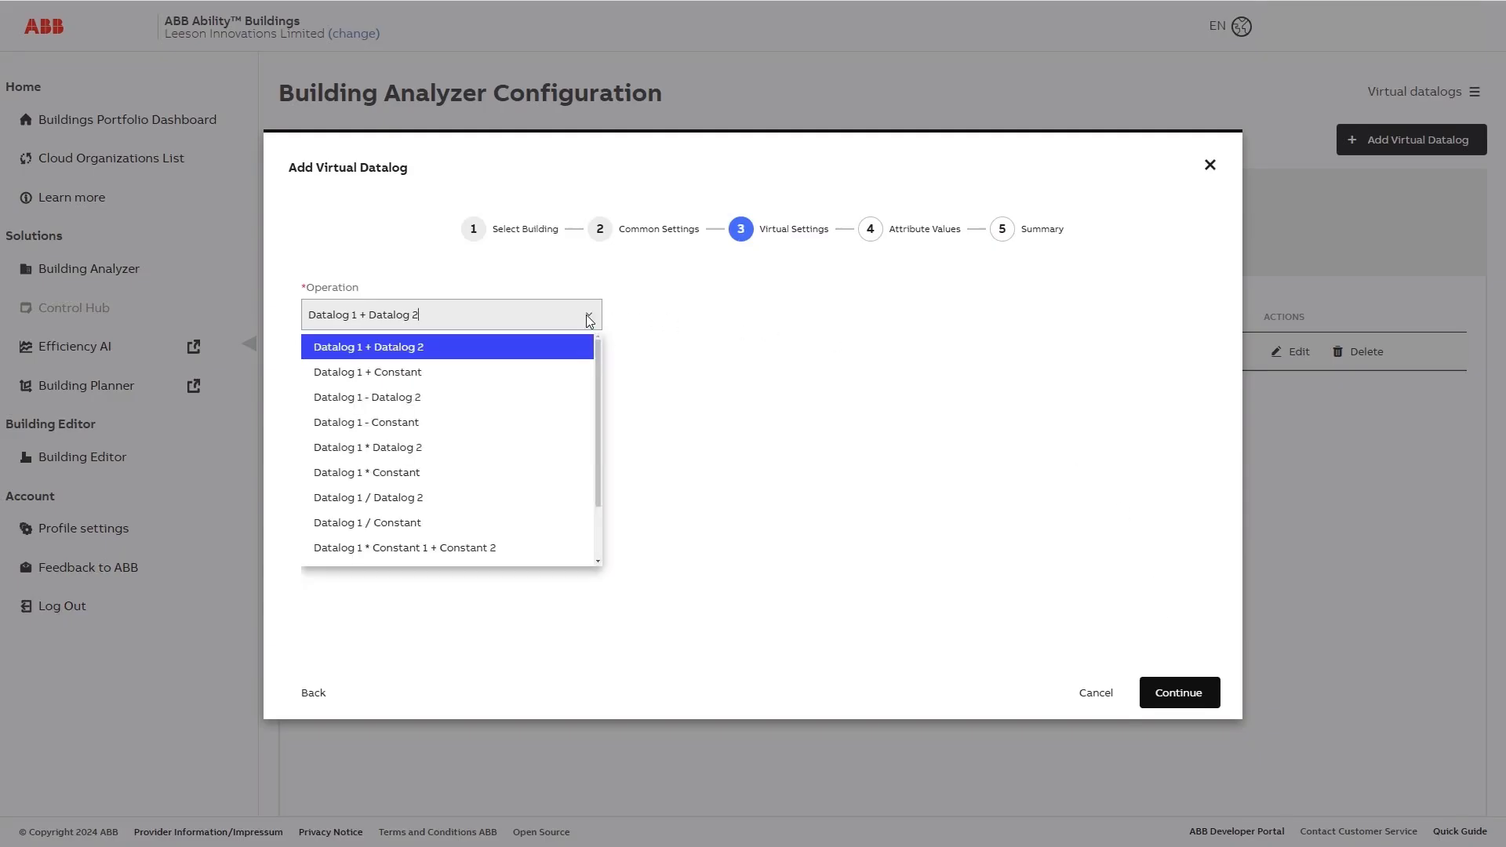
scroll(600, 525, "down", 2)
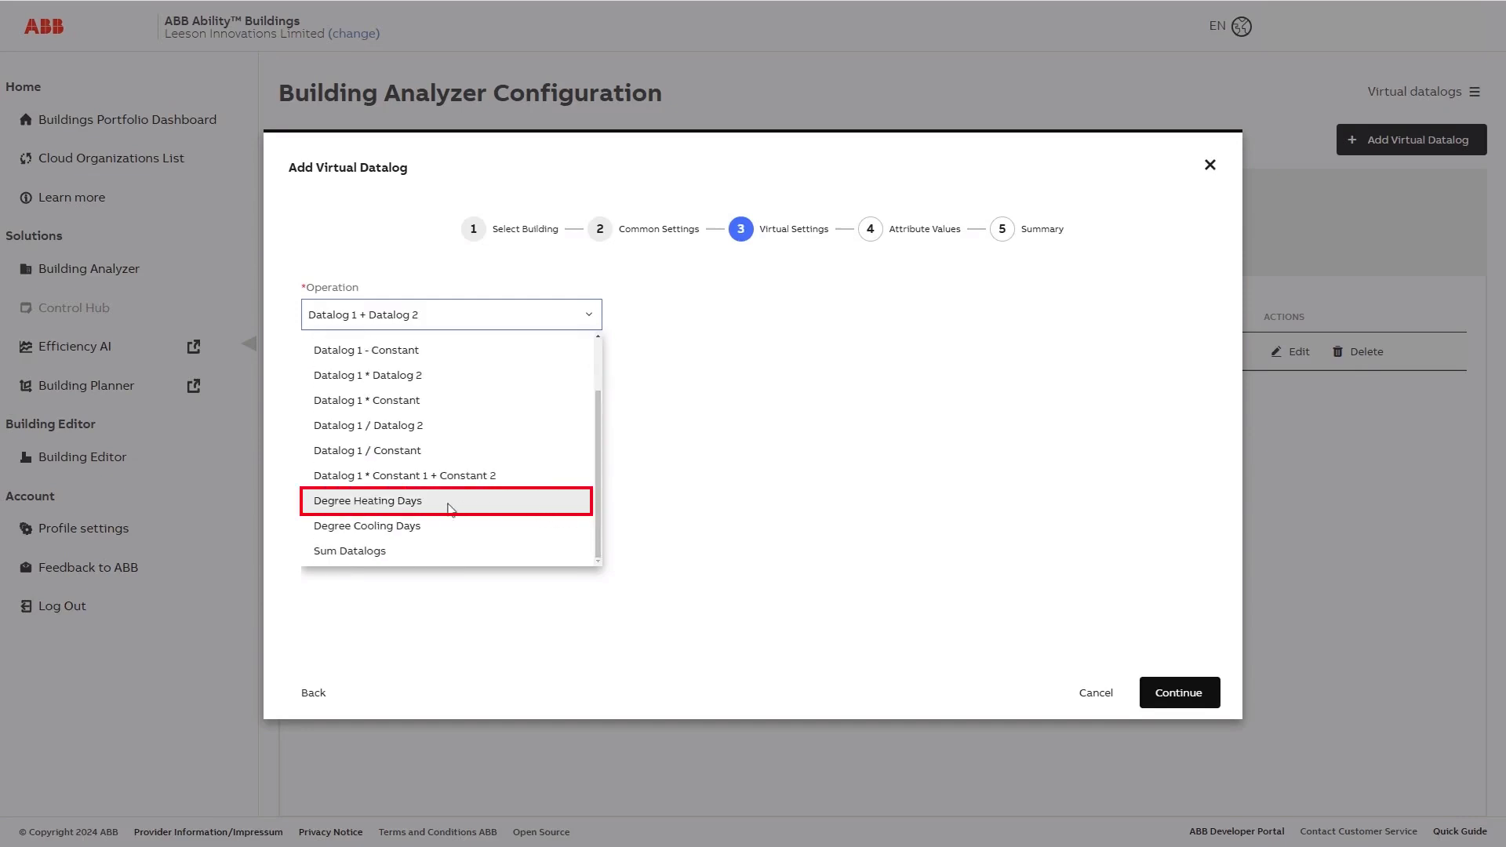
left_click(366, 505)
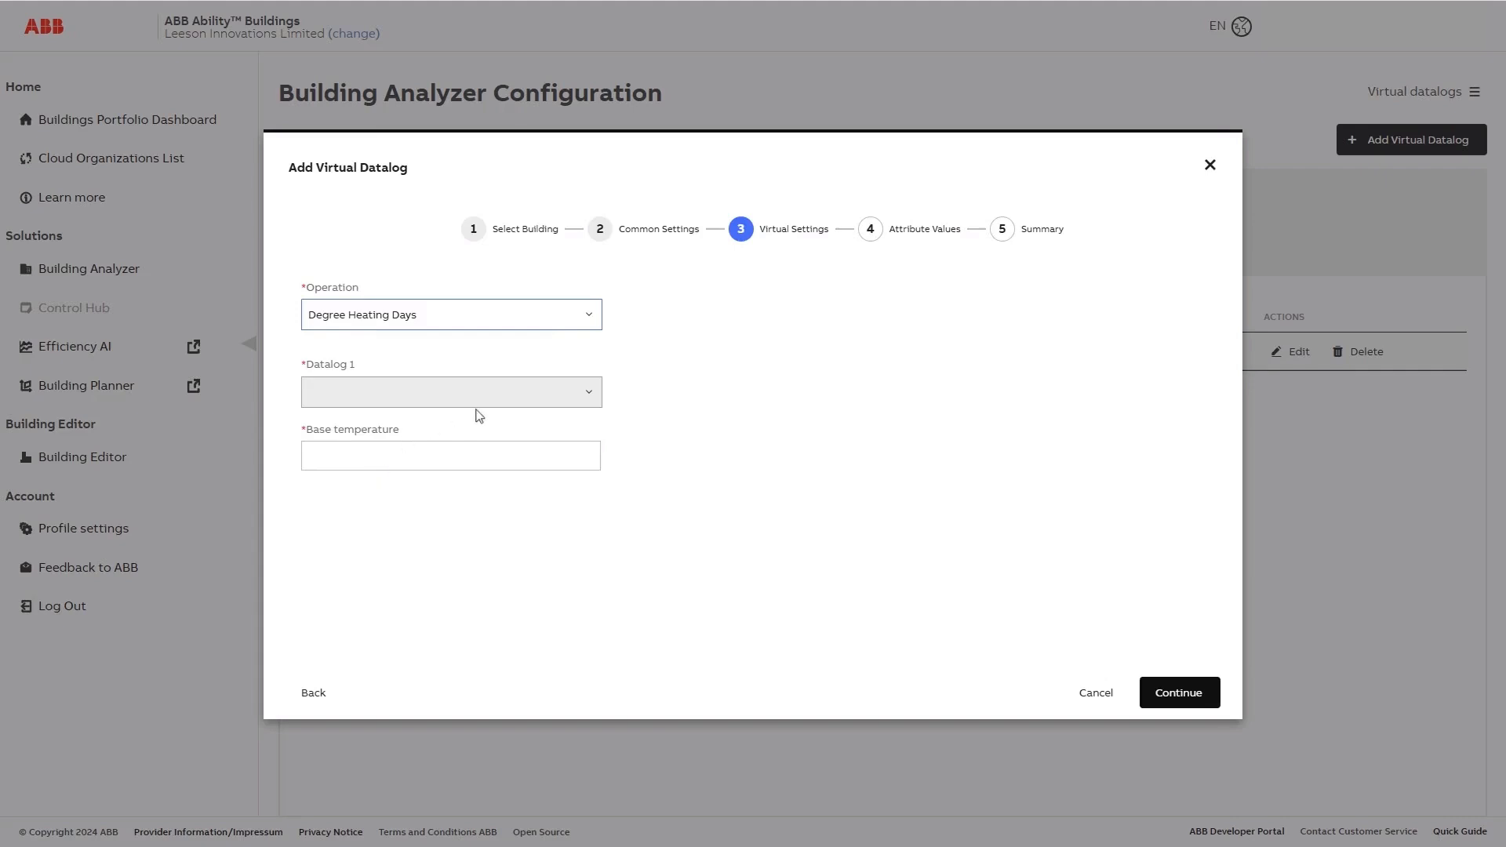
left_click(588, 397)
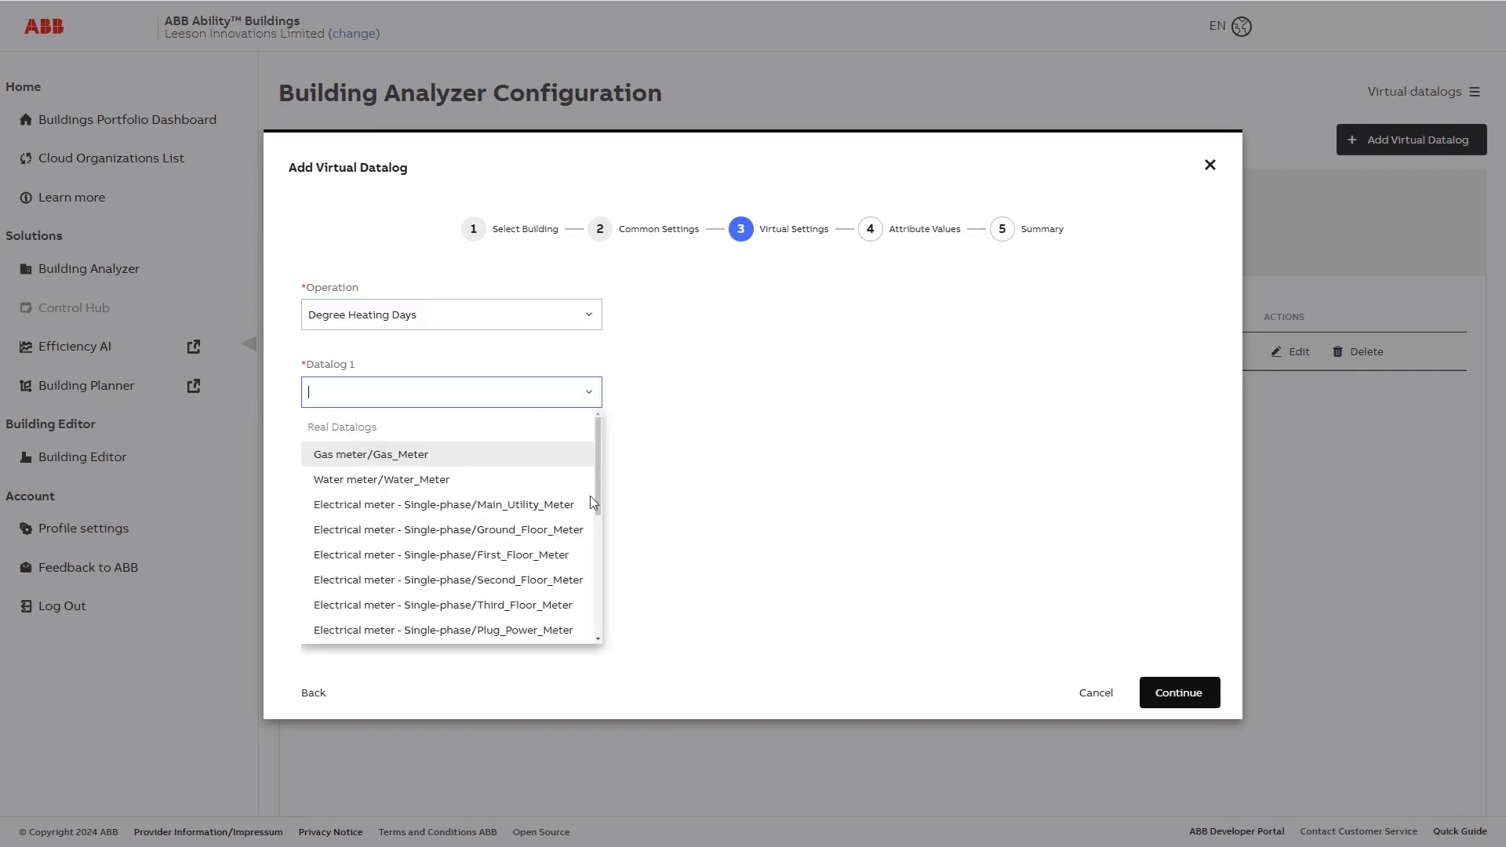
left_click(598, 618)
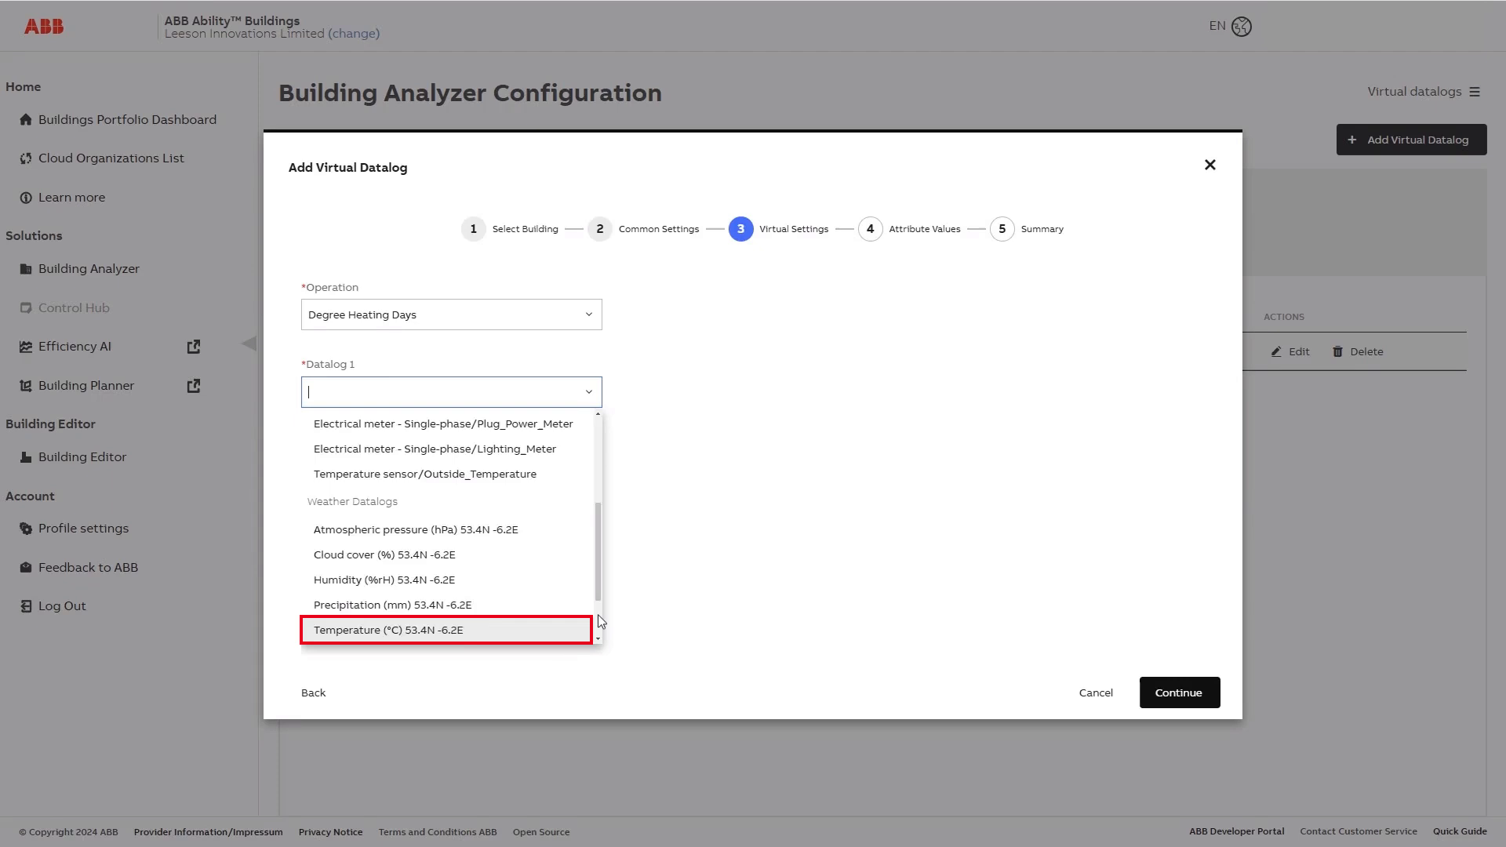
left_click(381, 631)
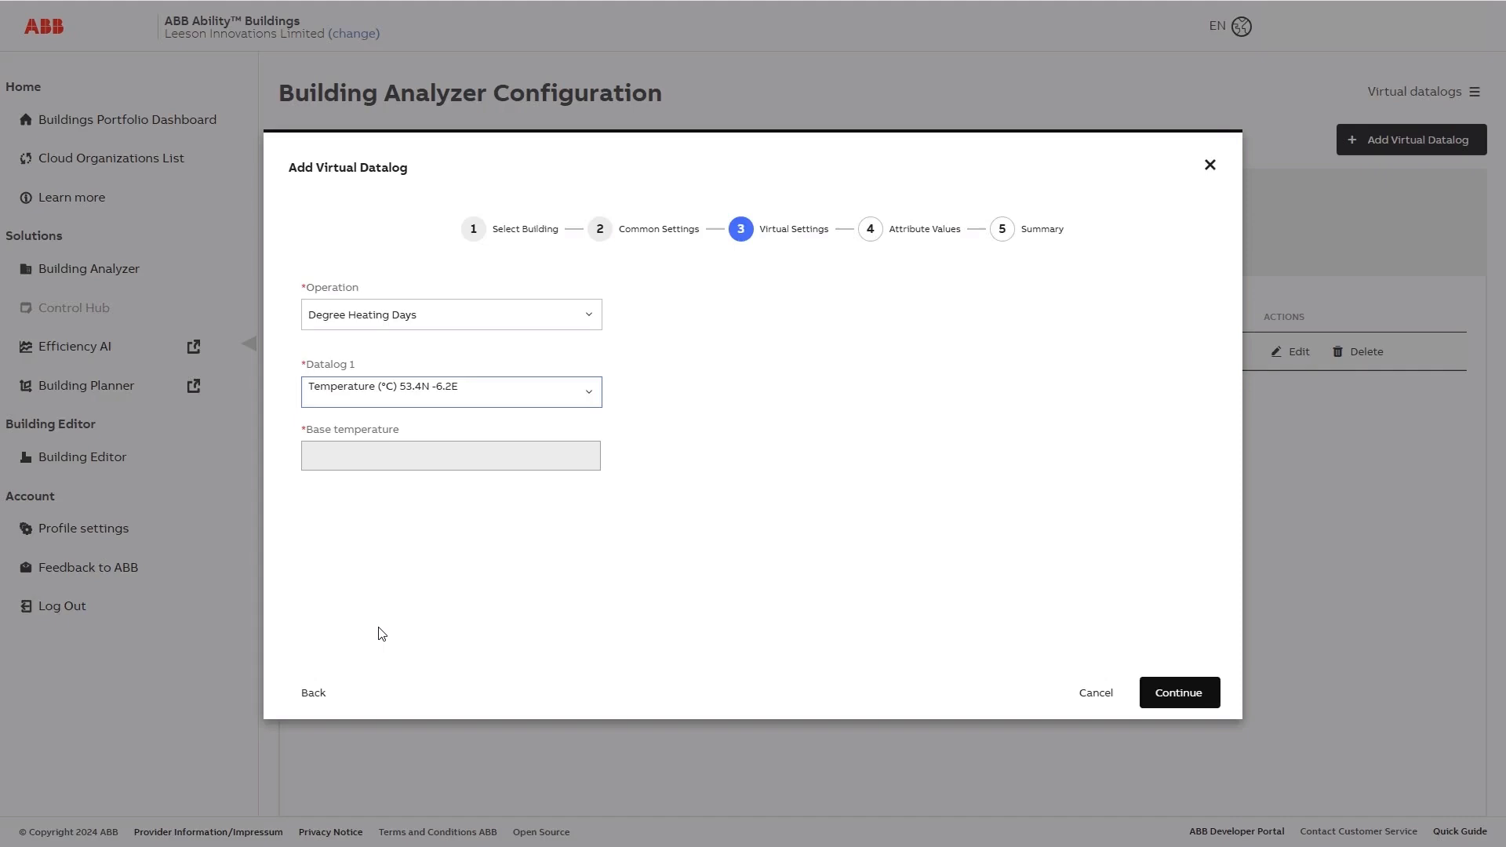
left_click(320, 458)
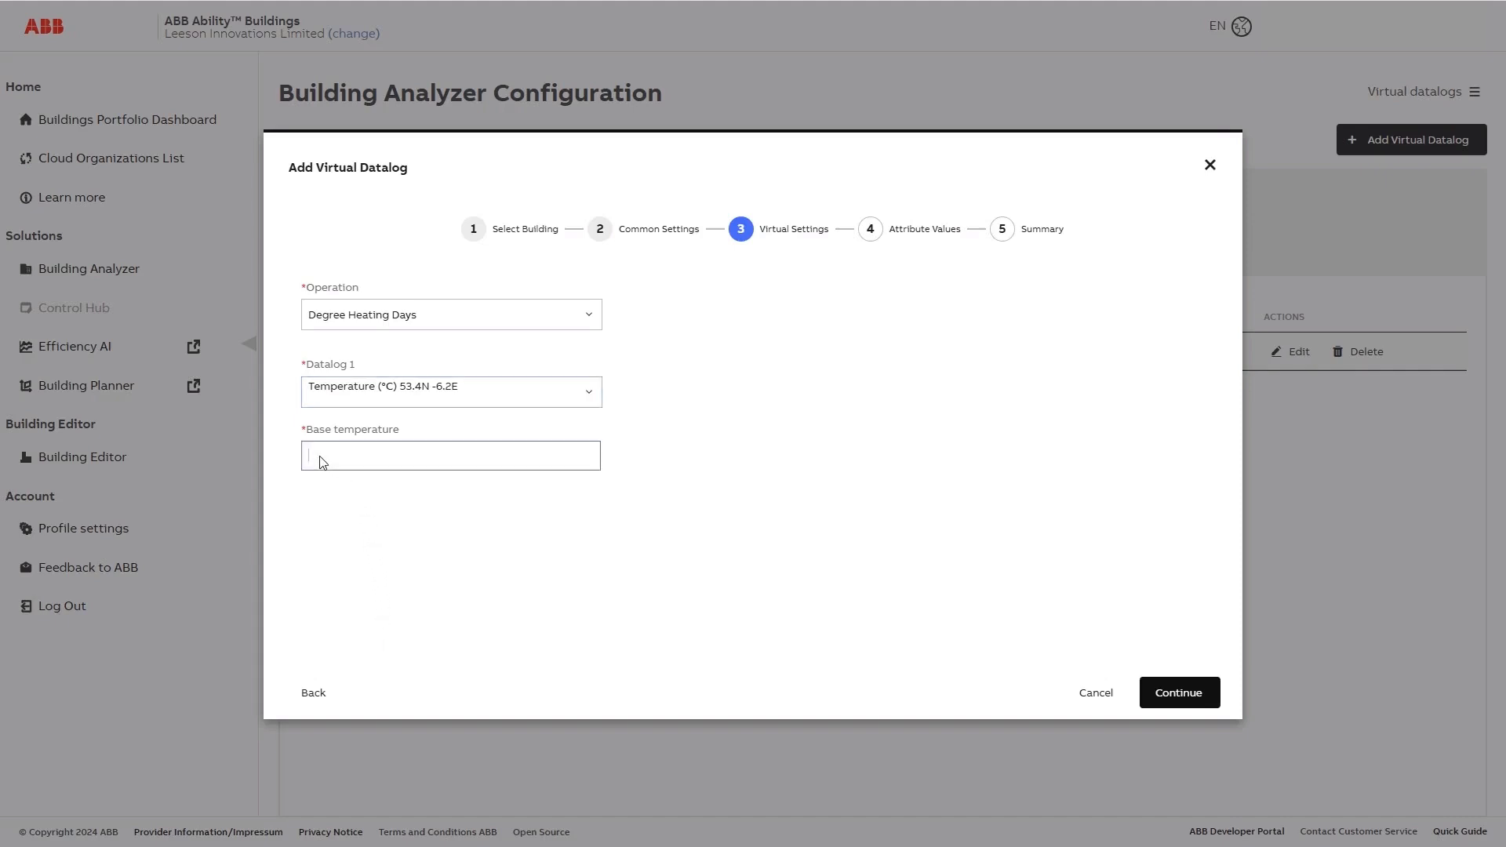
type("15.5")
- Skip the attribute values and save the Heating Degree Days virtual datalog
left_click(1182, 702)
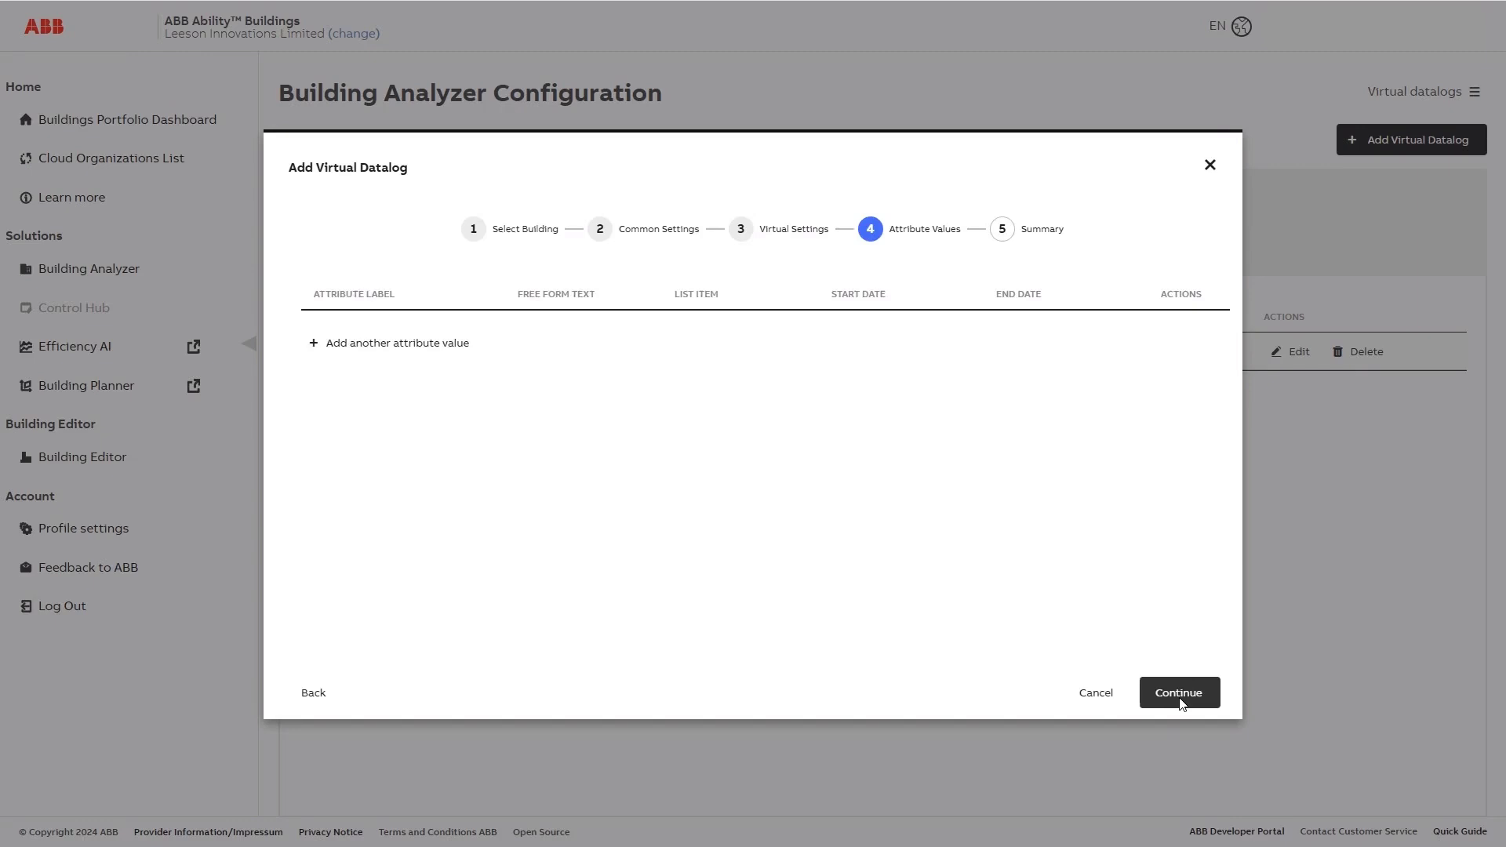
left_click(1181, 699)
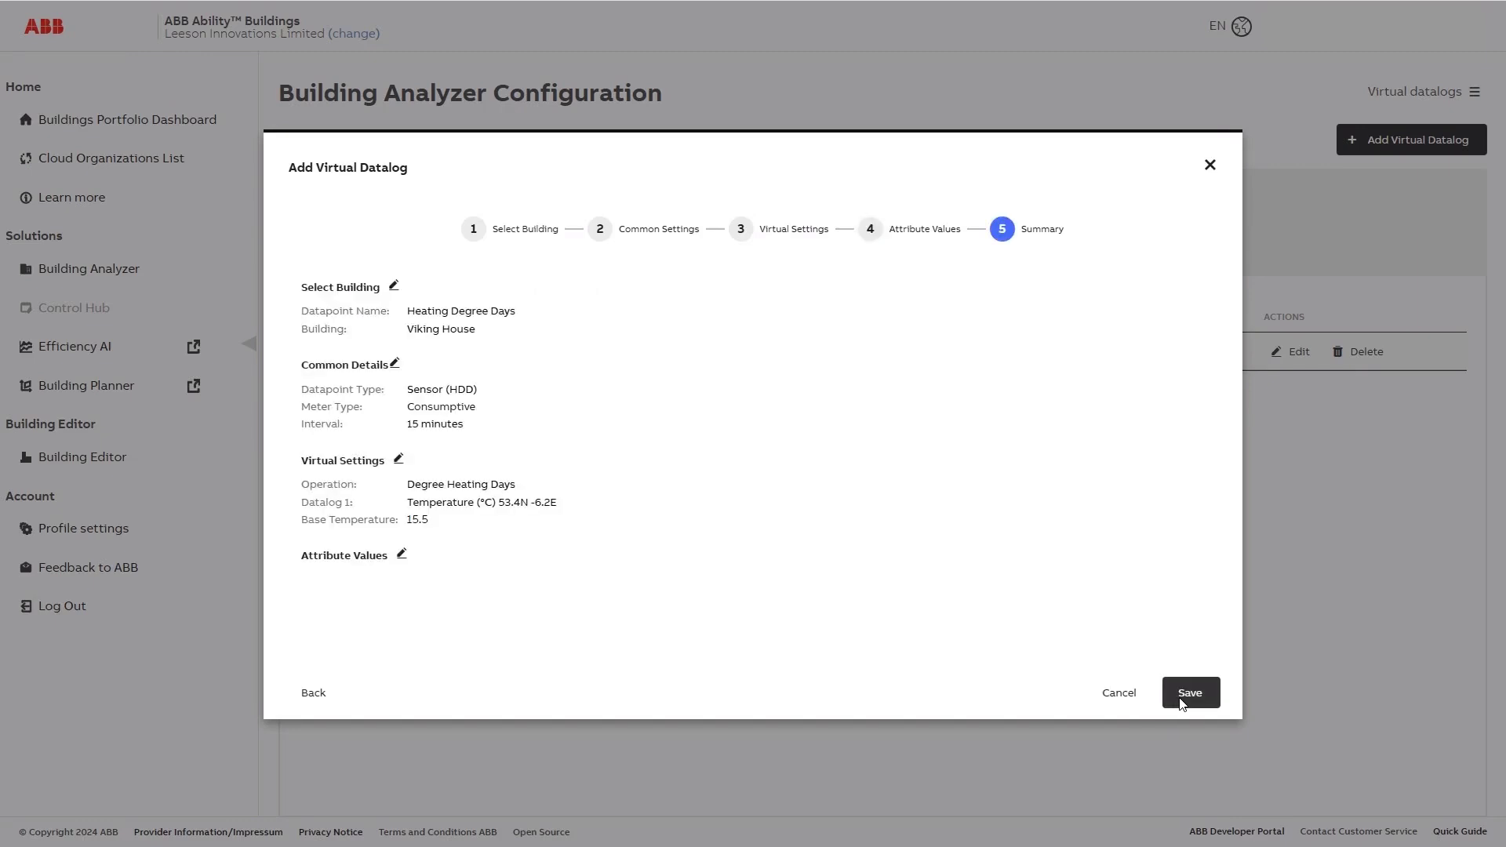
left_click(1181, 700)
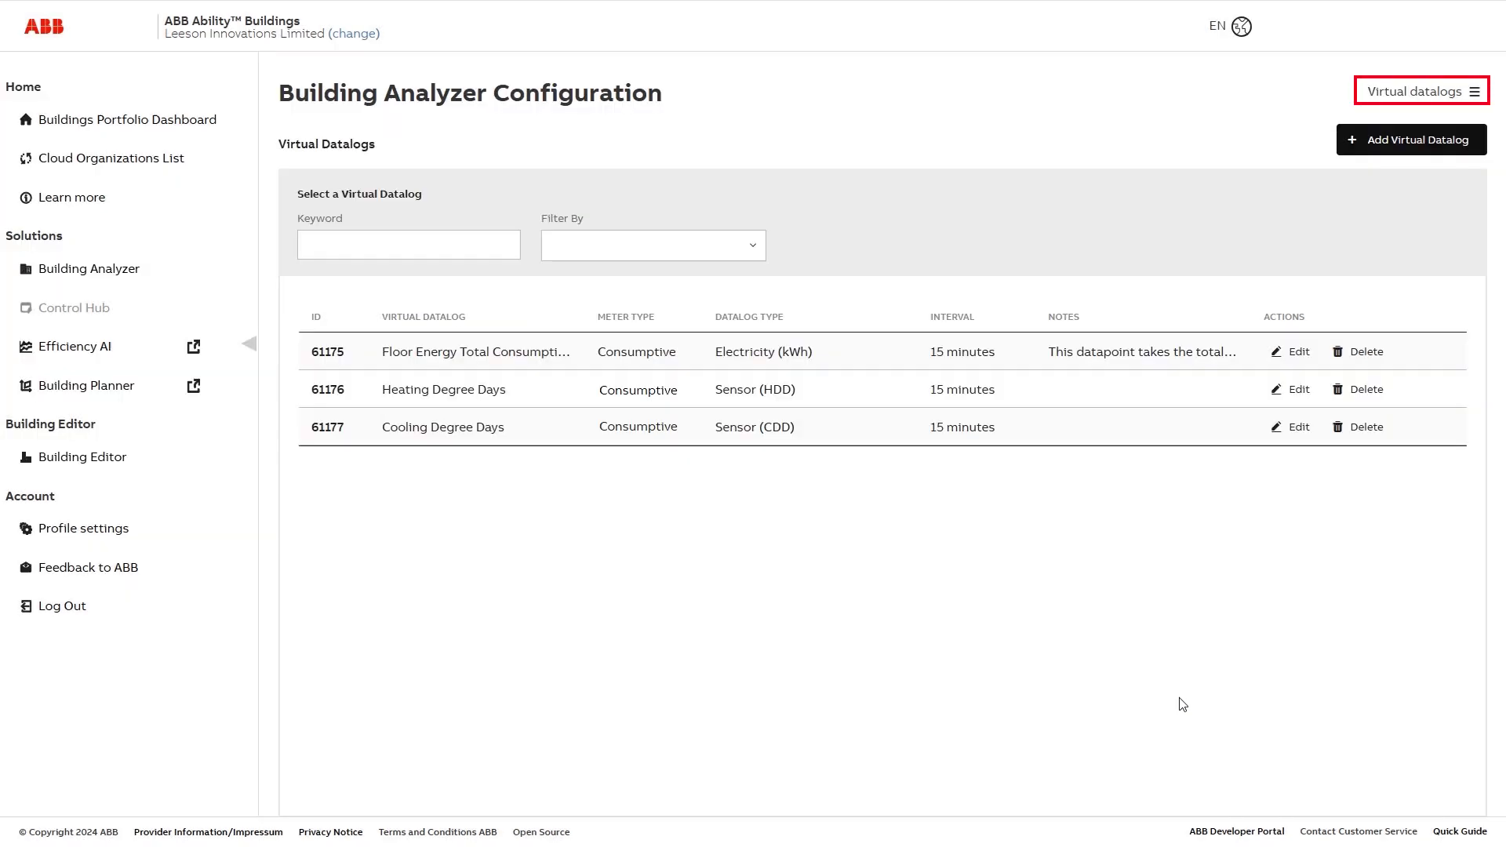
- In the energy configuration, add the Floor Energy Total Consumption virtual datapoint to the Energy Management Tree under Main Utility Meter
left_click(1476, 97)
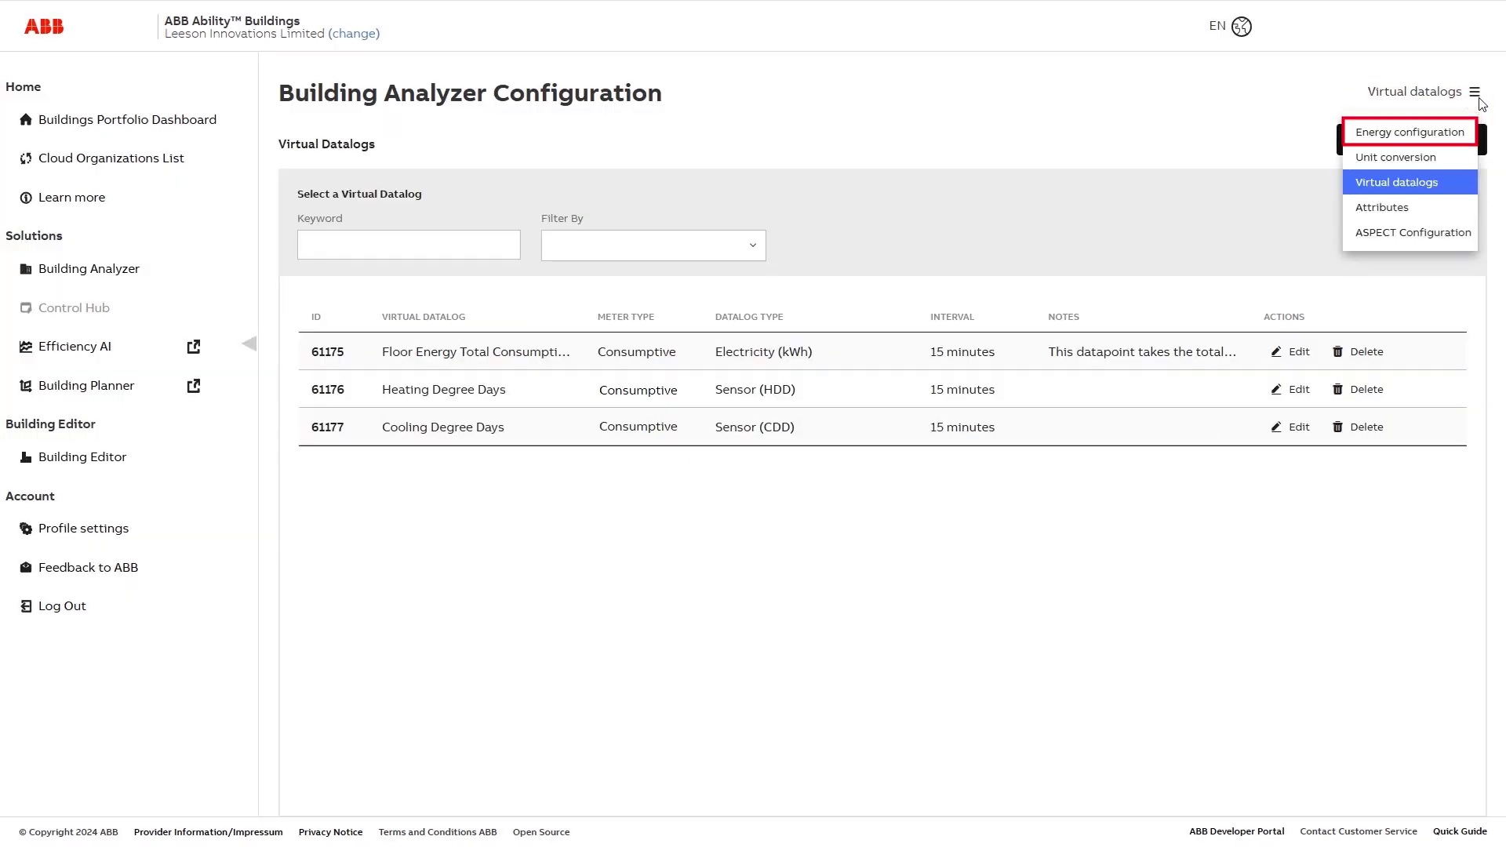
left_click(1393, 132)
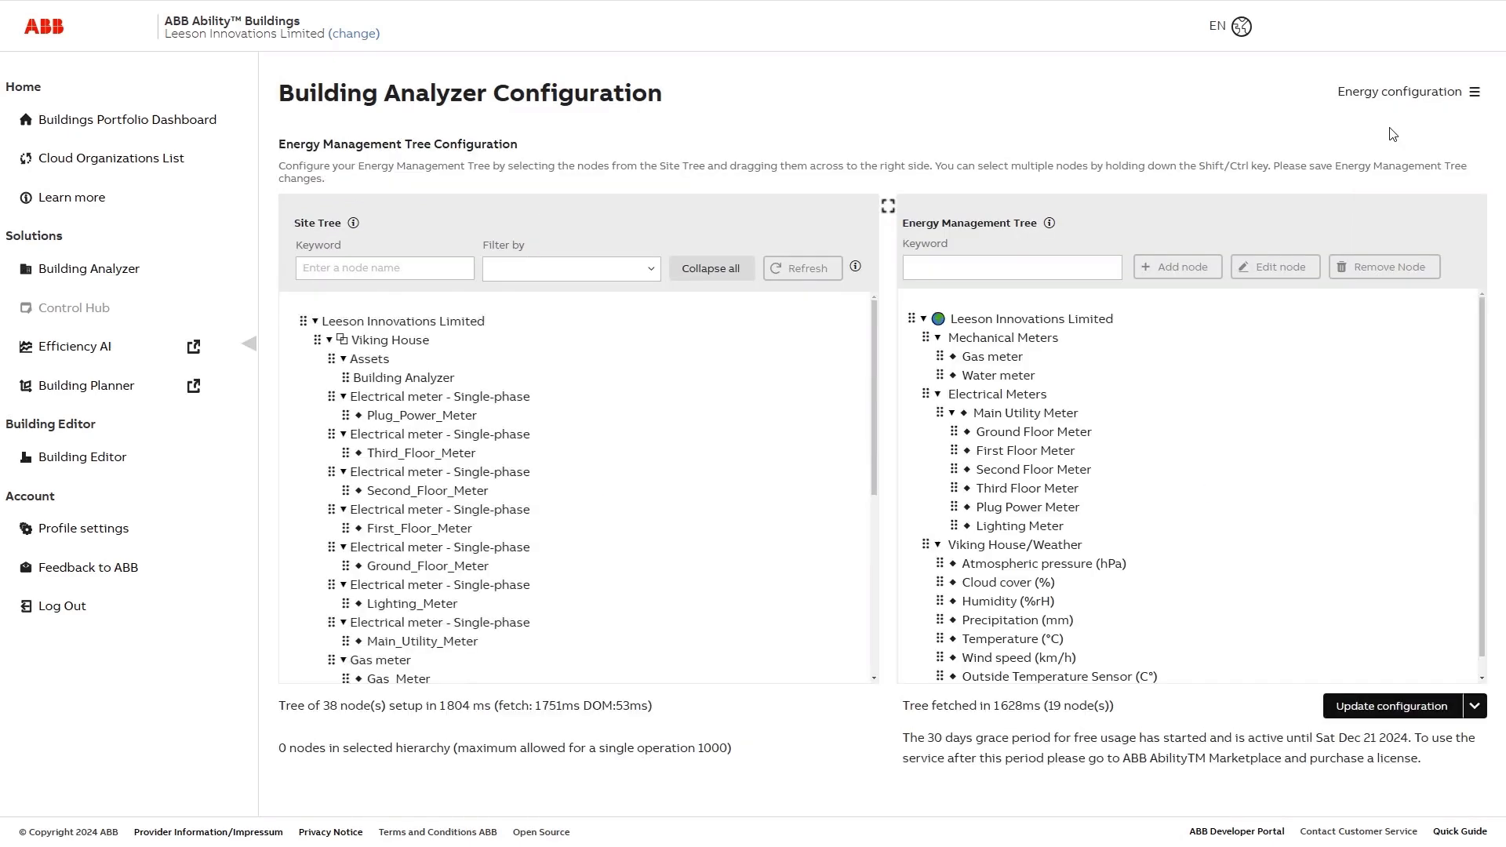
scroll(877, 672, "down", 5)
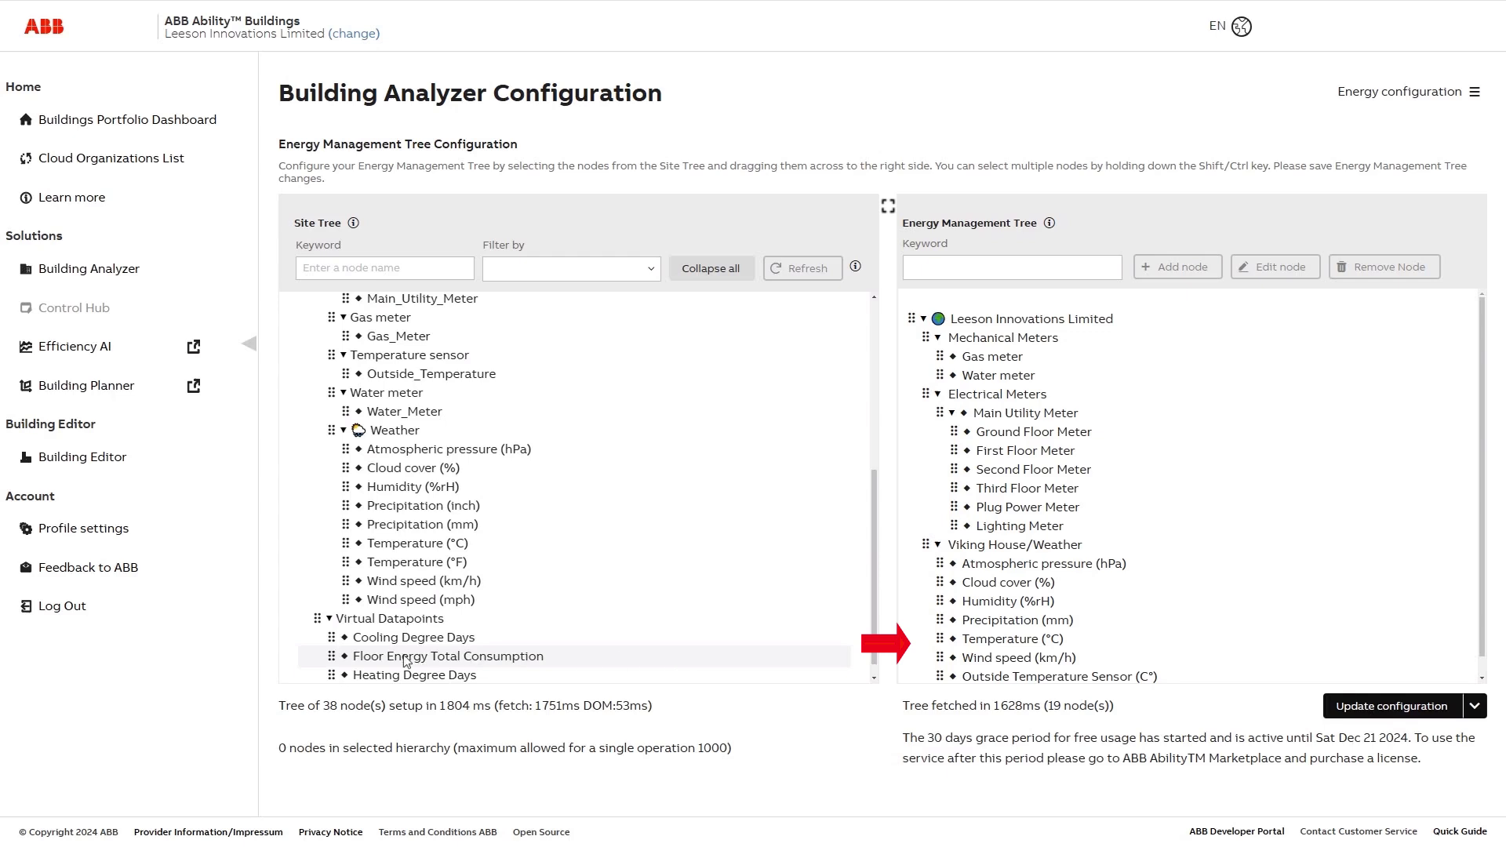
left_click_drag(384, 661, 1018, 424)
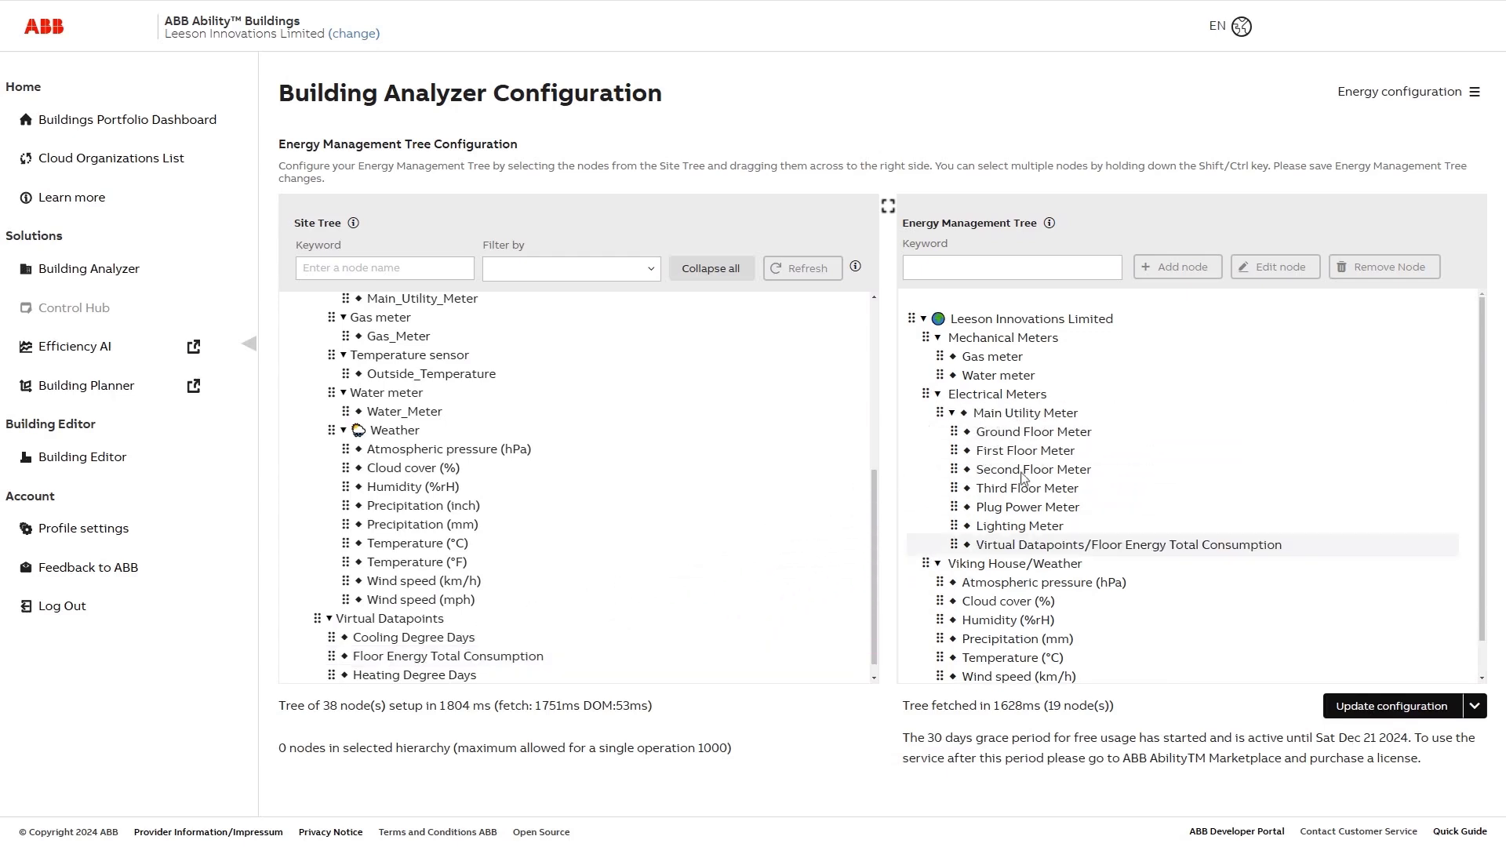
- Rename the added virtual datapoint node under Main Utility Meter to Floor Energy Total Consumption and save it
left_click(1127, 547)
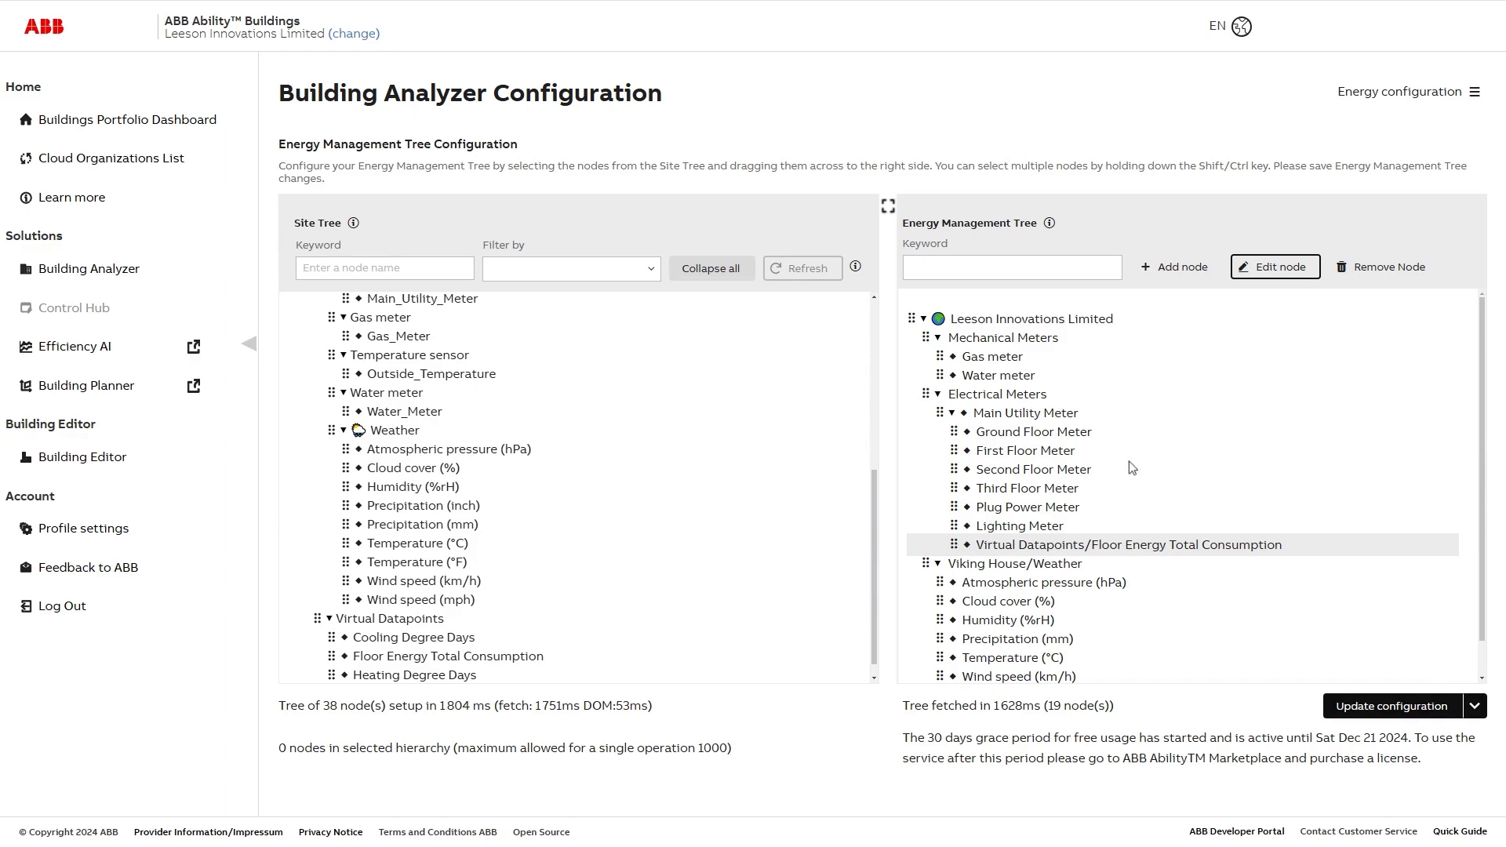
left_click(1266, 270)
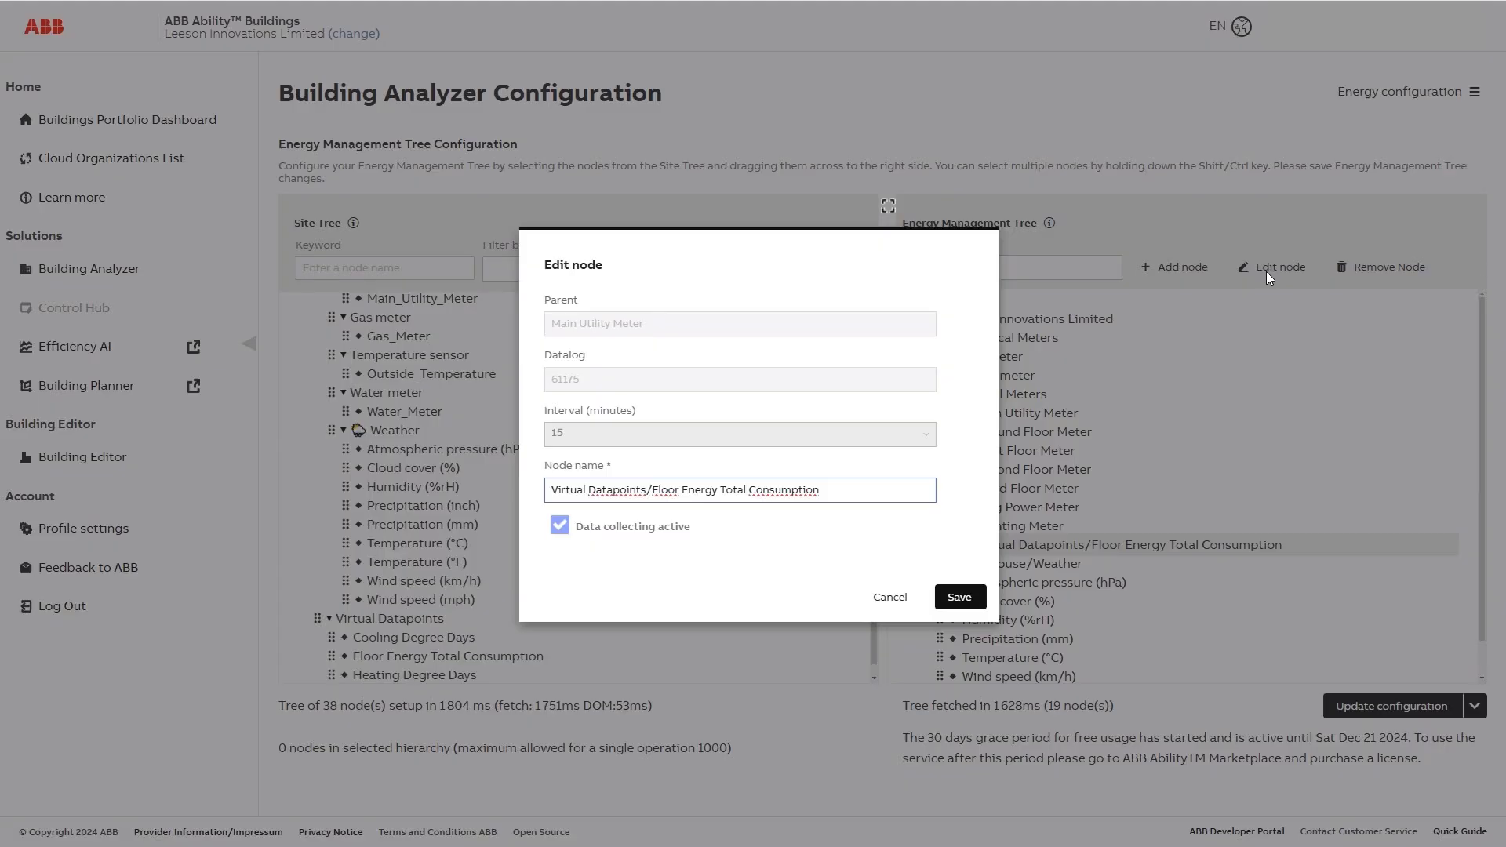
left_click_drag(651, 491, 515, 481)
key("BackSpace")
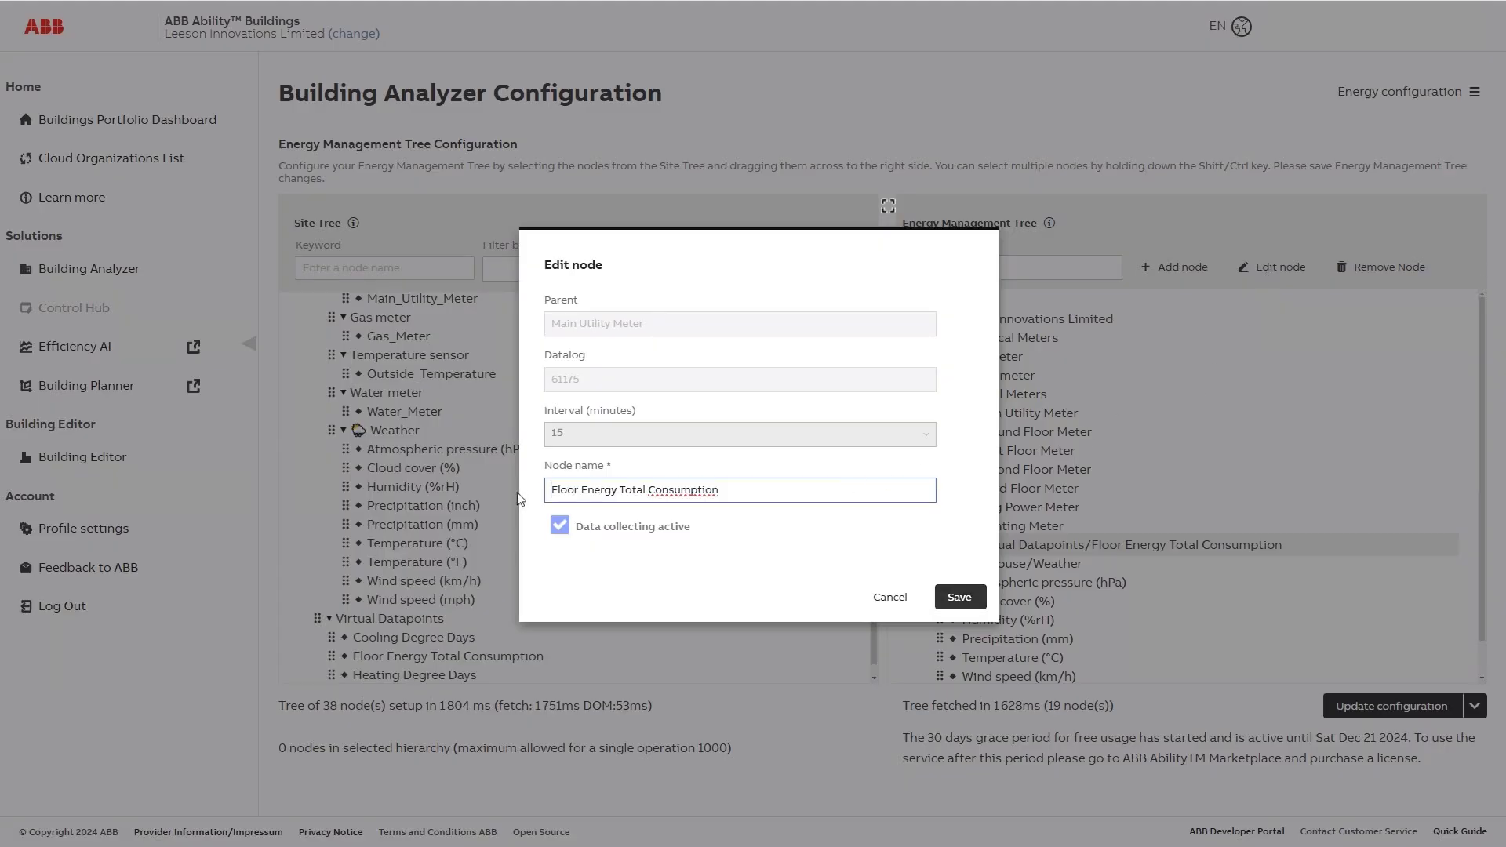
left_click(969, 605)
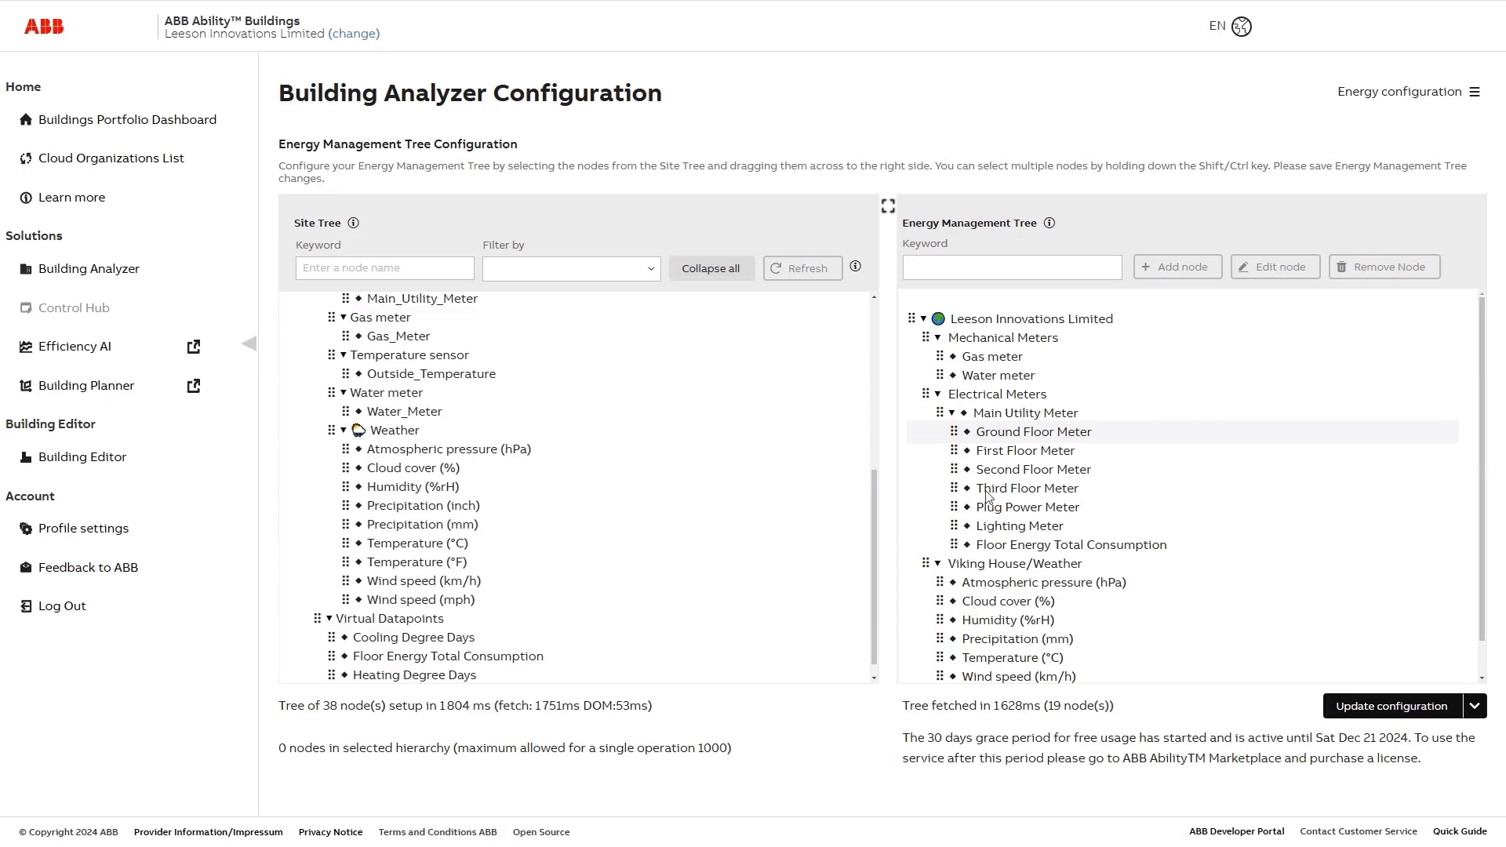
- Nest the Ground, First, Second and Third Floor Meter nodes under Floor Energy Total Consumption in the Energy Management Tree
left_click_drag(1047, 438, 1084, 549)
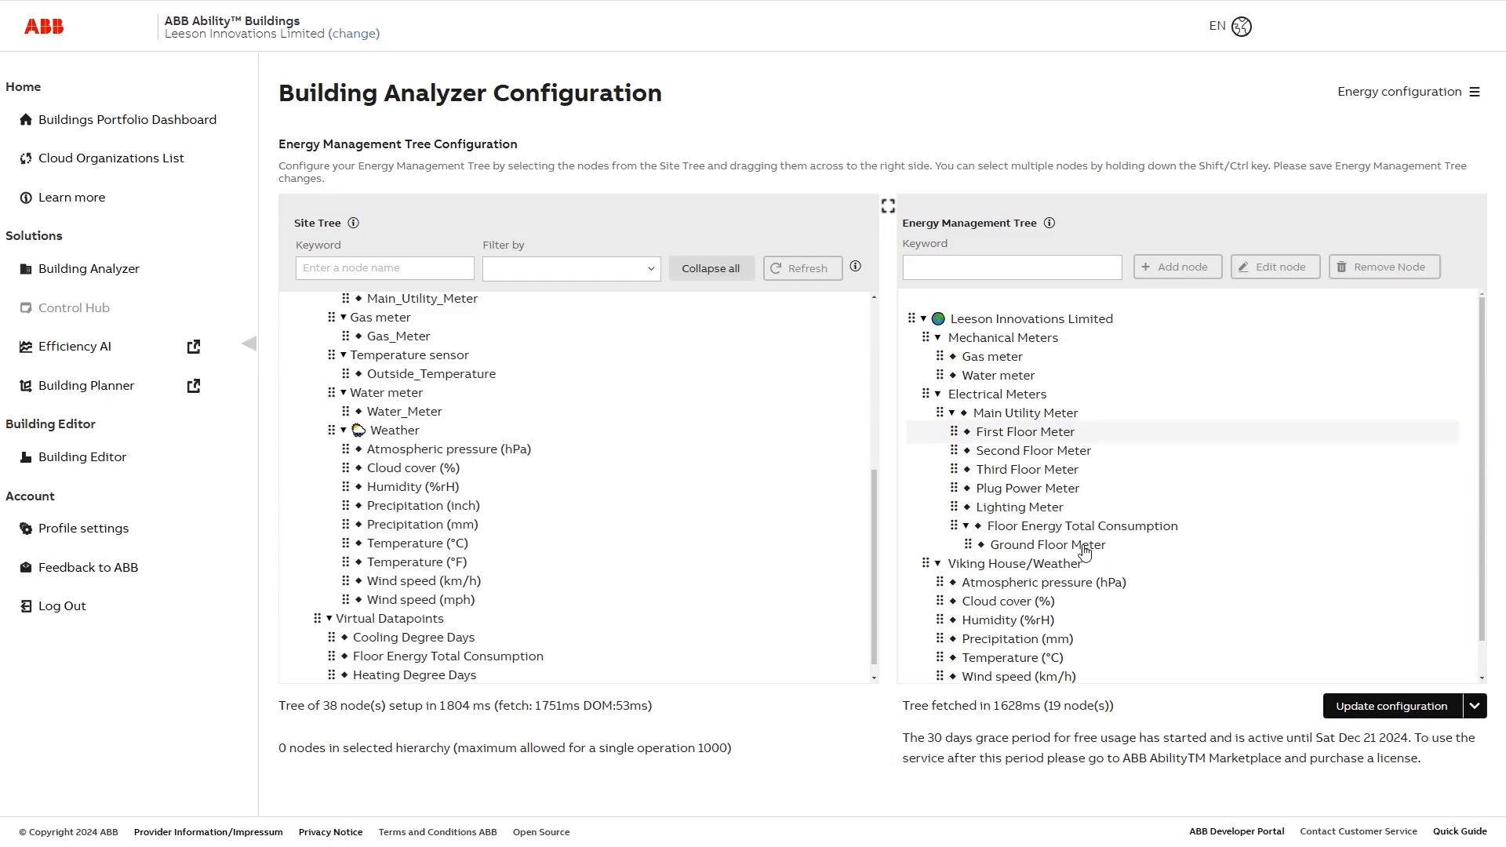
left_click_drag(1049, 436, 1093, 526)
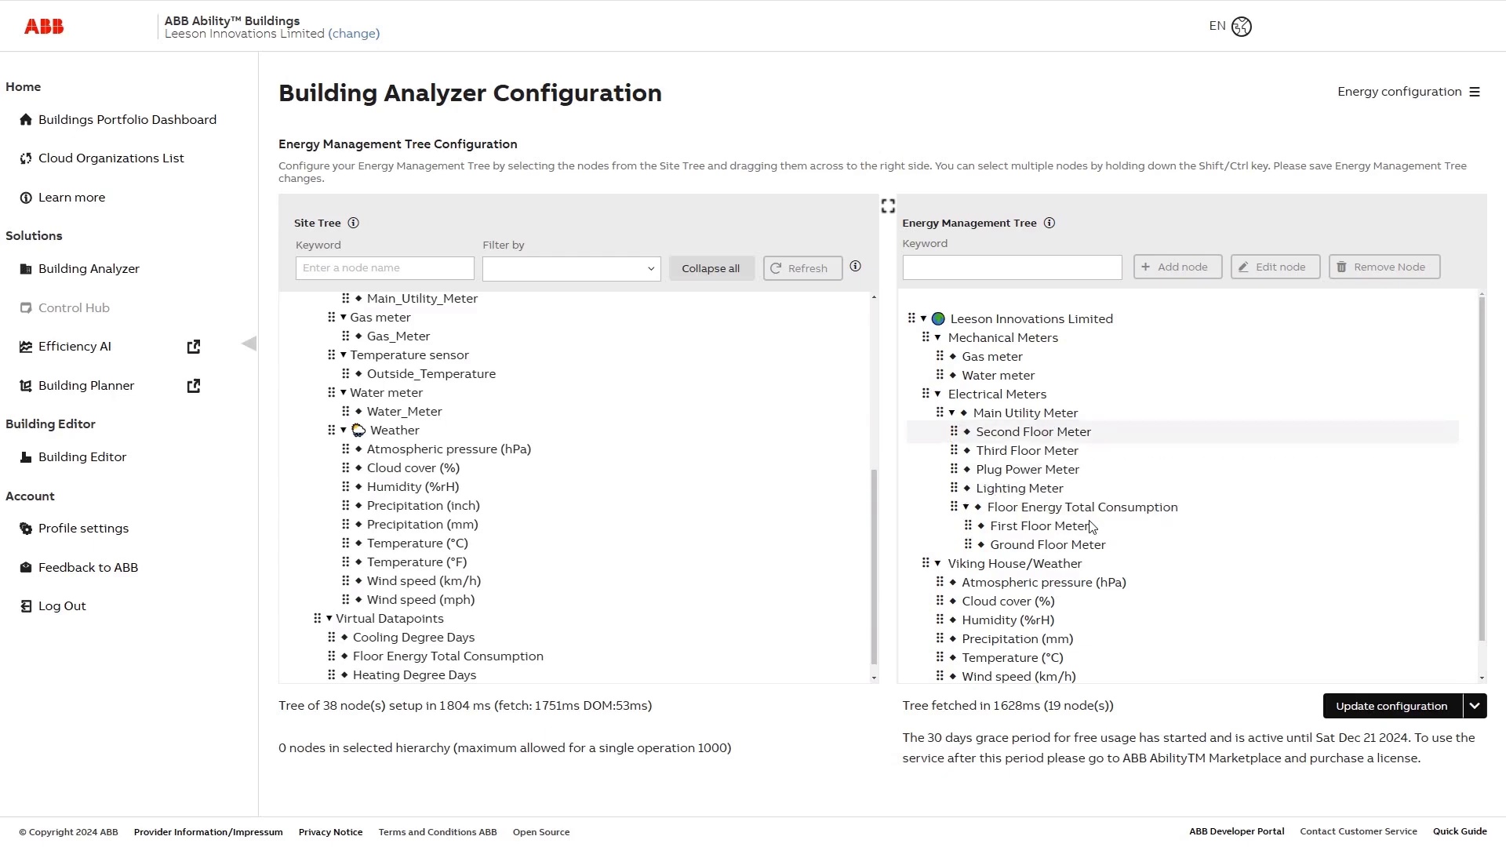
left_click_drag(1064, 440, 1076, 509)
left_click_drag(1053, 436, 1081, 496)
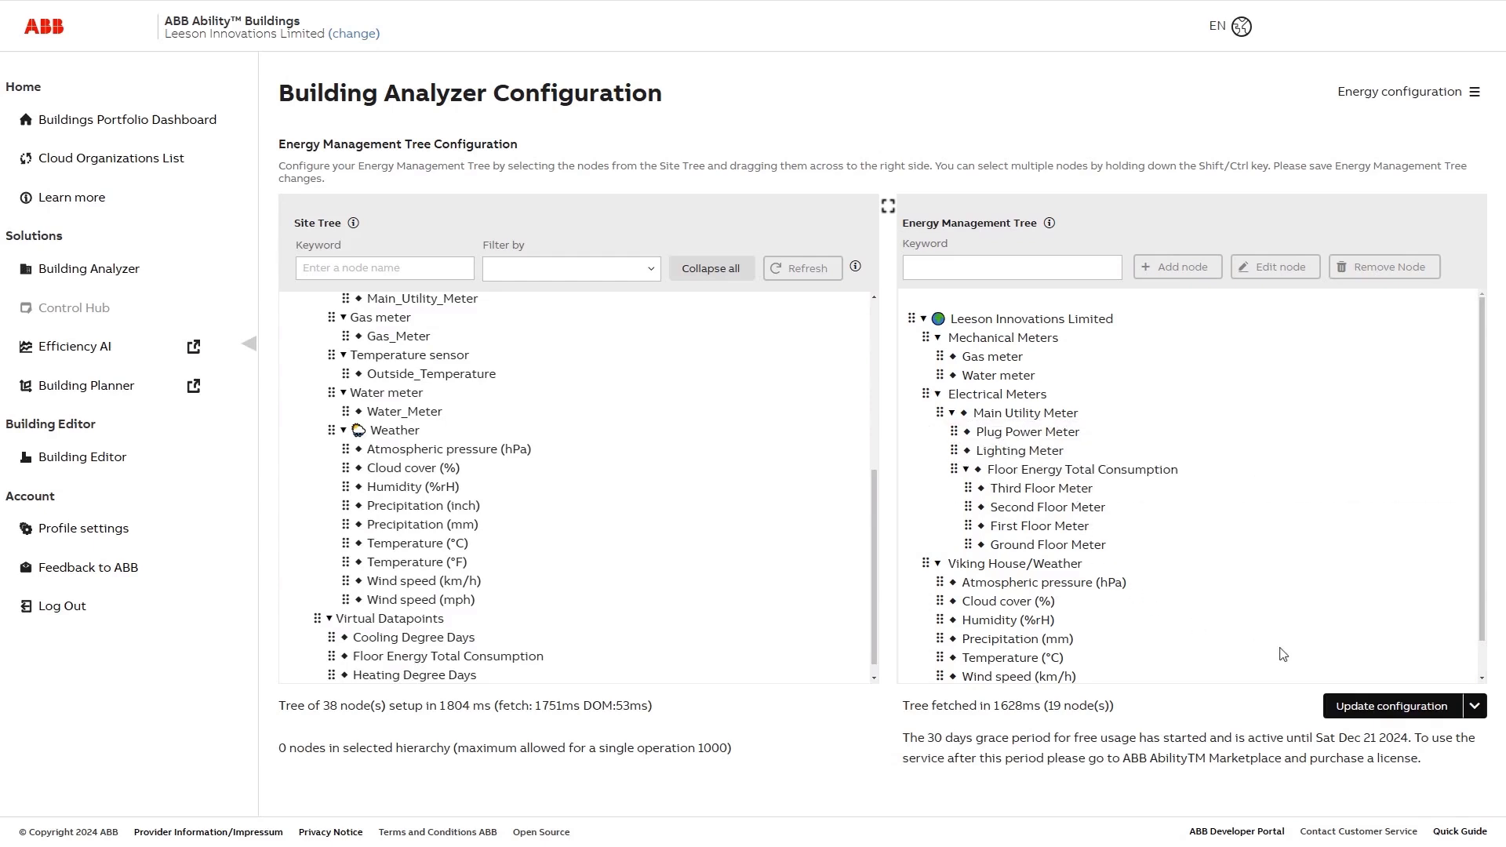
- Add the Heating Degree Days and Cooling Degree Days virtual datapoints under Viking House/Weather in the Energy Management Tree
left_click(1481, 673)
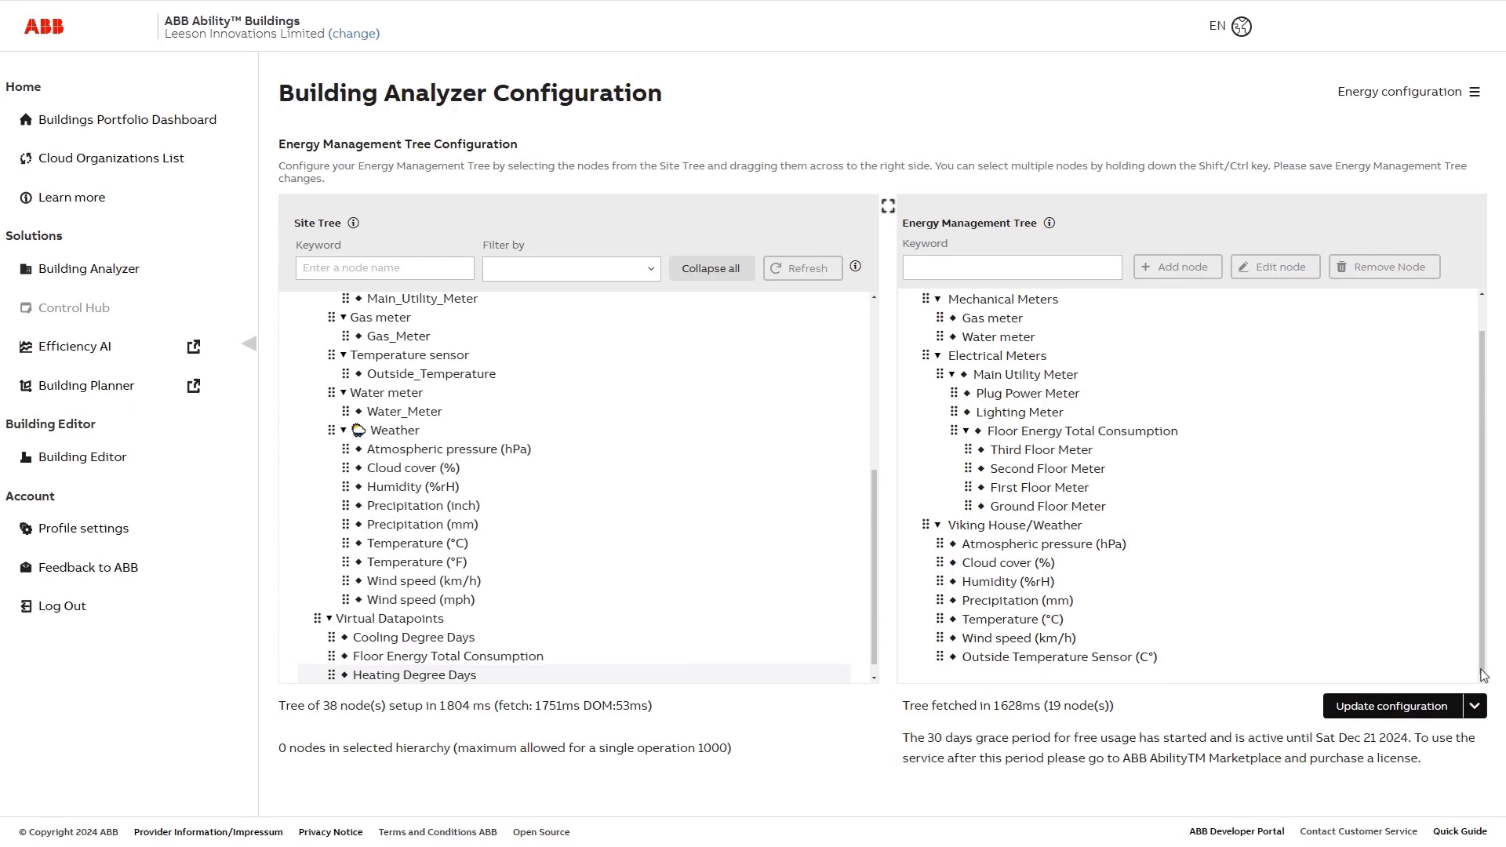
left_click_drag(406, 679, 992, 534)
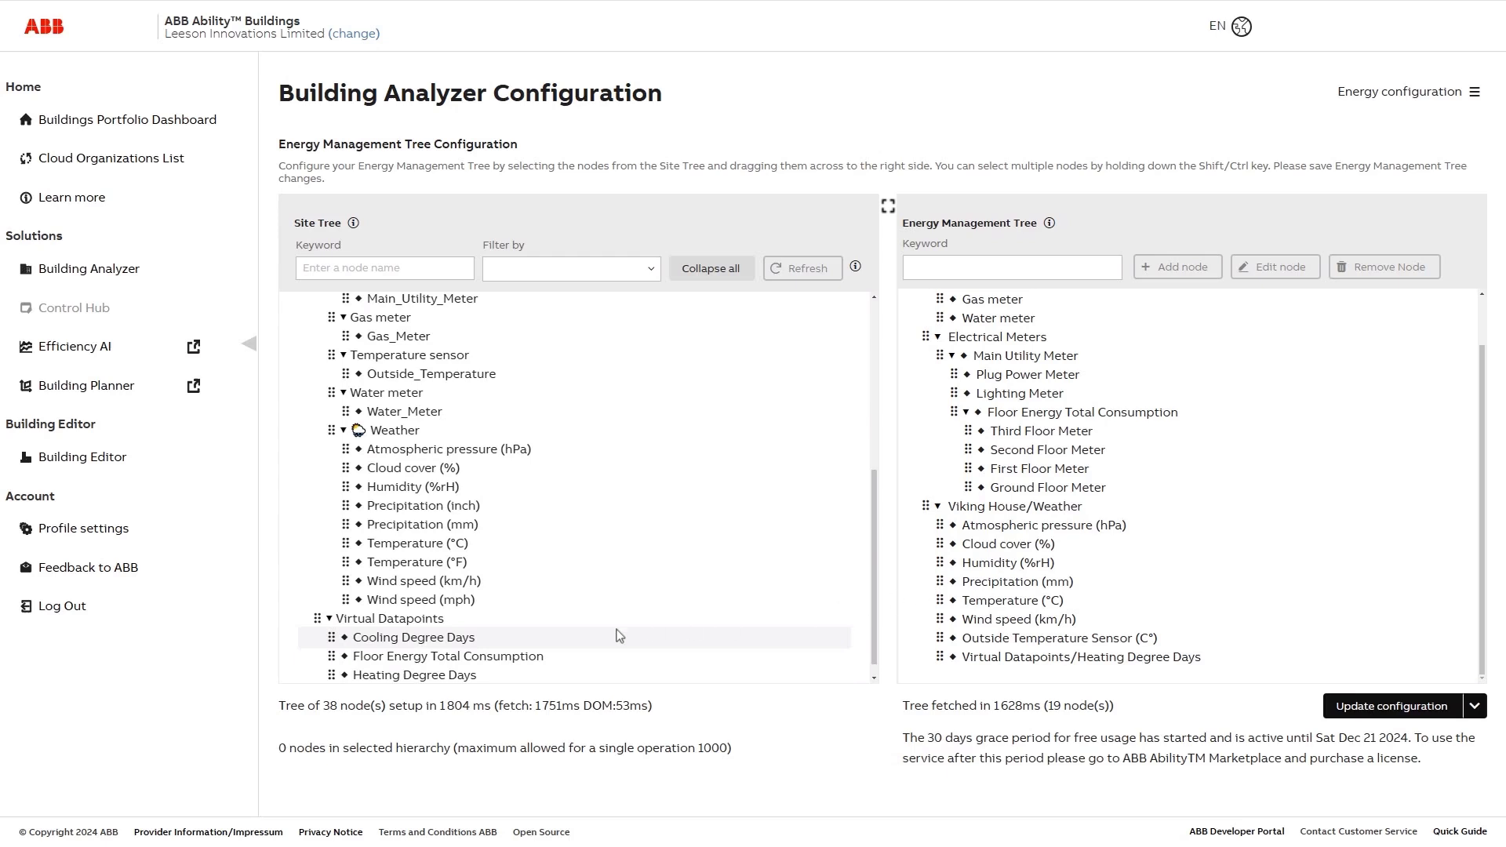
left_click_drag(422, 642, 961, 507)
- Rename the Virtual Datapoints/Heating Degree Days node to Heating Degree Days and save it
left_click(1096, 642)
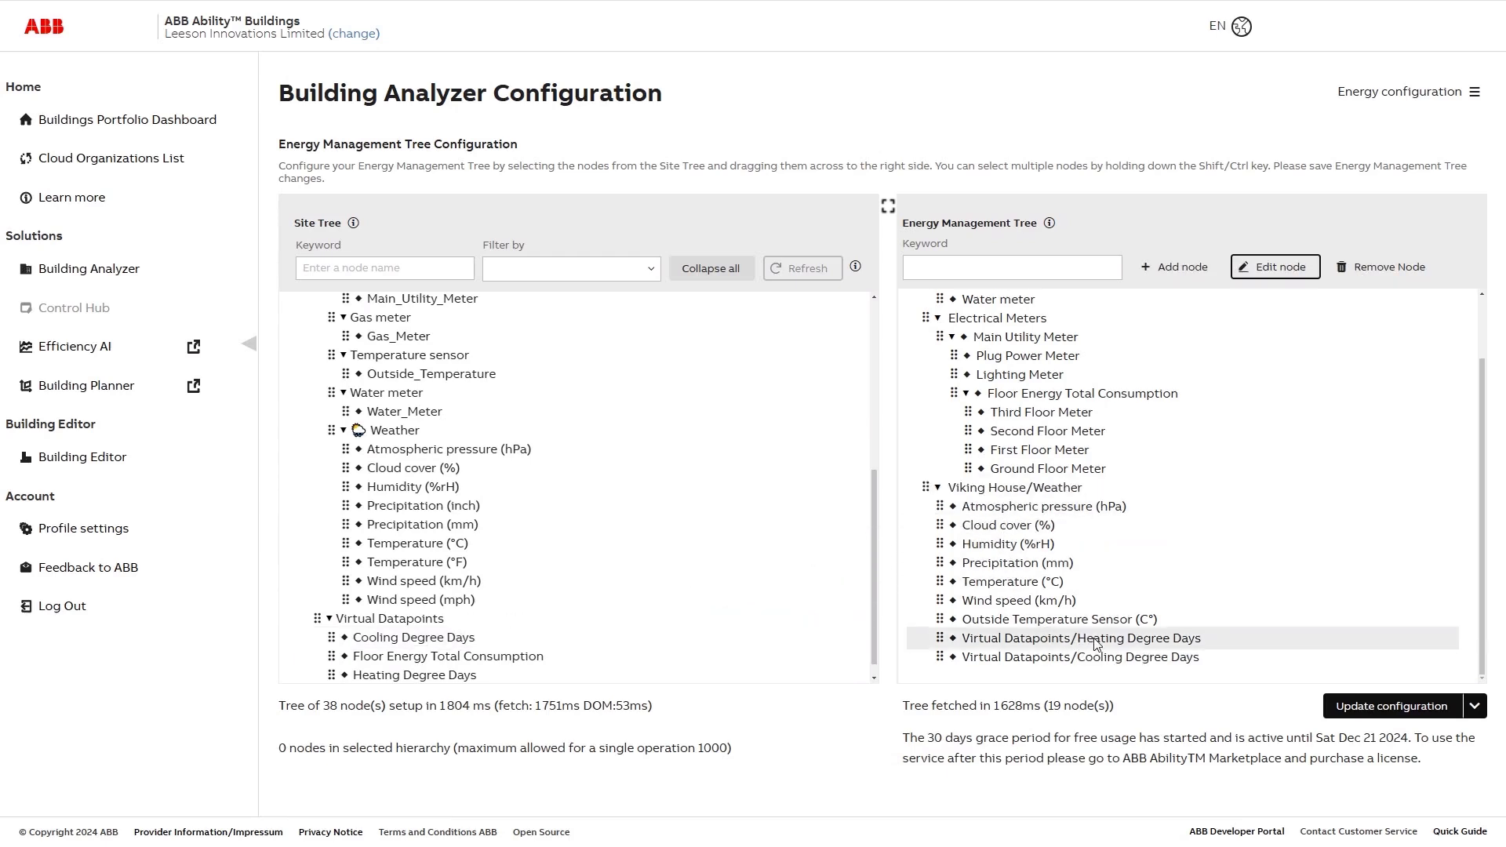
left_click(1277, 268)
left_click_drag(652, 492, 424, 507)
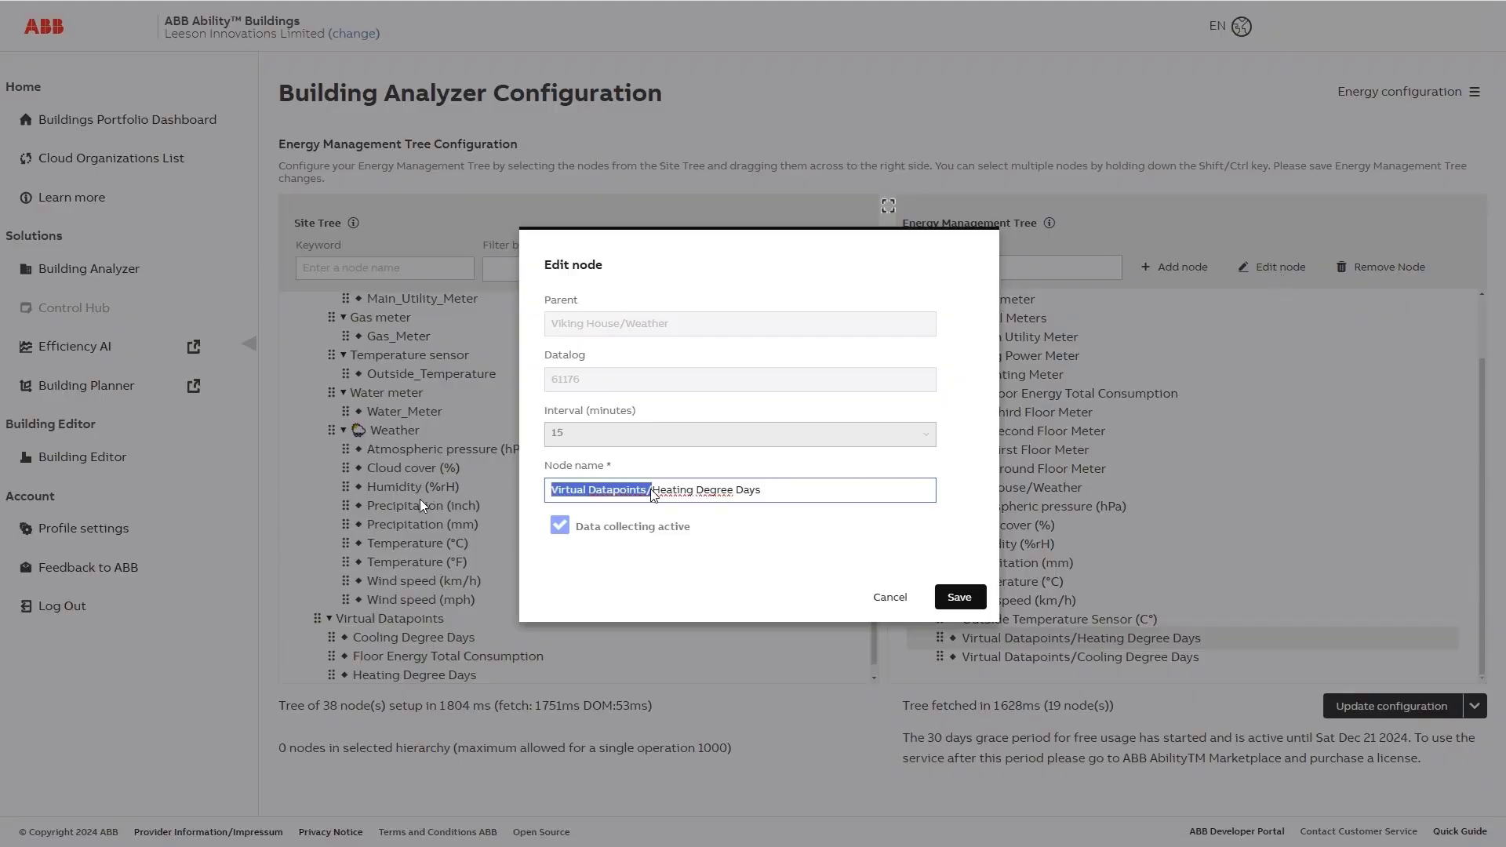
key("BackSpace")
left_click(958, 598)
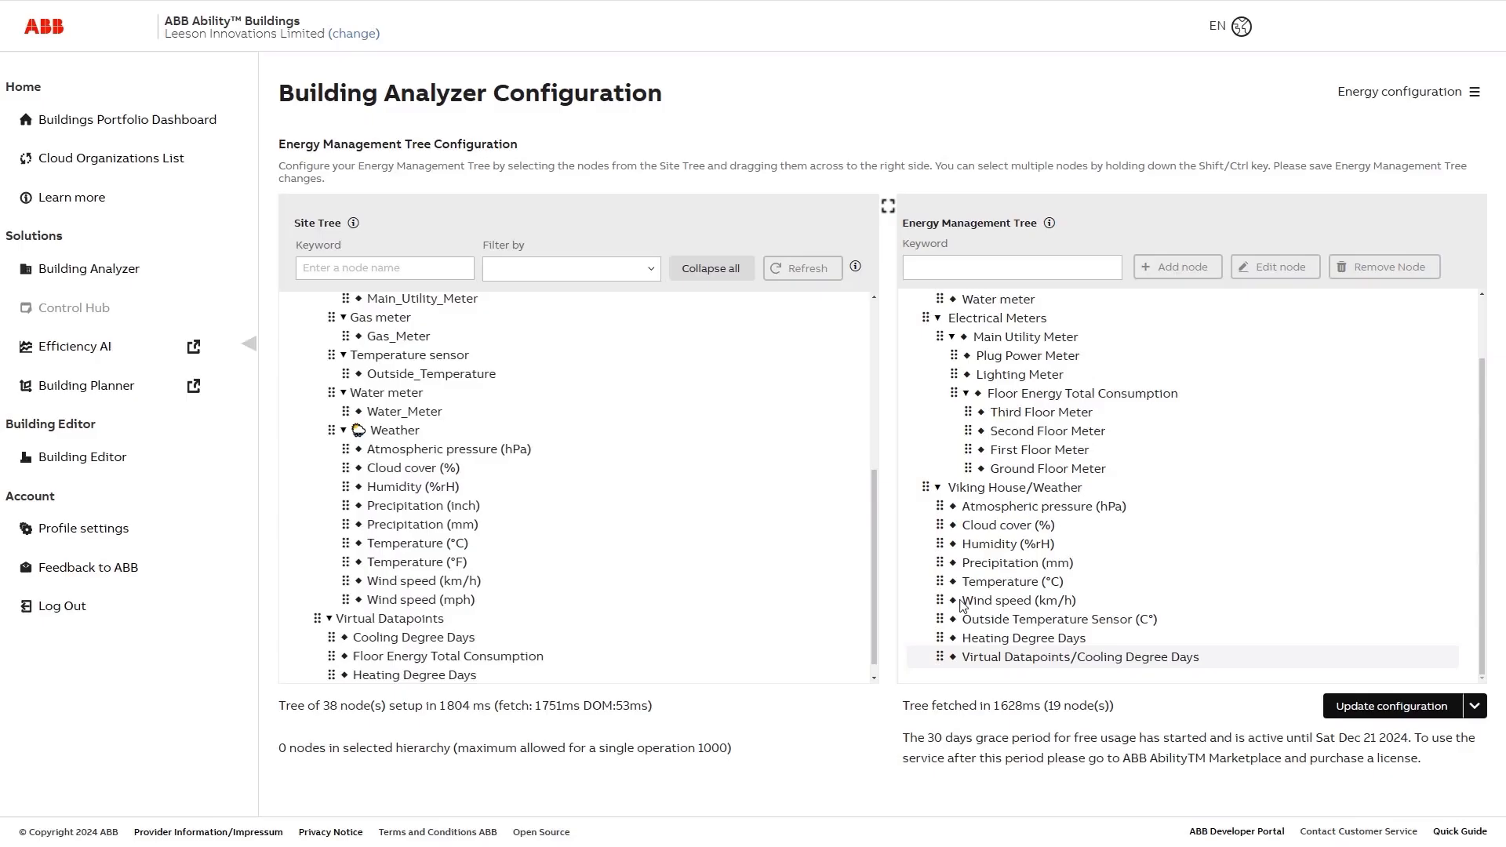
- Rename the Virtual Datapoints/Cooling Degree Days node to Cooling Degree Days, save it, and update the Energy Management Tree configuration
left_click(1257, 660)
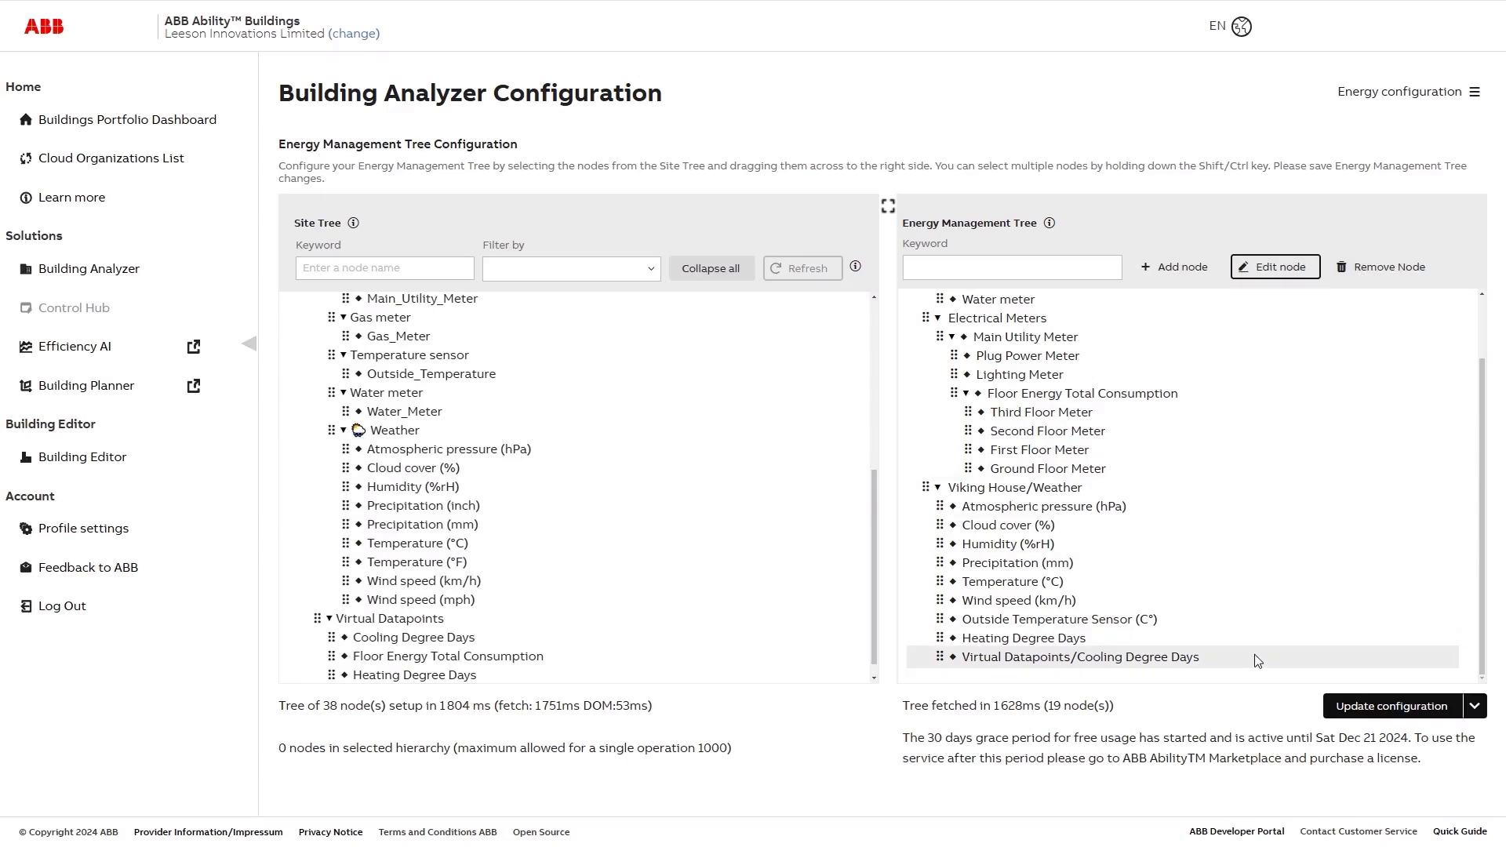
left_click(1290, 268)
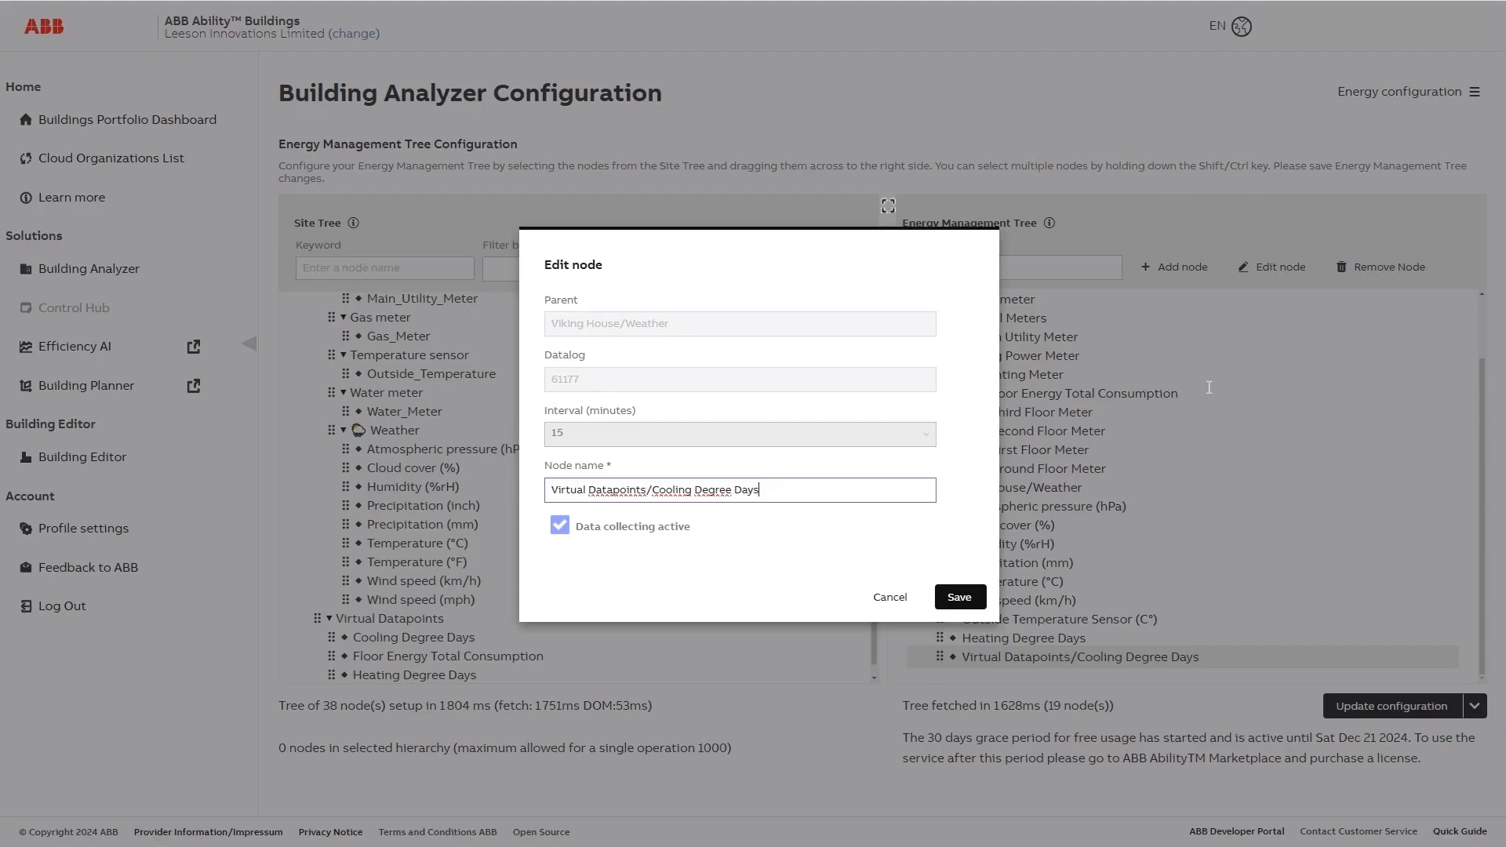
left_click_drag(653, 490, 549, 491)
key("BackSpace")
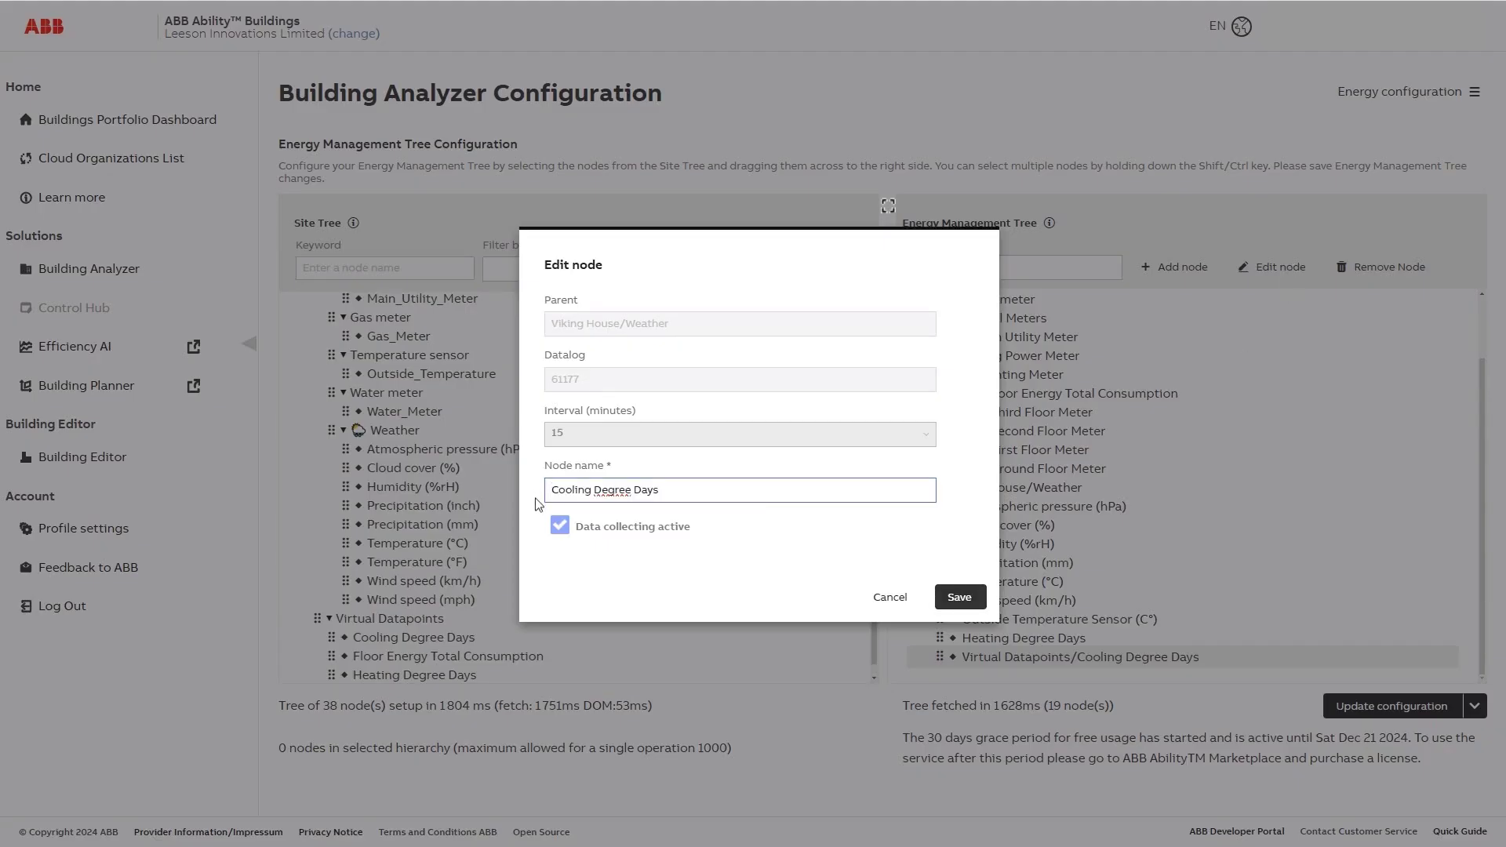
left_click(960, 597)
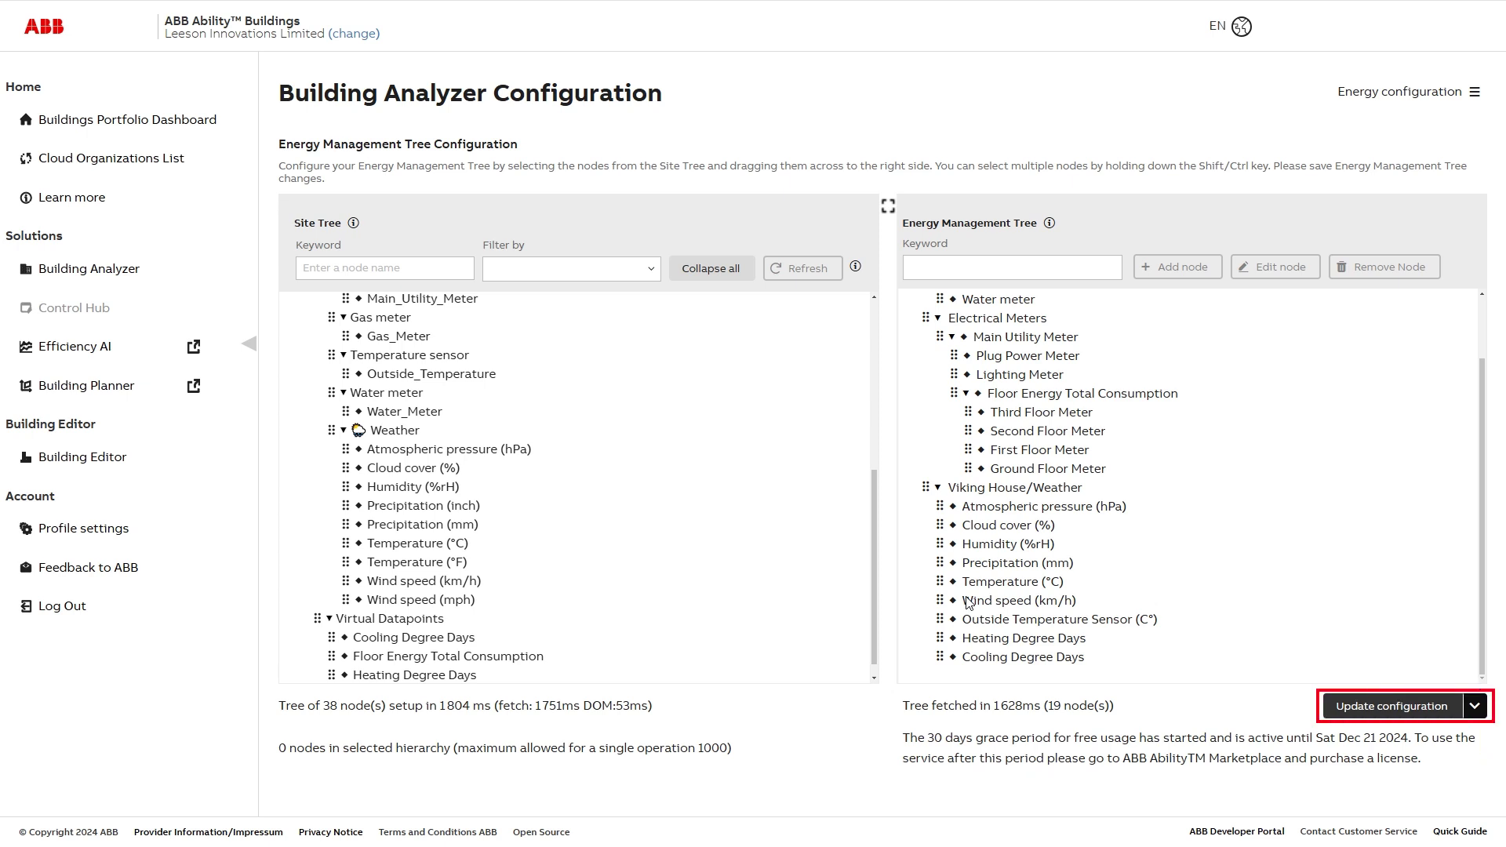
left_click(1366, 709)
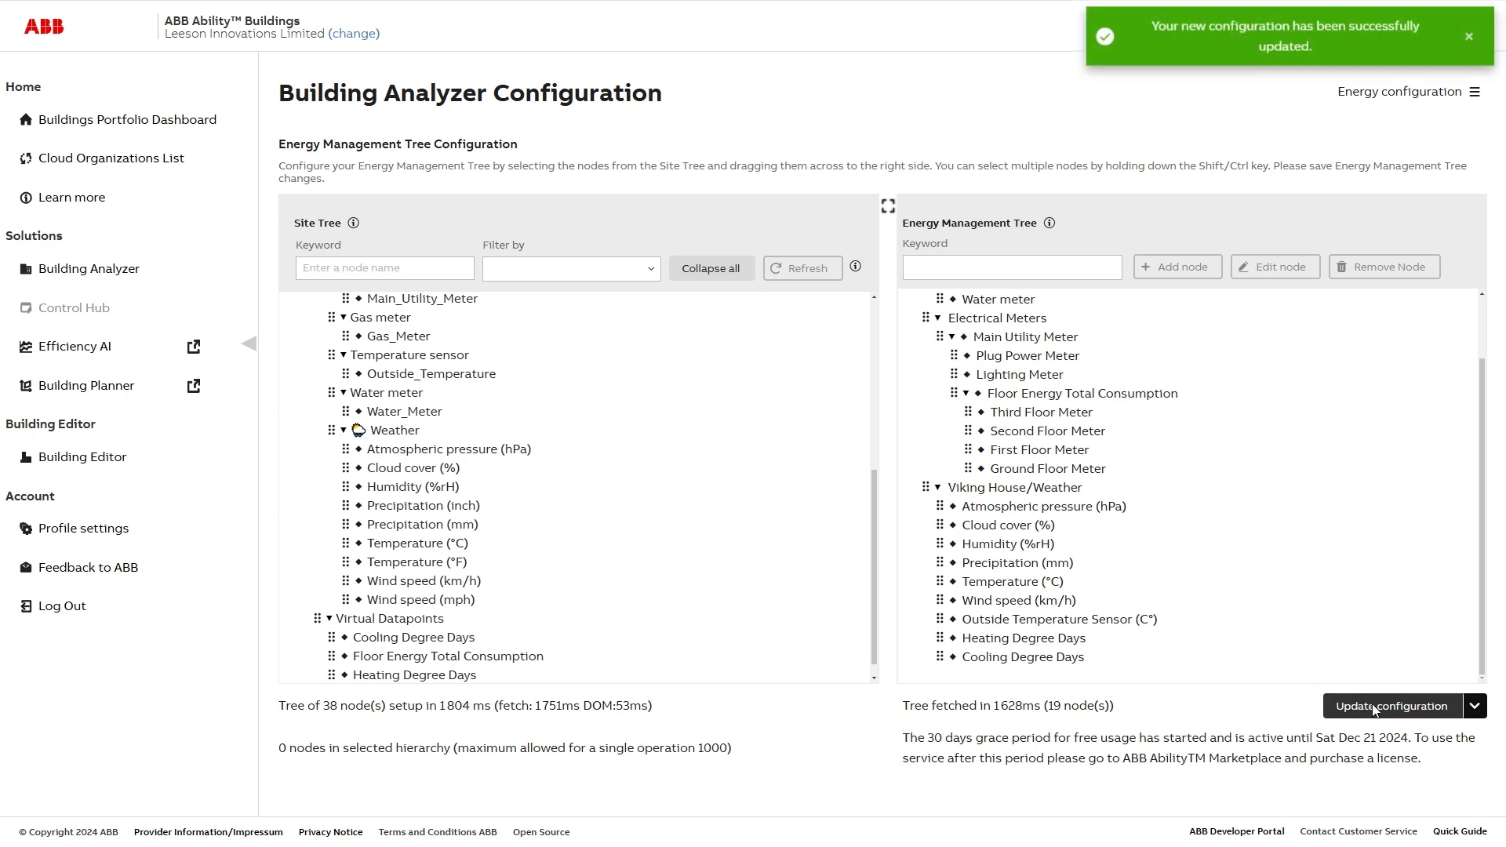